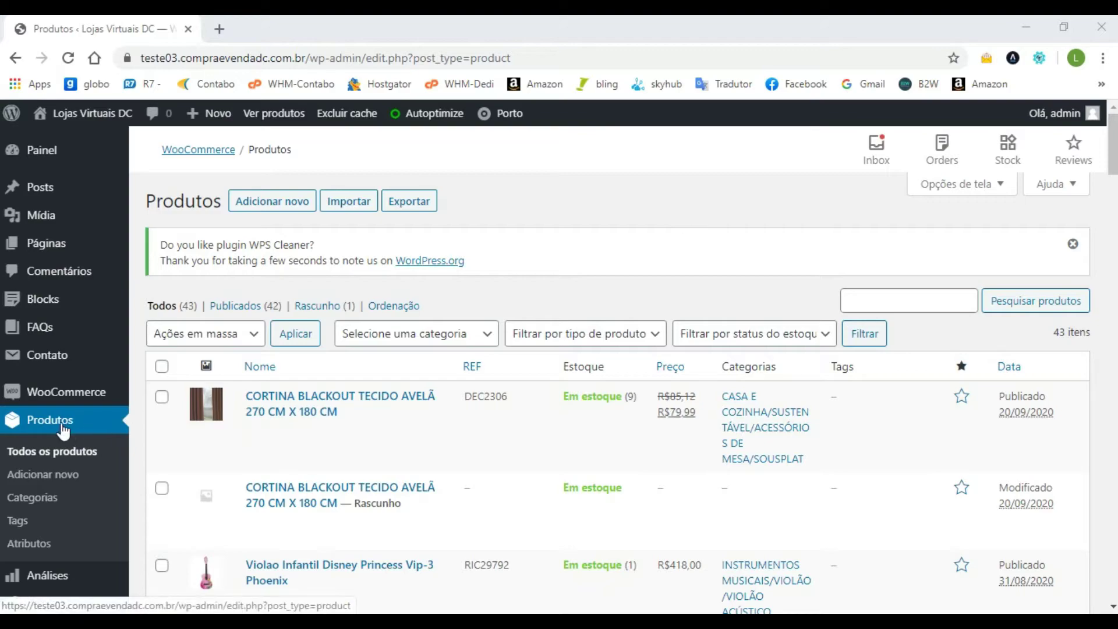
{"action": "key", "text": "ctrl+1"}
{"action": "left_click_drag", "start_coordinate": [21, 406], "coordinate": [94, 431]}
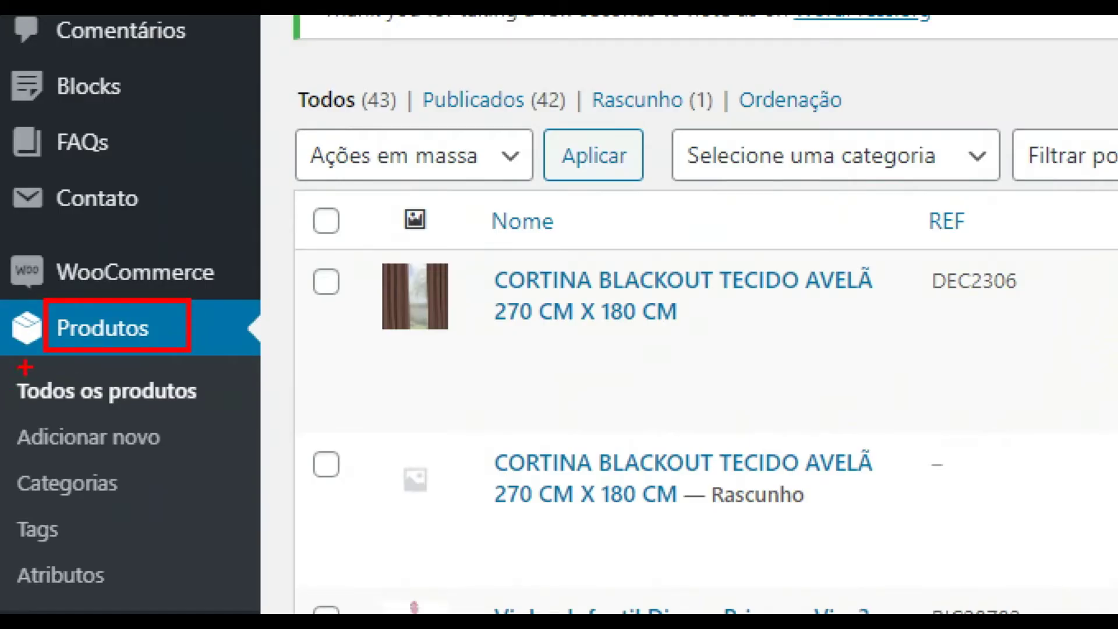
{"action": "mouse_move", "coordinate": [8, 365]}
{"action": "left_mouse_down"}
{"action": "mouse_move", "coordinate": [115, 404]}
{"action": "mouse_move", "coordinate": [219, 417]}
{"action": "left_mouse_up"}
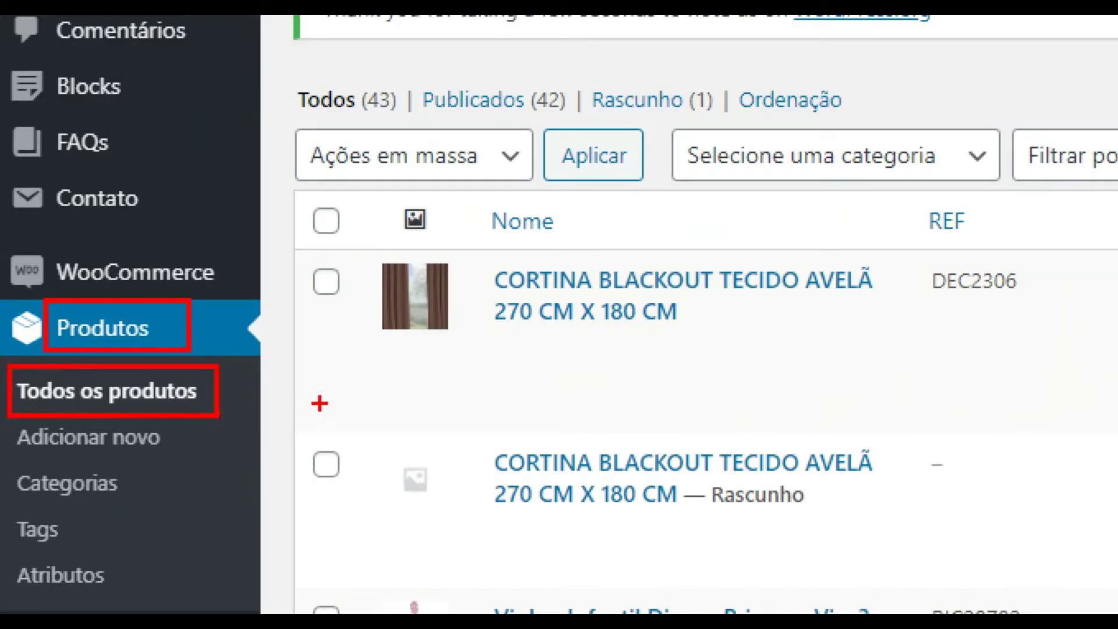
{"action": "key", "text": "Escape"}
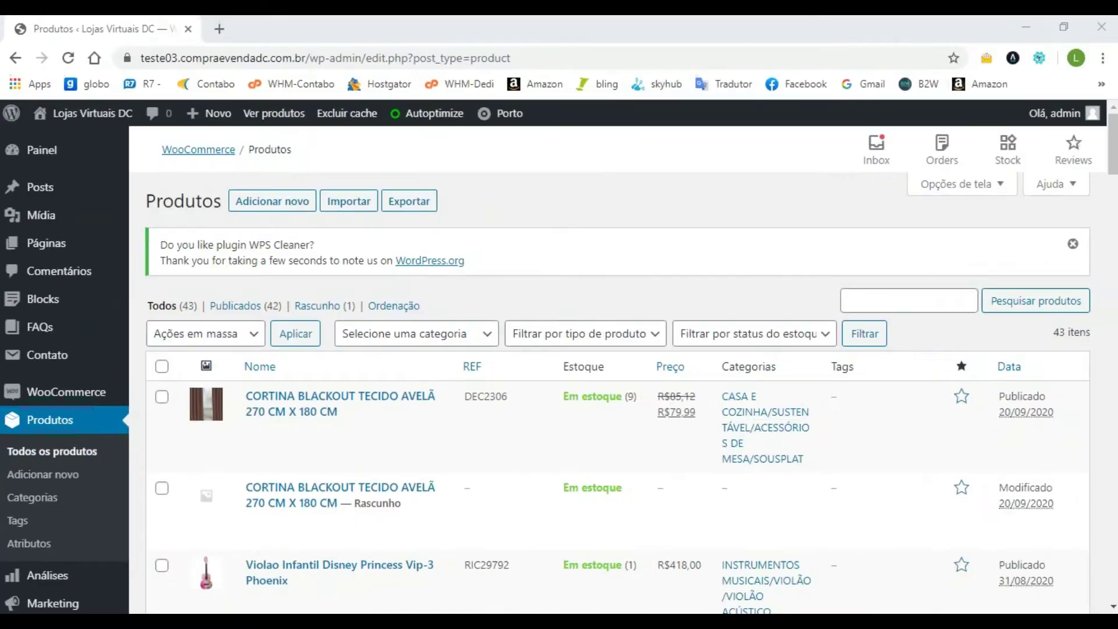
Start a new product and name it "Calça Legging"
{"action": "left_click", "coordinate": [290, 202]}
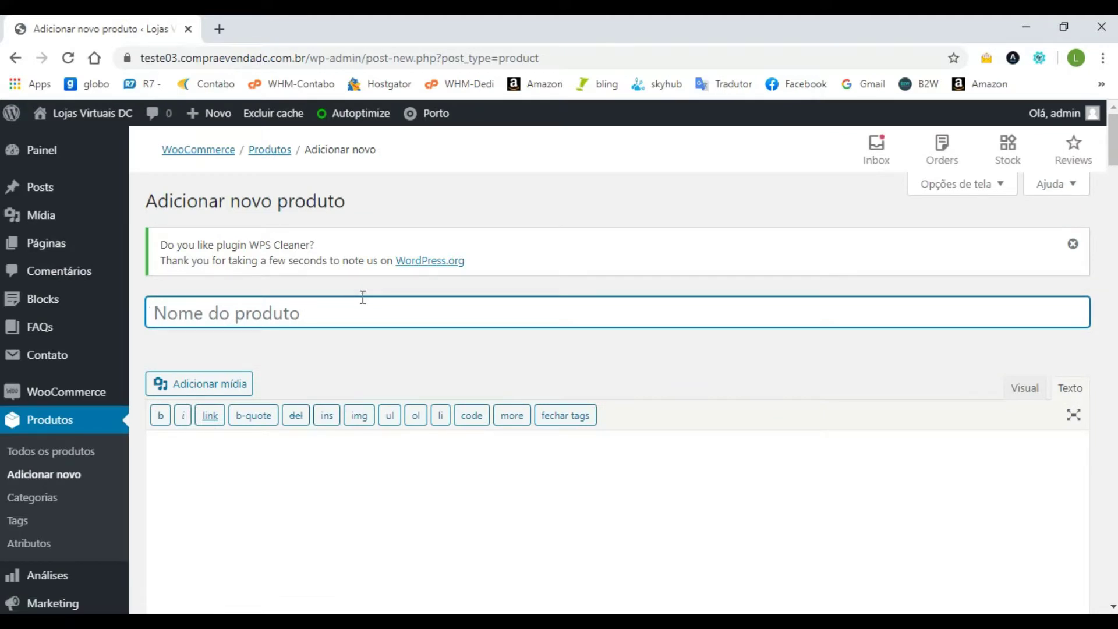
{"action": "type", "text": "Cal"}
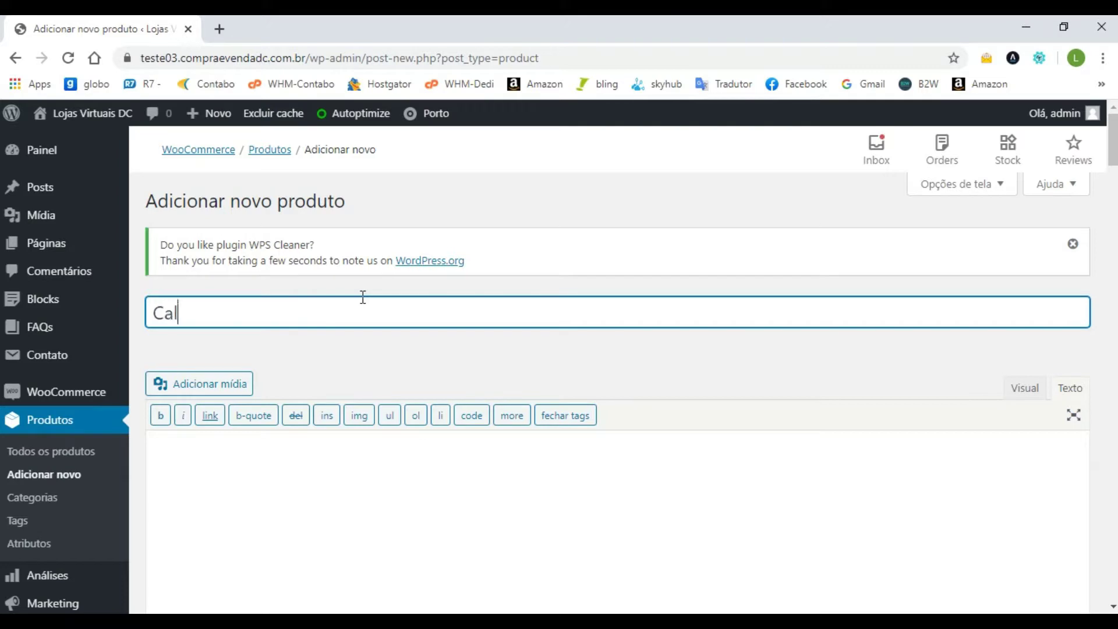
{"action": "type", "text": "ca Legg"}
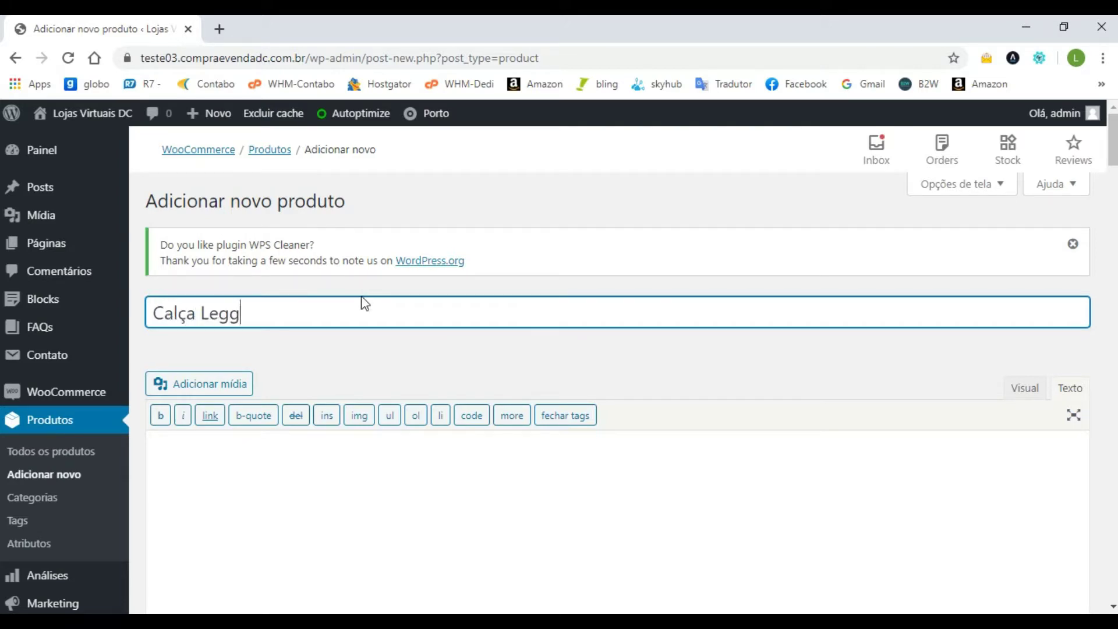
{"action": "type", "text": "ing"}
Copy the product name "Calça Legging" into the product's main description
{"action": "left_click_drag", "start_coordinate": [282, 314], "coordinate": [151, 304]}
{"action": "key", "text": "ctrl+c"}
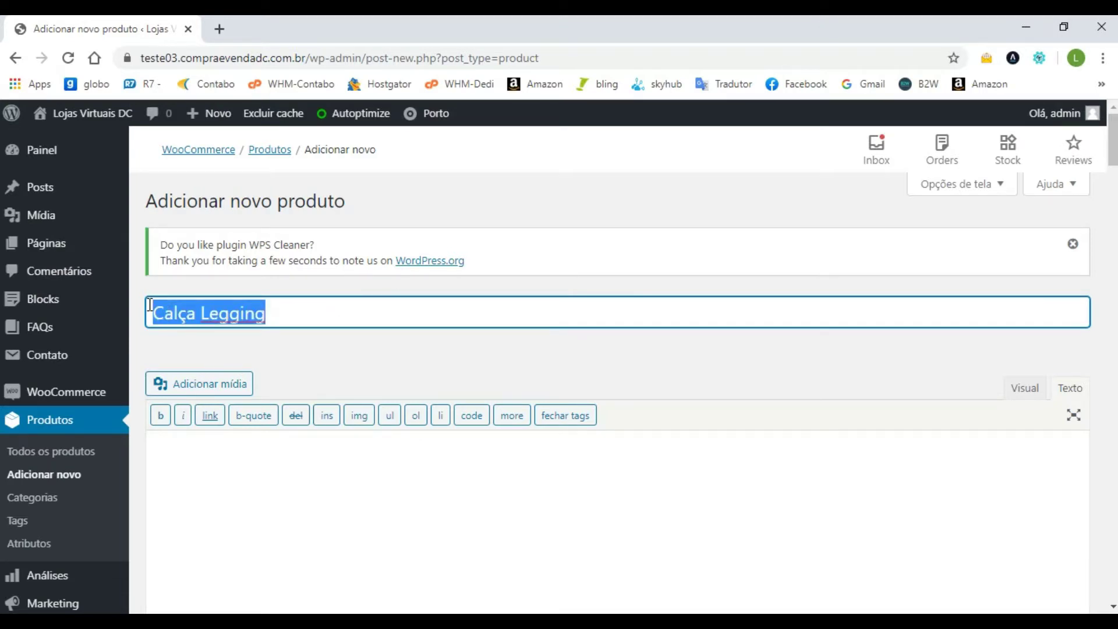
{"action": "left_click", "coordinate": [321, 482]}
{"action": "key", "text": "ctrl+v"}
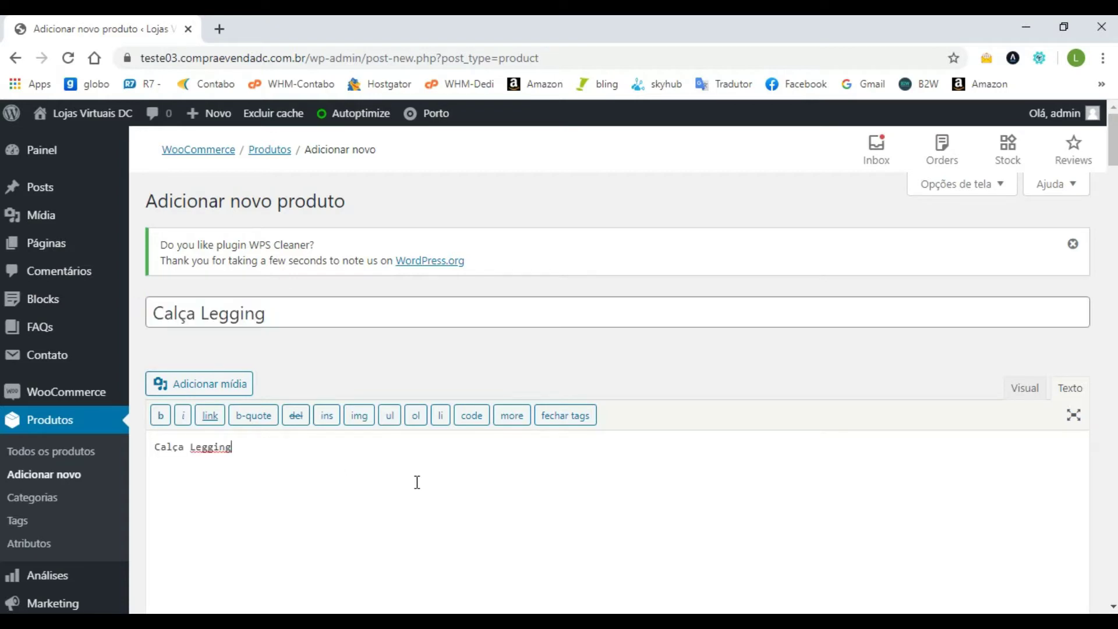
Open the product's catalogue visibility settings and review the listing choices and the featured product option
{"action": "scroll", "coordinate": [421, 484], "scroll_direction": "down", "scroll_amount": 4}
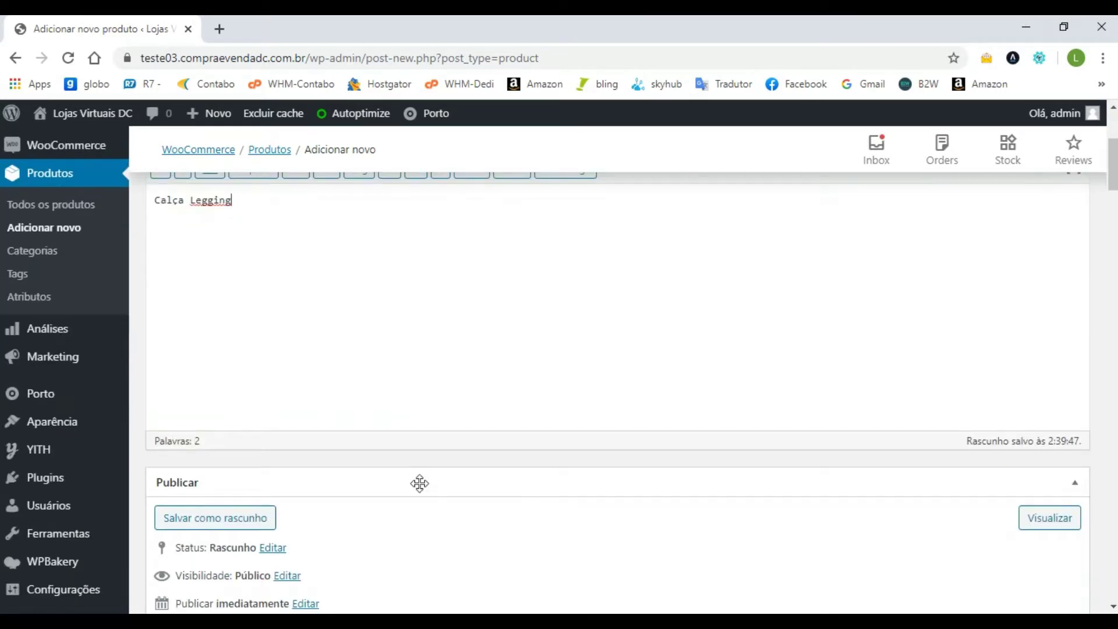
{"action": "scroll", "coordinate": [420, 484], "scroll_direction": "down", "scroll_amount": 3}
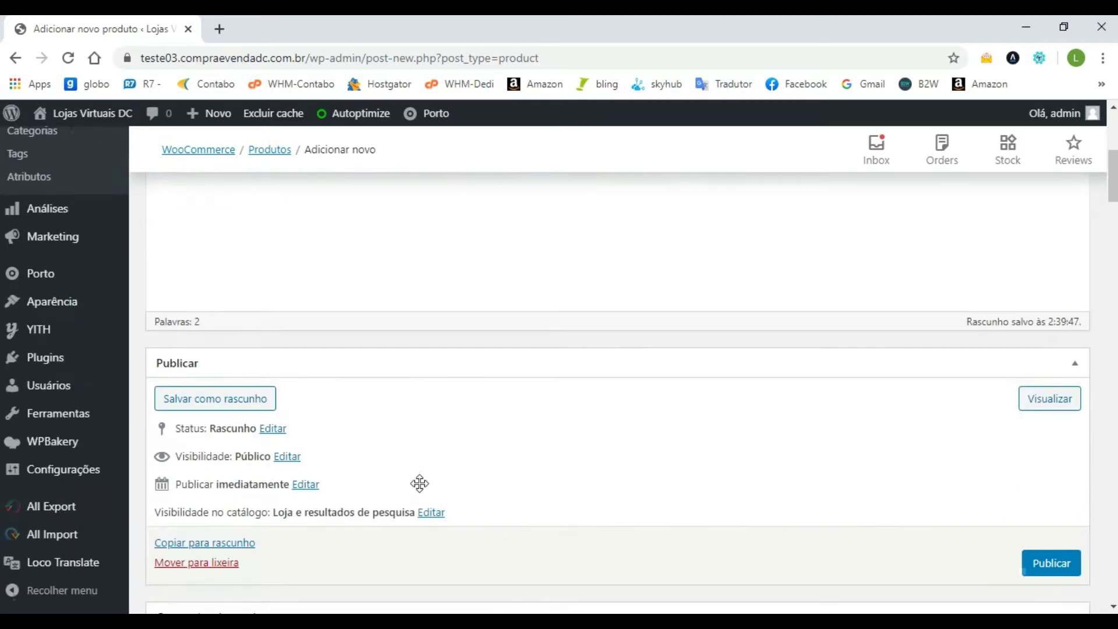
{"action": "scroll", "coordinate": [422, 489], "scroll_direction": "down", "scroll_amount": 2}
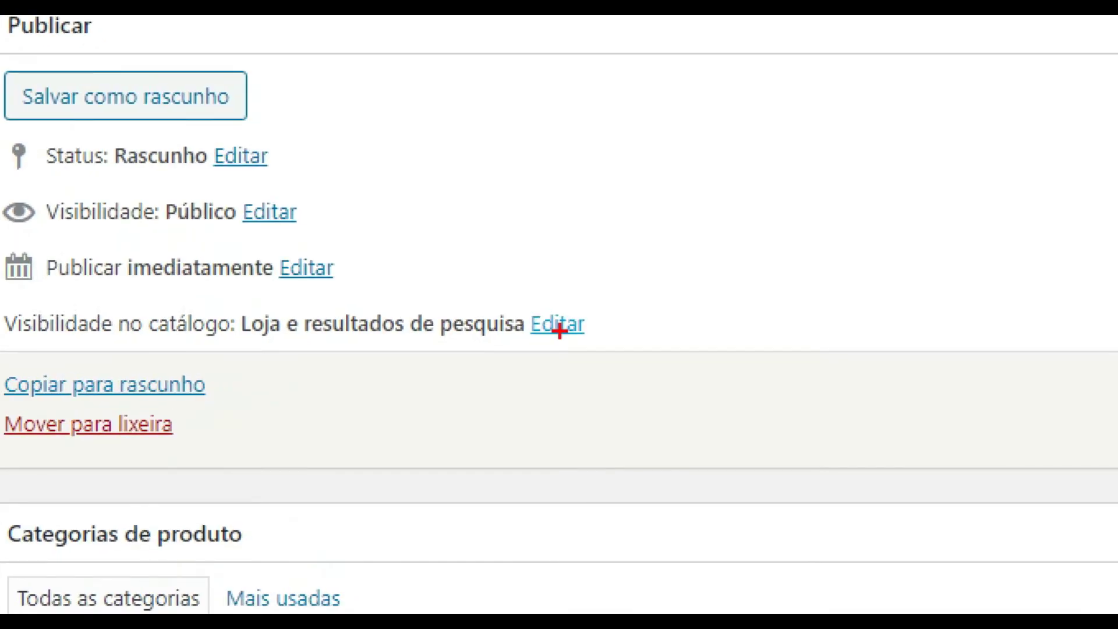
{"action": "left_click_drag", "start_coordinate": [509, 300], "coordinate": [607, 357]}
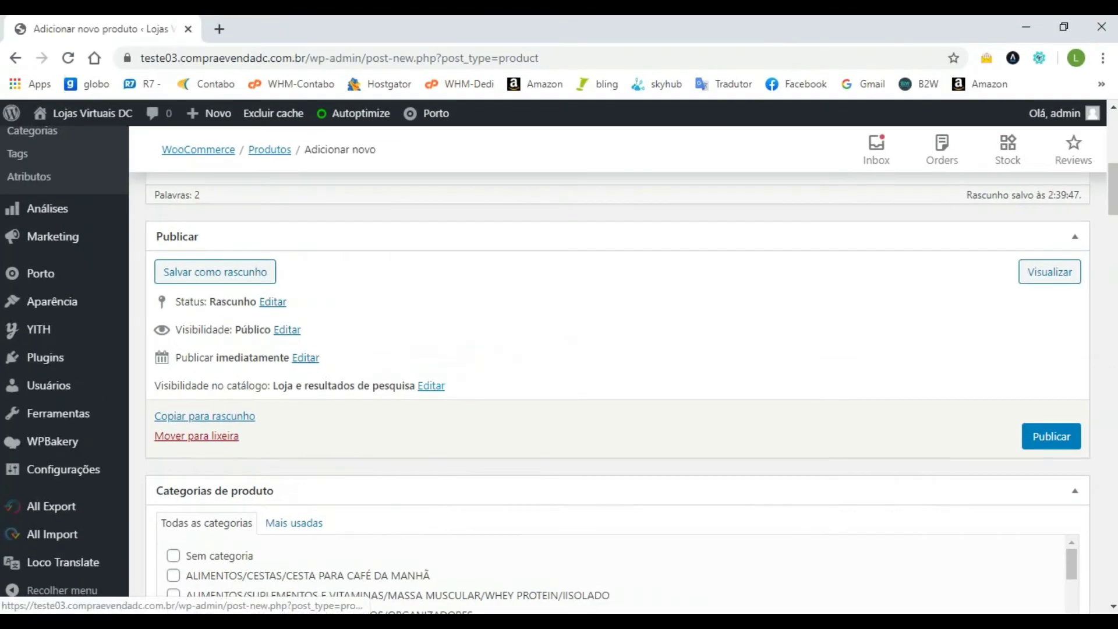
{"action": "left_click", "coordinate": [558, 324]}
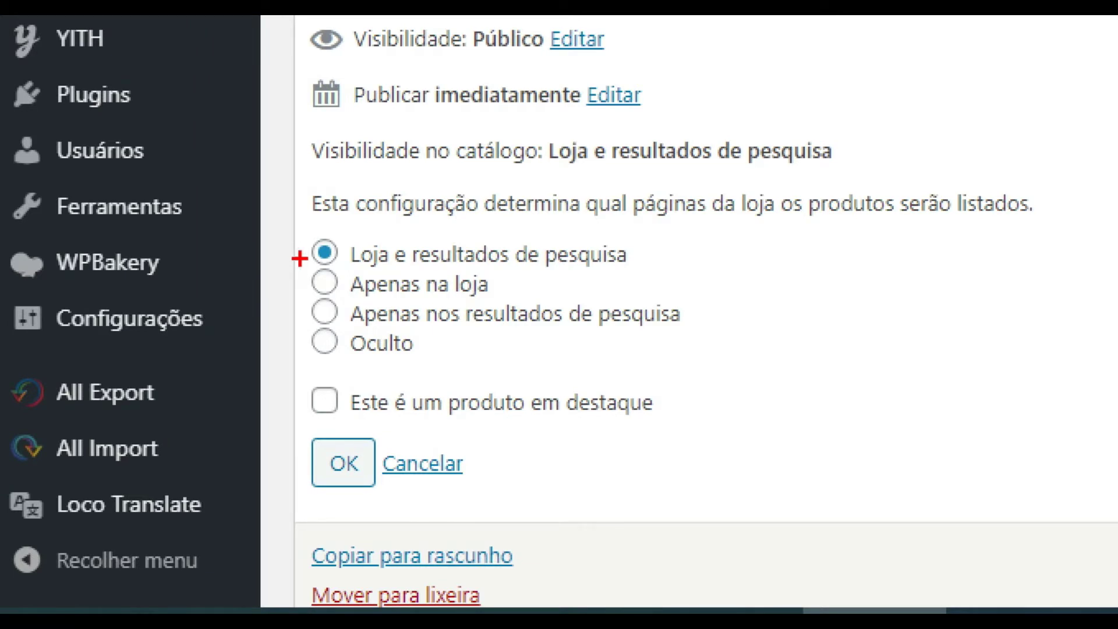
{"action": "mouse_move", "coordinate": [298, 258]}
{"action": "left_mouse_down"}
{"action": "mouse_move", "coordinate": [308, 290]}
{"action": "mouse_move", "coordinate": [526, 310]}
{"action": "left_mouse_up"}
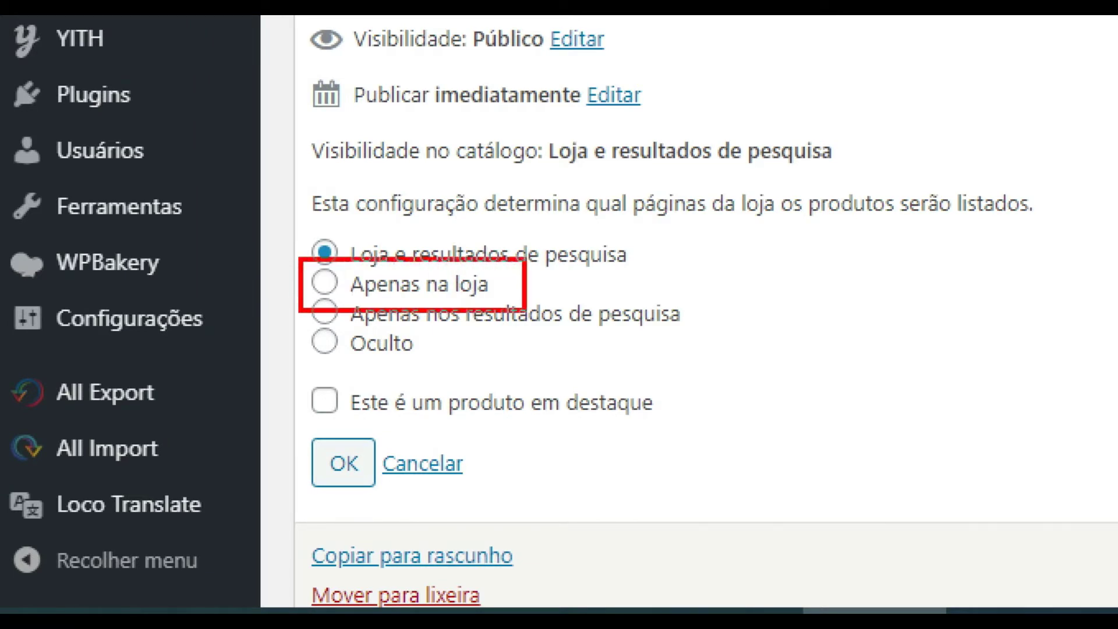
{"action": "key", "text": "ctrl+z"}
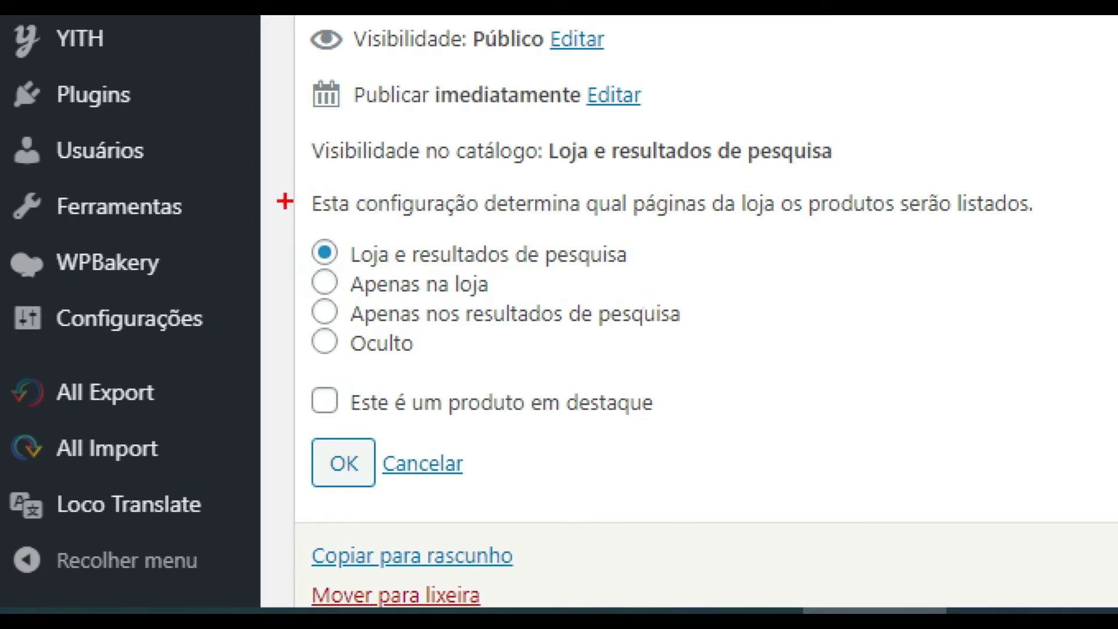
{"action": "mouse_move", "coordinate": [300, 223]}
{"action": "left_mouse_down"}
{"action": "mouse_move", "coordinate": [530, 291]}
{"action": "mouse_move", "coordinate": [674, 294]}
{"action": "mouse_move", "coordinate": [679, 275]}
{"action": "left_mouse_up"}
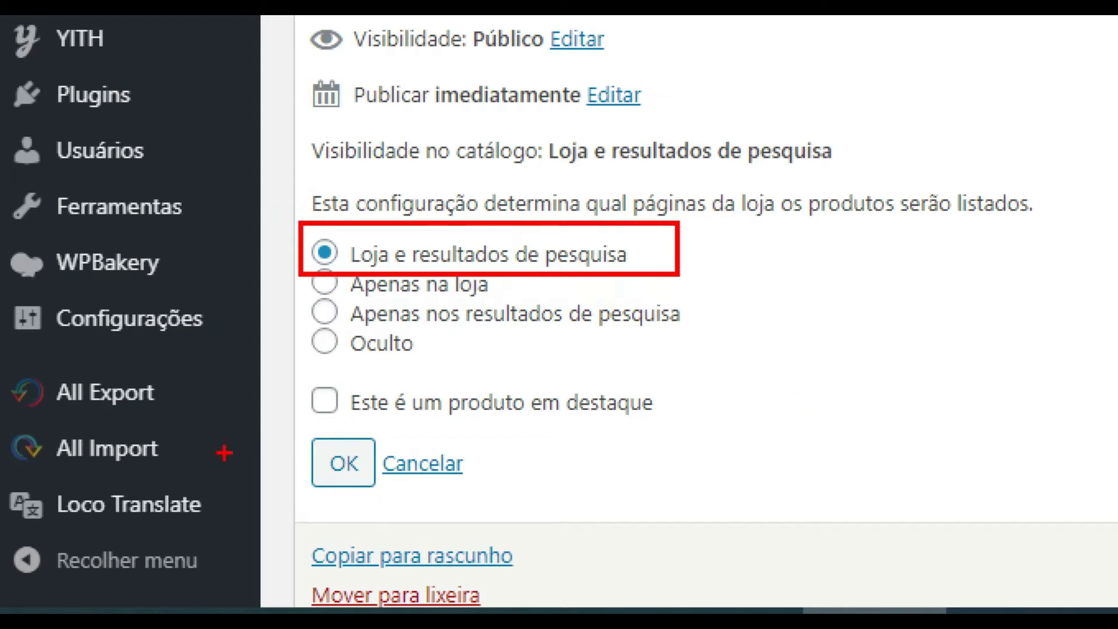
{"action": "mouse_move", "coordinate": [285, 374]}
{"action": "left_mouse_down"}
{"action": "mouse_move", "coordinate": [514, 429]}
{"action": "mouse_move", "coordinate": [695, 440]}
{"action": "left_mouse_up"}
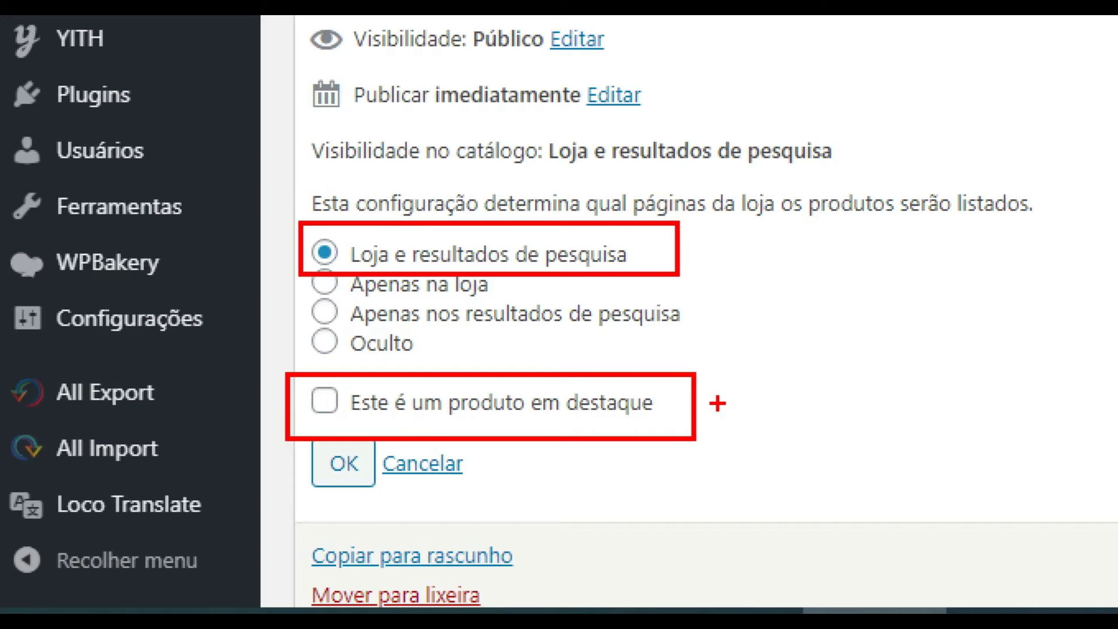
Assign the product to the category CASA E COZINHA/SUSTENTÁVEL/ACESSÓRIOS DE MESA/SOUSPLAT
{"action": "scroll", "coordinate": [273, 478], "scroll_direction": "down", "scroll_amount": 4}
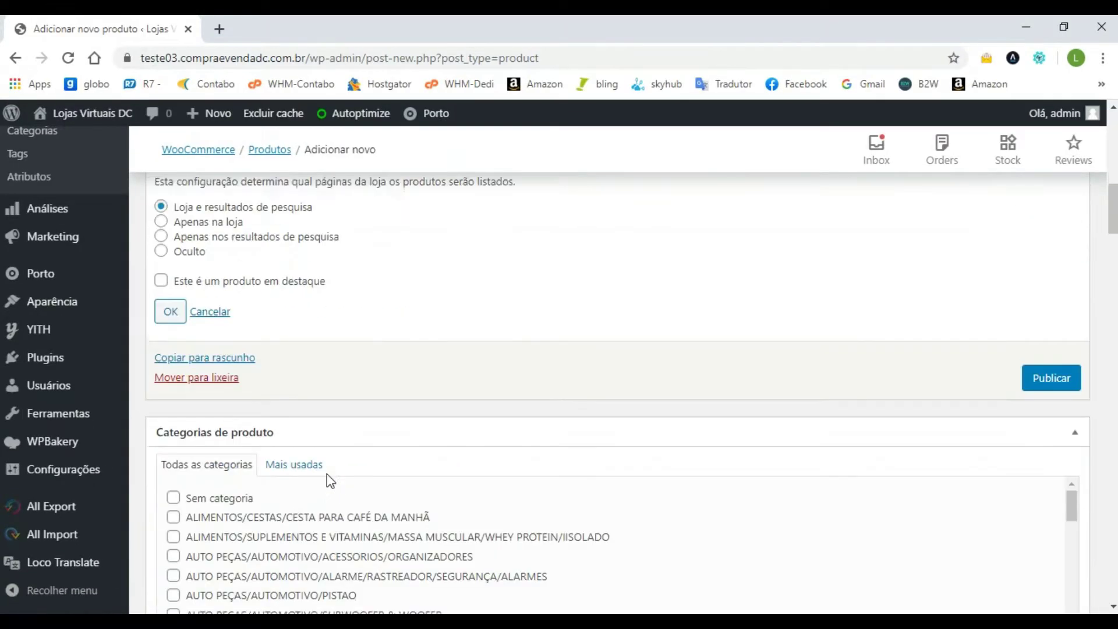
{"action": "scroll", "coordinate": [328, 481], "scroll_direction": "down", "scroll_amount": 2}
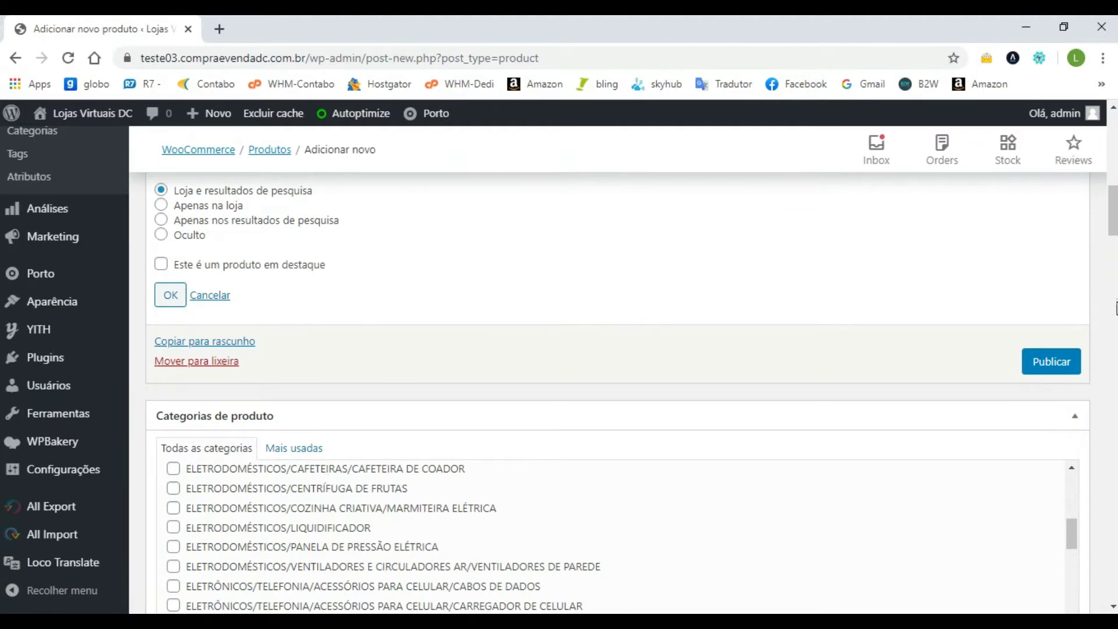
{"action": "scroll", "coordinate": [320, 357], "scroll_direction": "down", "scroll_amount": 1}
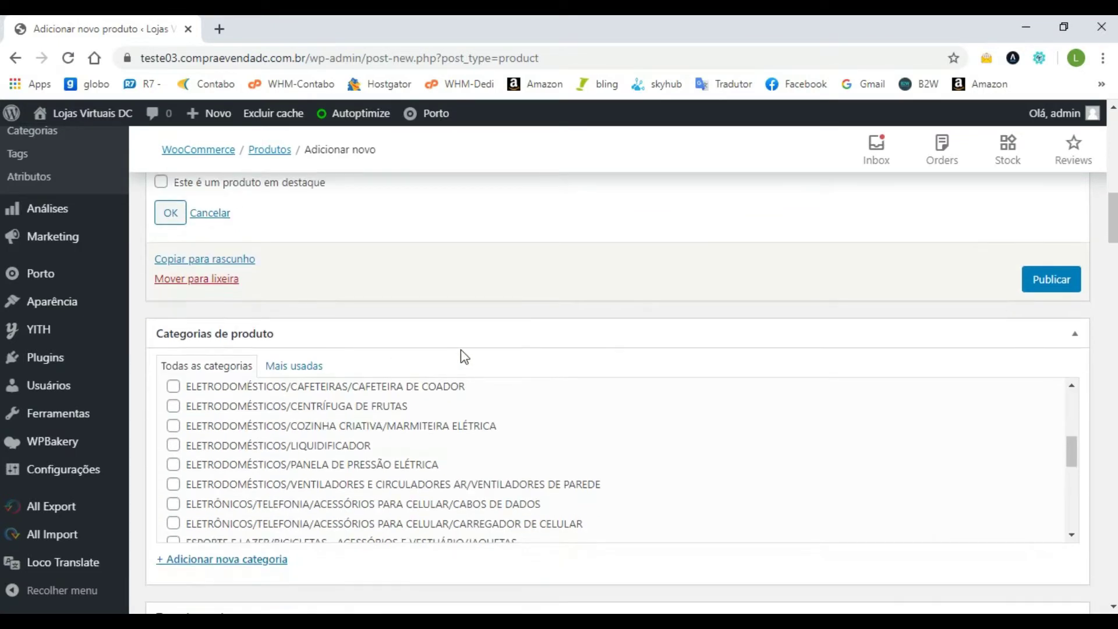
{"action": "scroll", "coordinate": [219, 524], "scroll_direction": "up", "scroll_amount": 6}
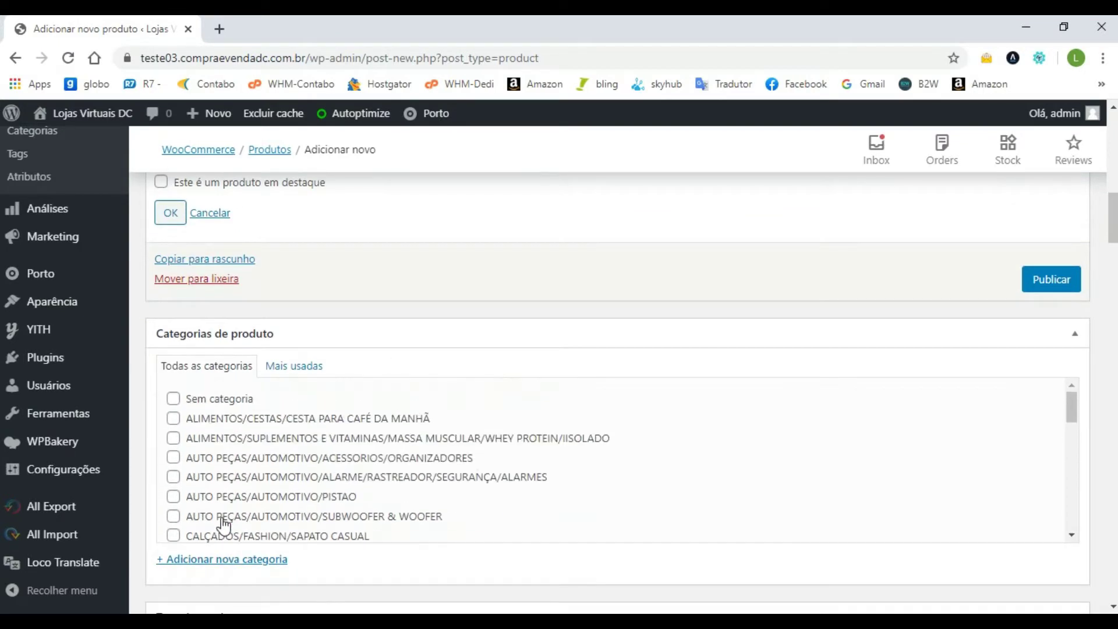
{"action": "scroll", "coordinate": [624, 406], "scroll_direction": "down", "scroll_amount": 3}
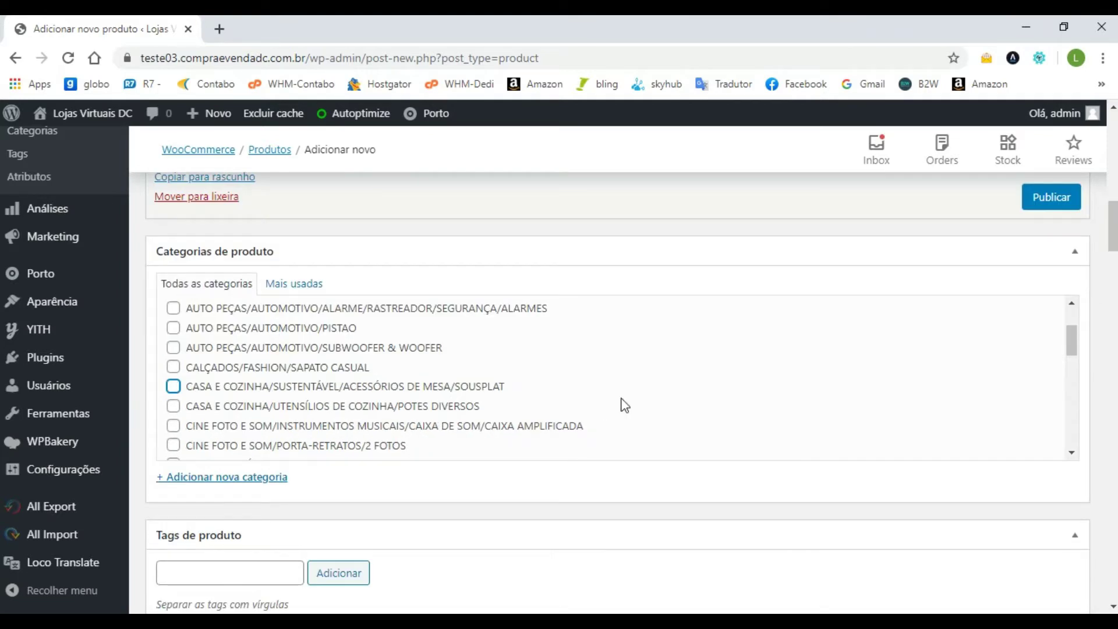
{"action": "left_click", "coordinate": [175, 387]}
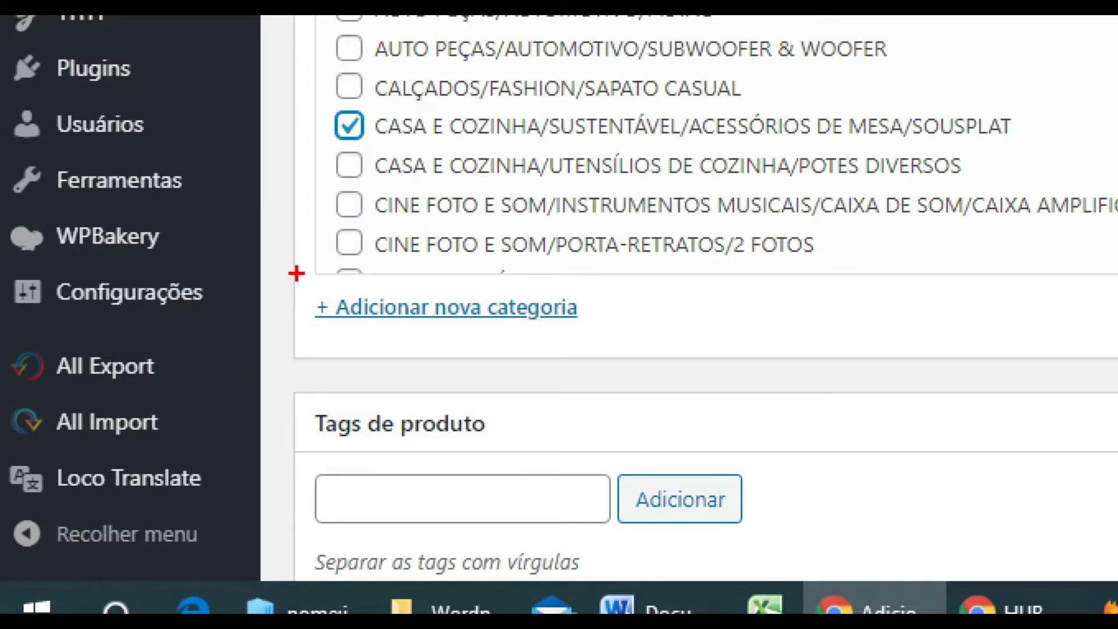
Open the form for adding a new product category and look through the existing categories
{"action": "mouse_move", "coordinate": [296, 273]}
{"action": "left_mouse_down"}
{"action": "mouse_move", "coordinate": [312, 333]}
{"action": "mouse_move", "coordinate": [611, 337]}
{"action": "left_mouse_up"}
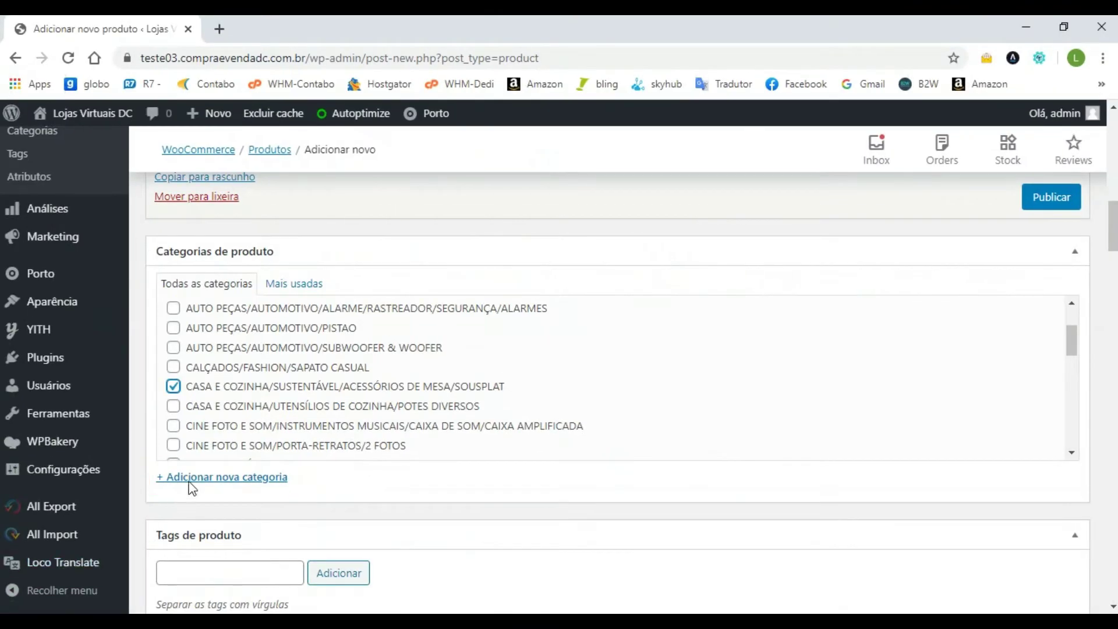
{"action": "left_click", "coordinate": [343, 307]}
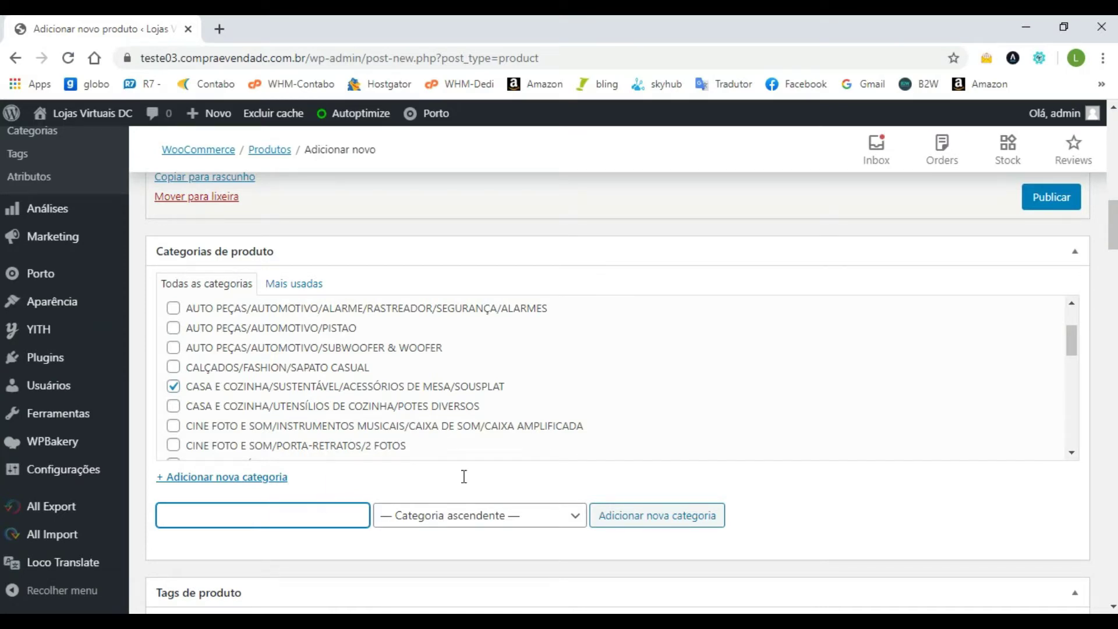
{"action": "scroll", "coordinate": [527, 449], "scroll_direction": "down", "scroll_amount": 4}
{"action": "left_click", "coordinate": [1013, 486]}
{"action": "scroll", "coordinate": [1013, 485], "scroll_direction": "down", "scroll_amount": 1}
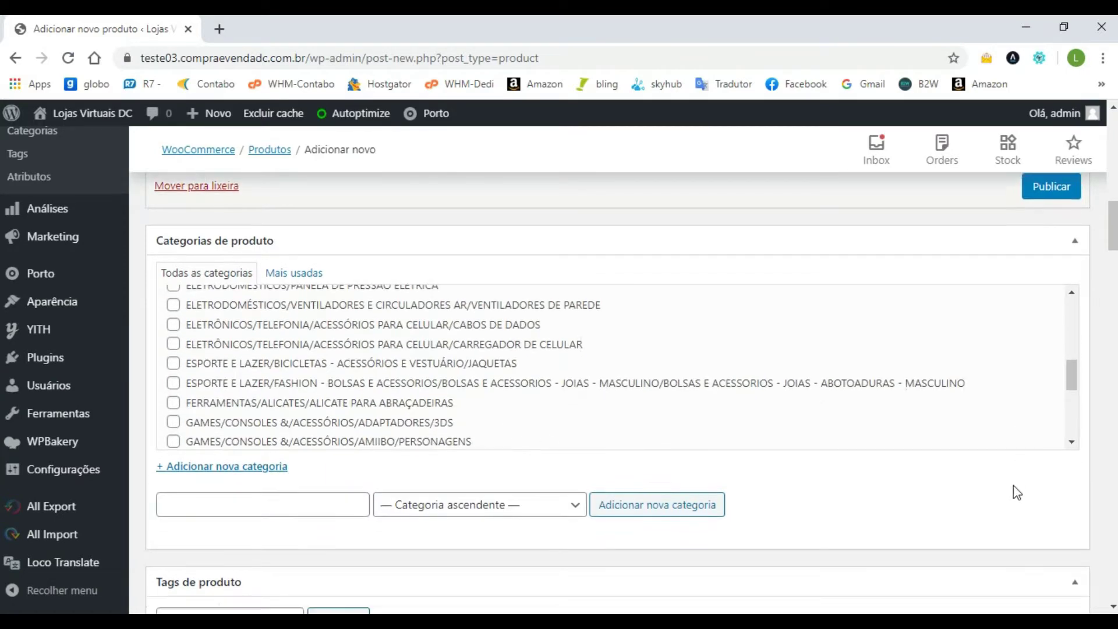
Upload the picture vermelha.jpg from the Wordpress folder and set it as the product's main image
{"action": "scroll", "coordinate": [1013, 485], "scroll_direction": "down", "scroll_amount": 6}
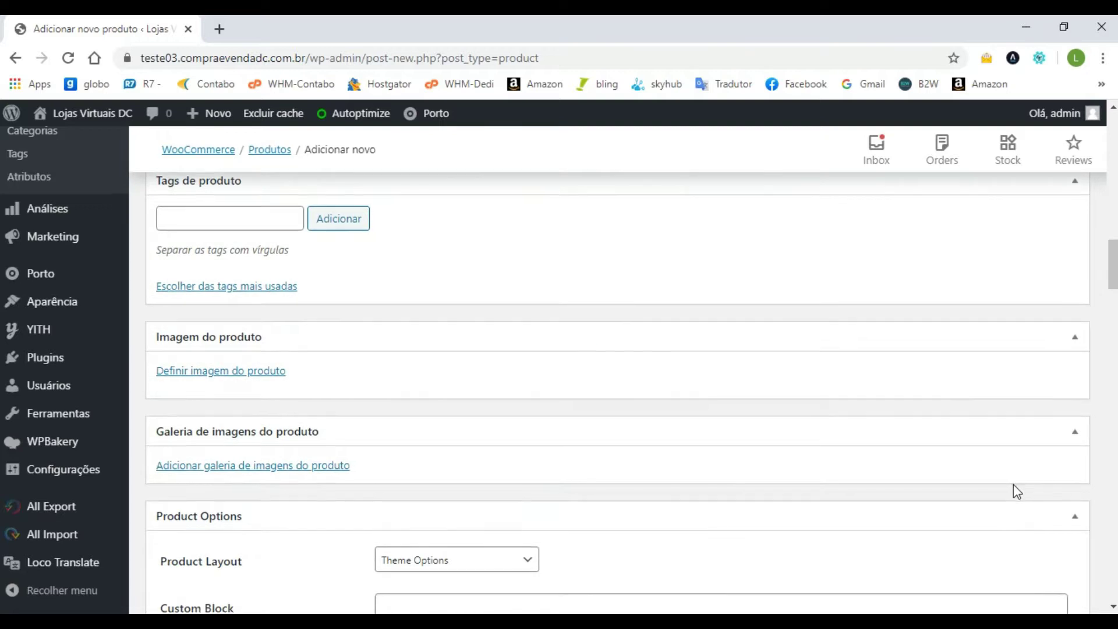
{"action": "scroll", "coordinate": [1014, 490], "scroll_direction": "down", "scroll_amount": 1}
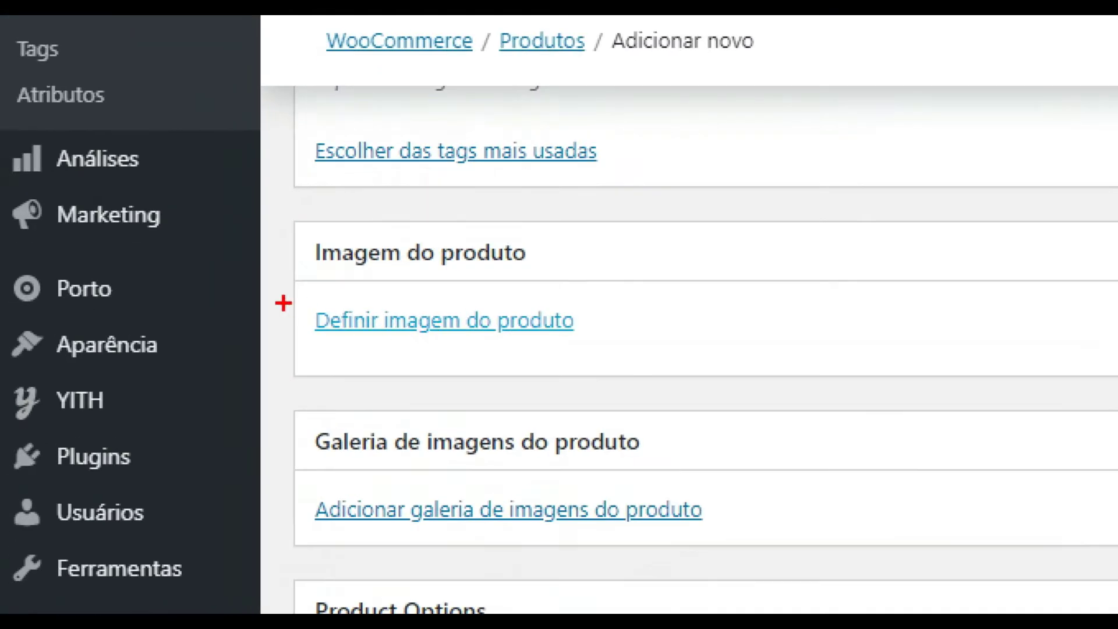
{"action": "mouse_move", "coordinate": [282, 297]}
{"action": "left_mouse_down"}
{"action": "mouse_move", "coordinate": [332, 324]}
{"action": "mouse_move", "coordinate": [591, 359]}
{"action": "left_mouse_up"}
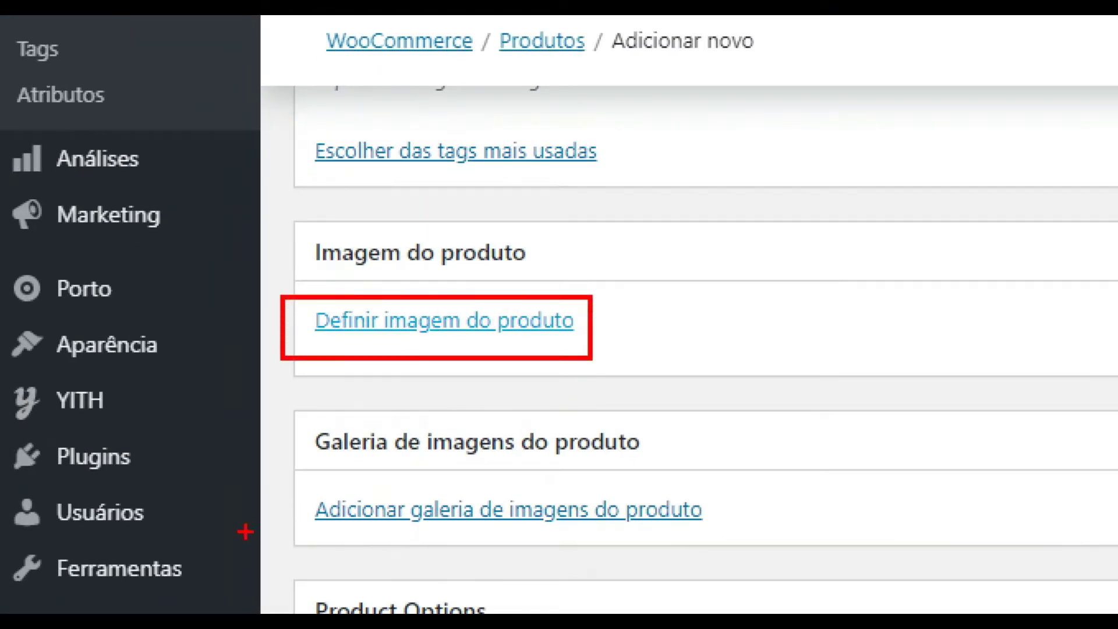
{"action": "mouse_move", "coordinate": [290, 473]}
{"action": "left_mouse_down"}
{"action": "mouse_move", "coordinate": [365, 524]}
{"action": "mouse_move", "coordinate": [792, 551]}
{"action": "mouse_move", "coordinate": [764, 545]}
{"action": "left_mouse_up"}
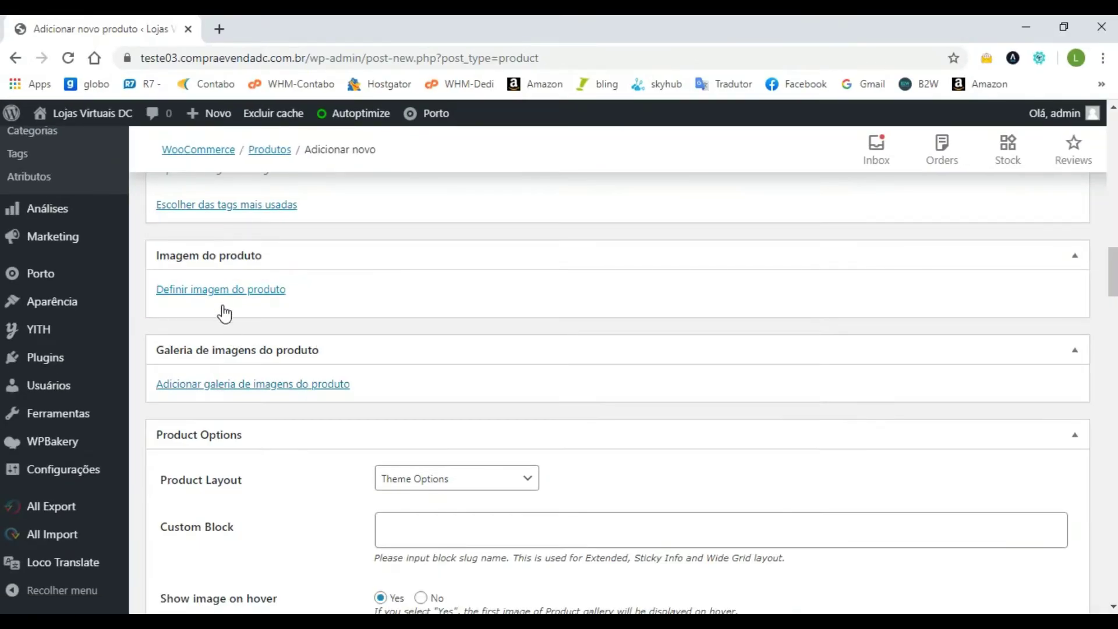
{"action": "left_click", "coordinate": [449, 328]}
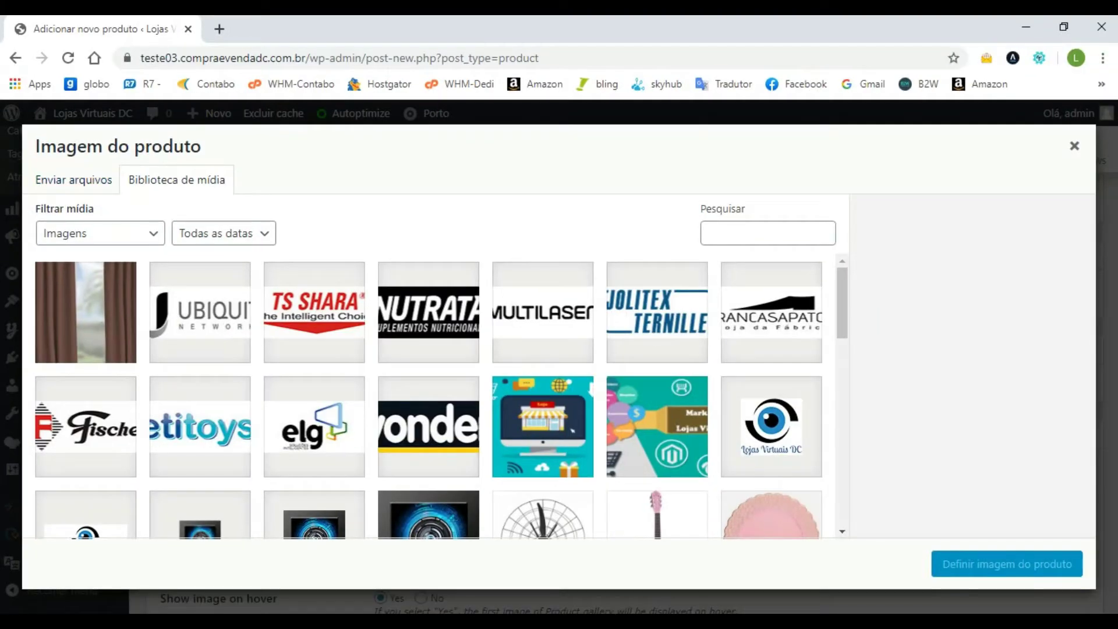
{"action": "left_click", "coordinate": [58, 176]}
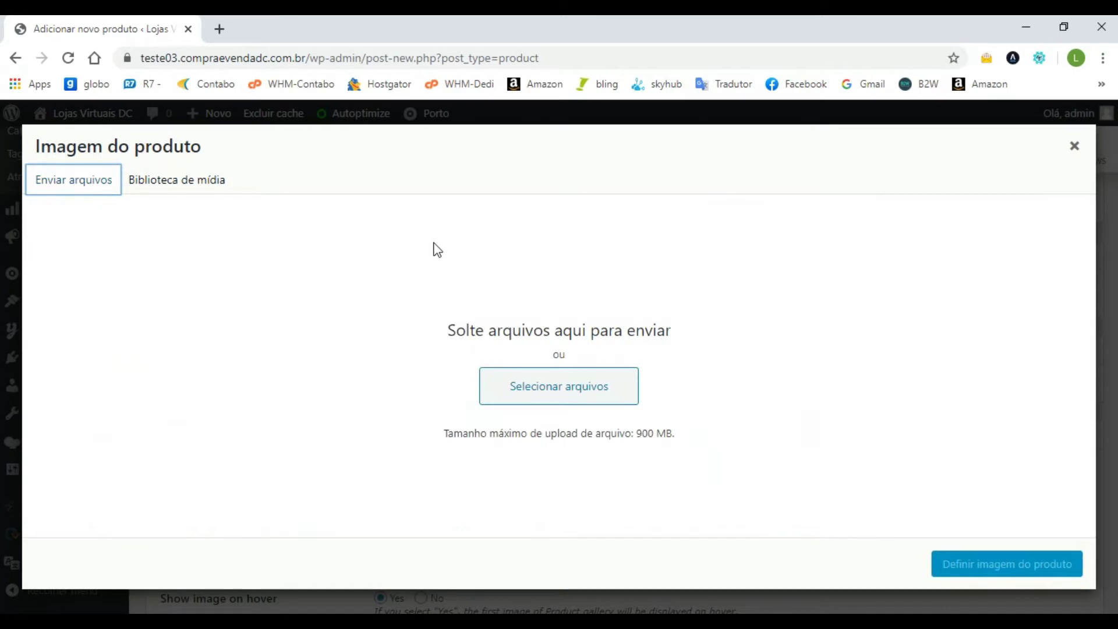
{"action": "left_click", "coordinate": [545, 389]}
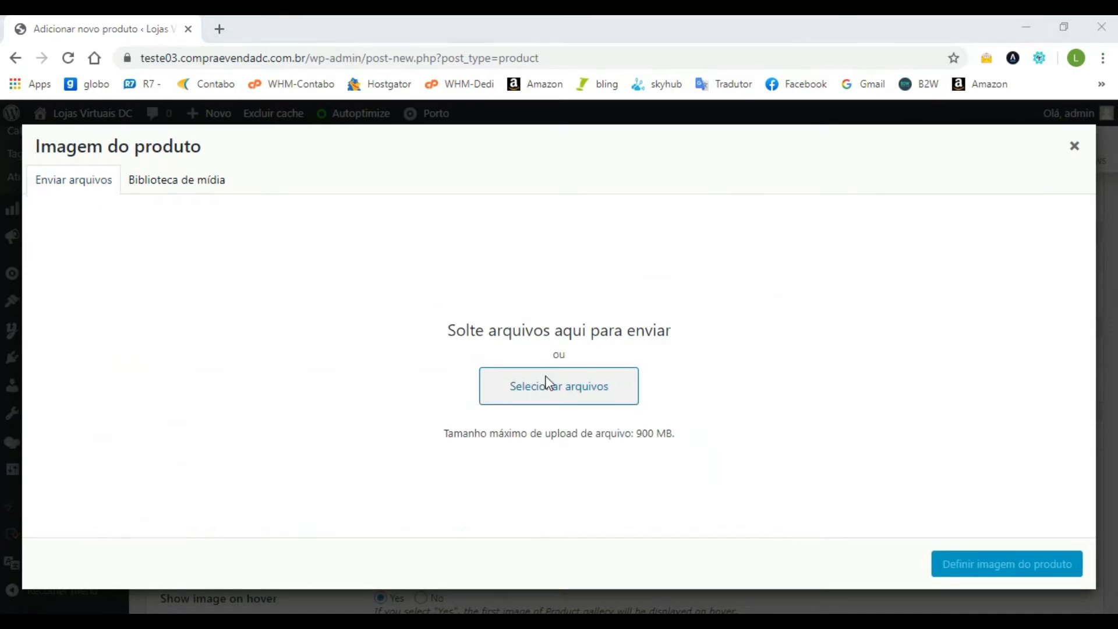
{"action": "left_click_drag", "start_coordinate": [544, 256], "coordinate": [546, 271]}
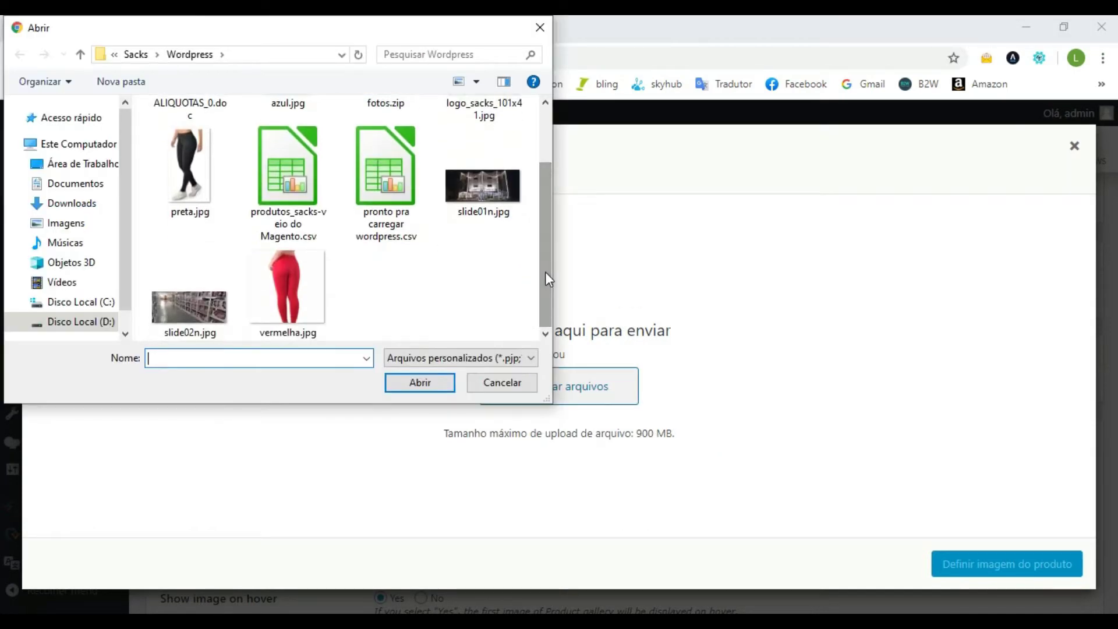
{"action": "left_click", "coordinate": [297, 286]}
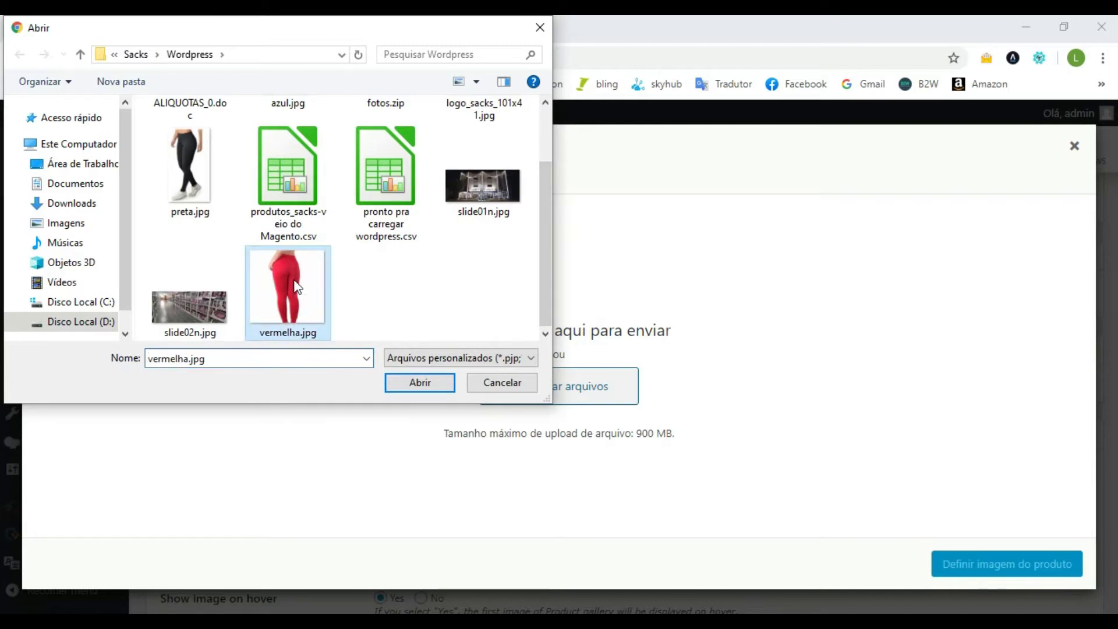
{"action": "left_click", "coordinate": [420, 385]}
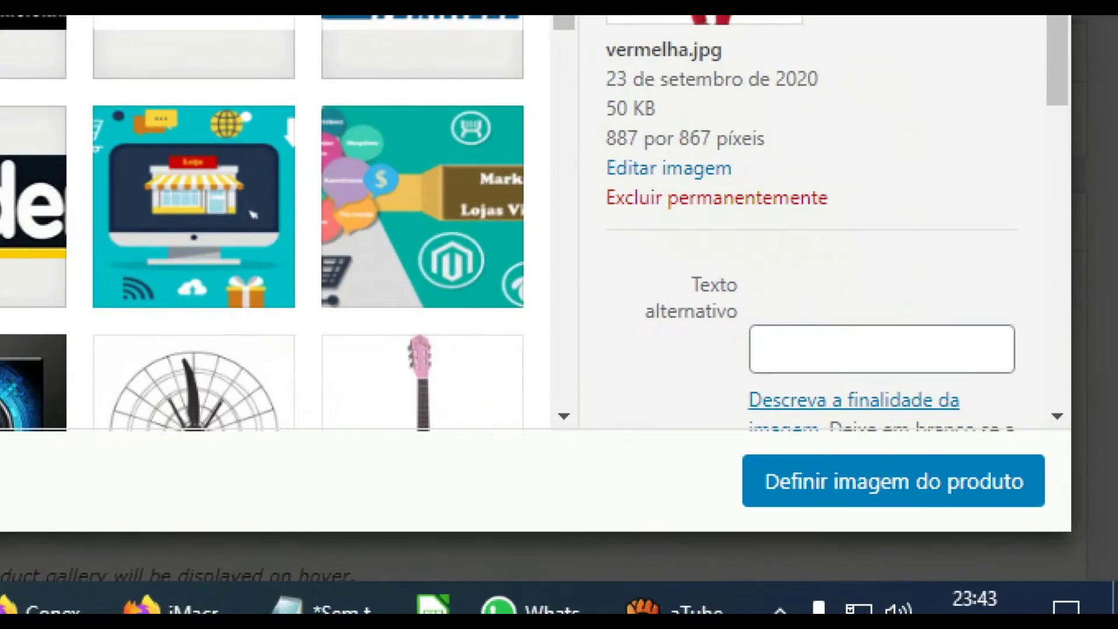
{"action": "mouse_move", "coordinate": [727, 449]}
{"action": "left_mouse_down"}
{"action": "mouse_move", "coordinate": [897, 509]}
{"action": "mouse_move", "coordinate": [1021, 529]}
{"action": "mouse_move", "coordinate": [1045, 518]}
{"action": "left_mouse_up"}
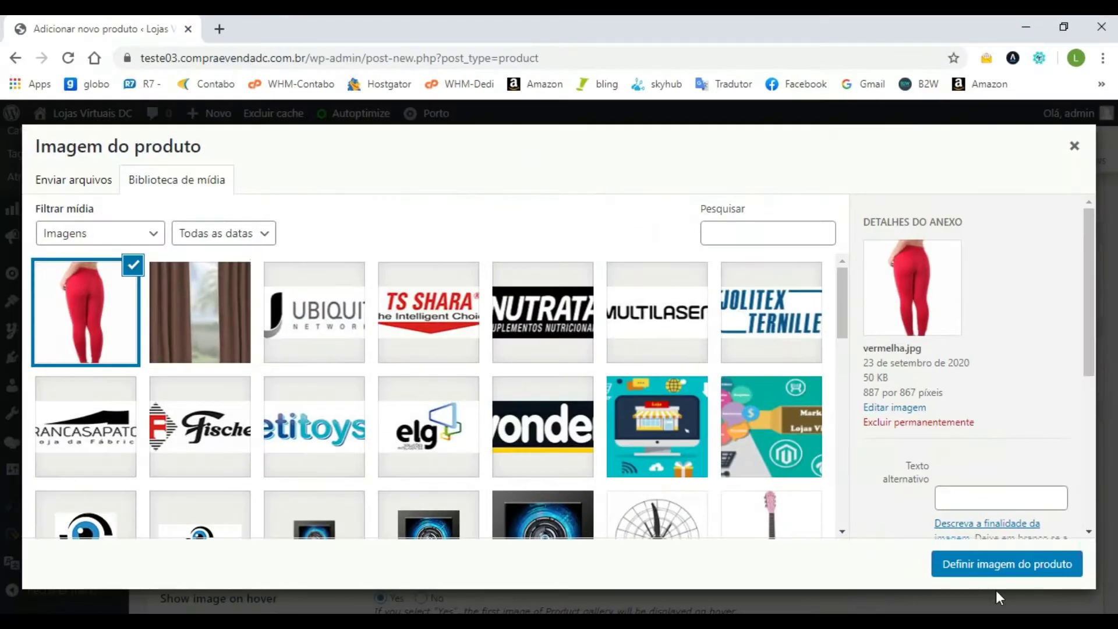
{"action": "left_click", "coordinate": [979, 561]}
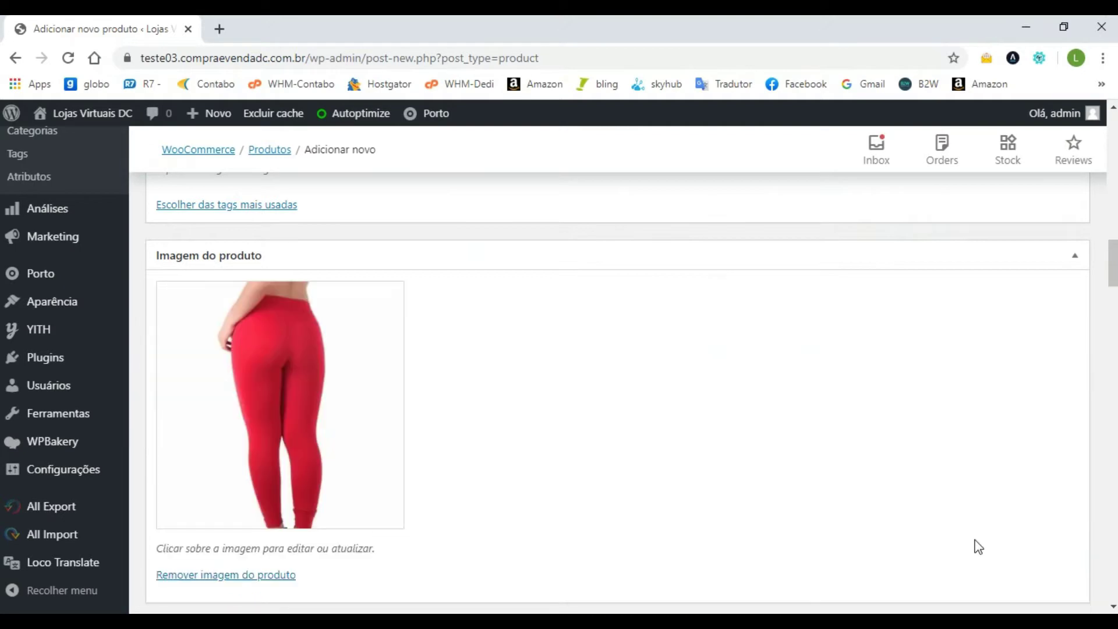
Upload the picture azul.jpg and add it to the product's image gallery
{"action": "scroll", "coordinate": [529, 513], "scroll_direction": "down", "scroll_amount": 4}
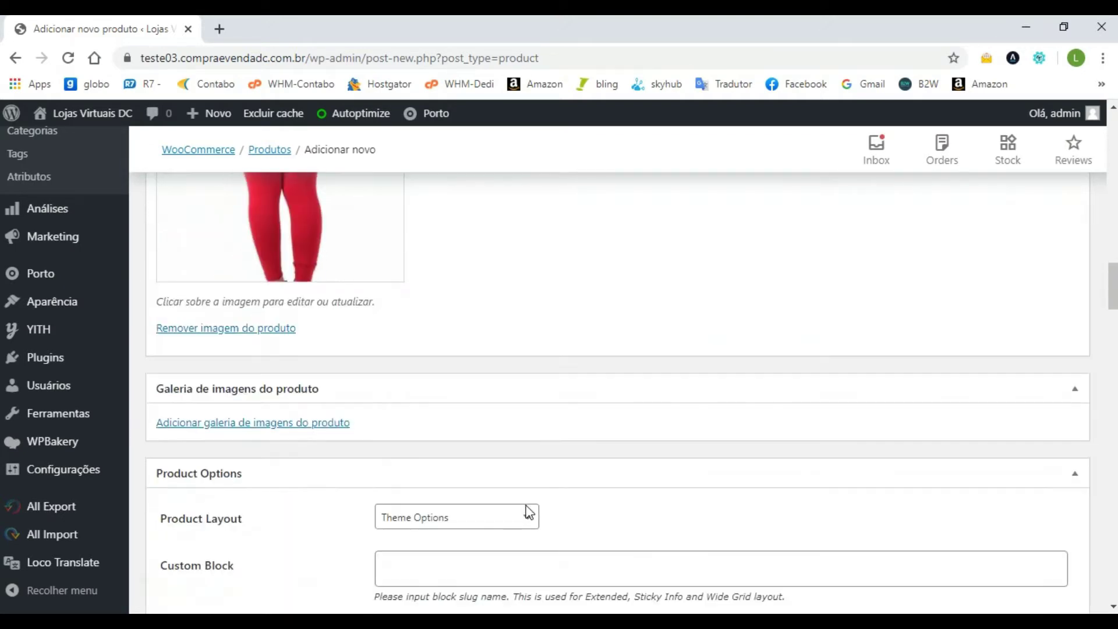
{"action": "left_click", "coordinate": [229, 424]}
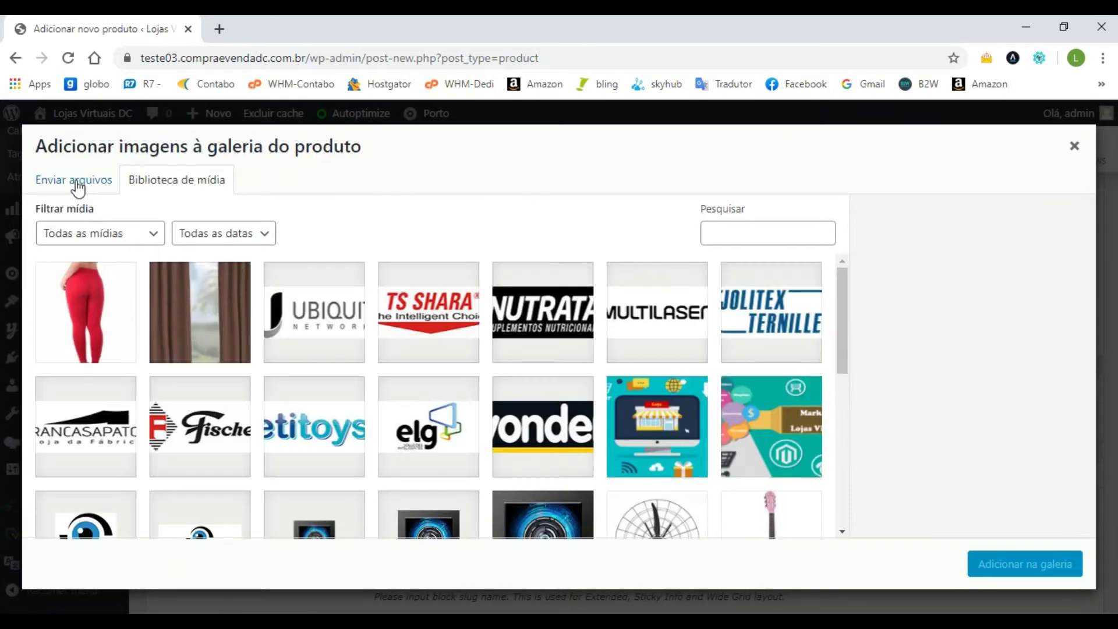
{"action": "left_click", "coordinate": [76, 184]}
{"action": "left_click", "coordinate": [572, 384]}
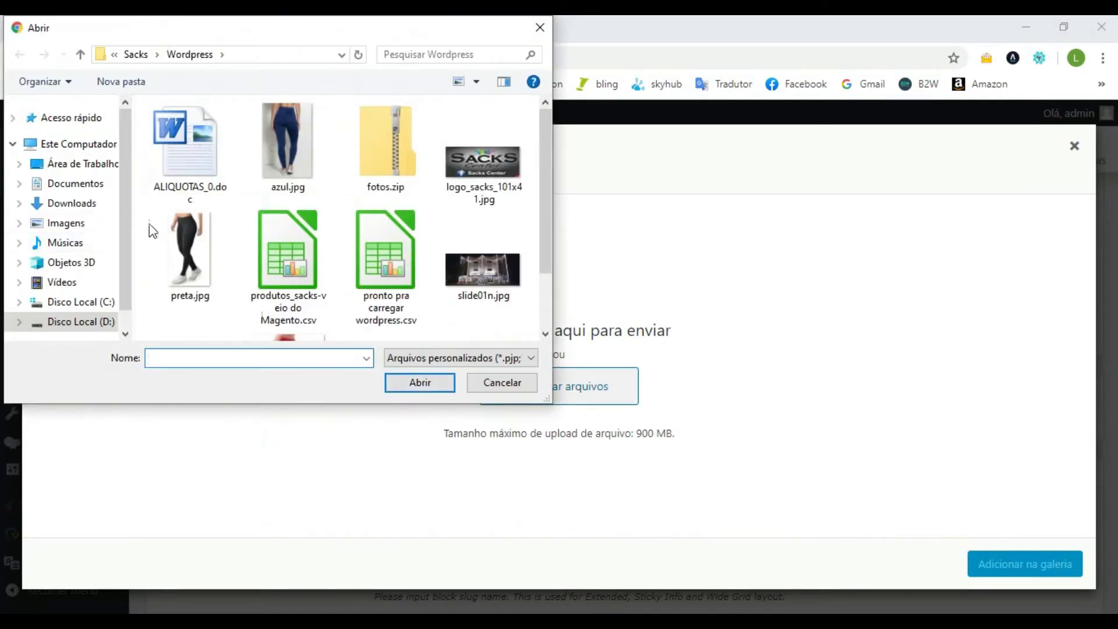
{"action": "double_click", "coordinate": [271, 145]}
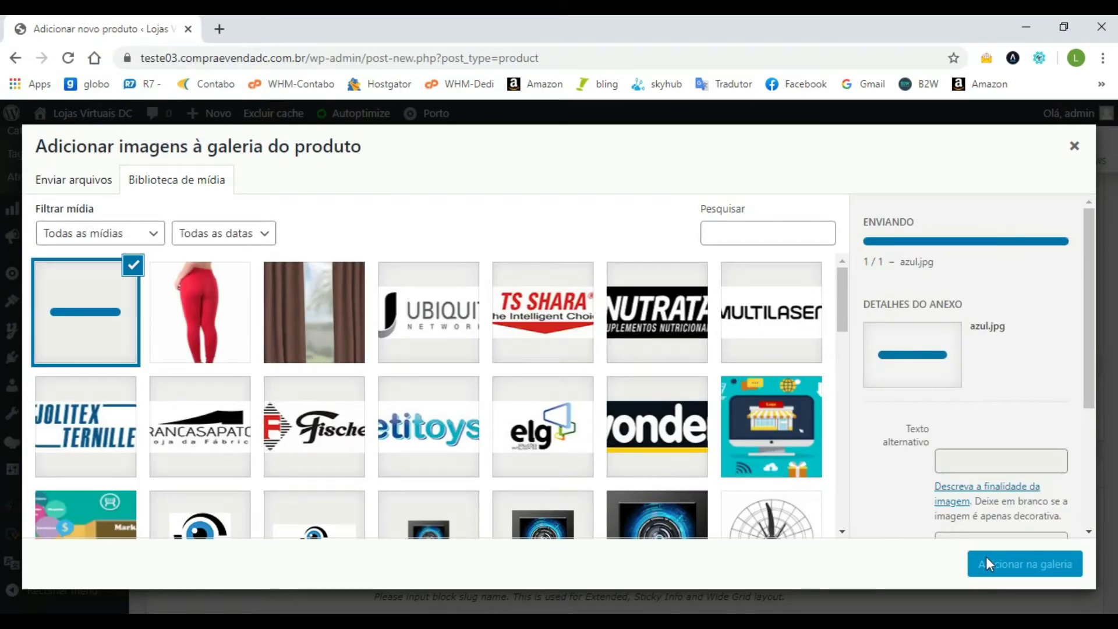
{"action": "left_click", "coordinate": [987, 561]}
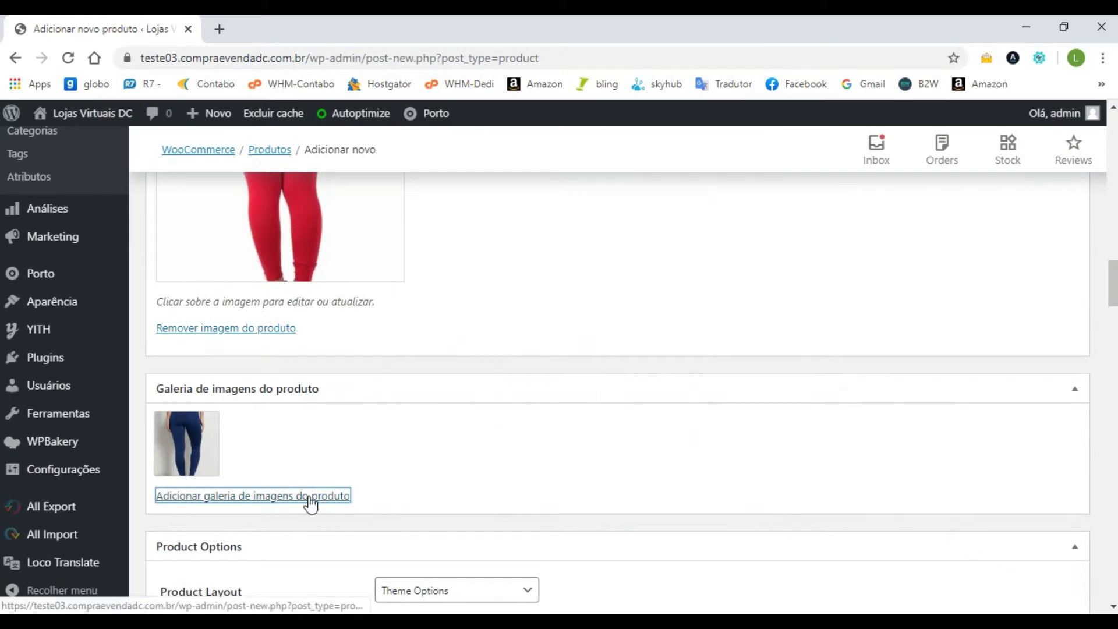
Upload the picture preta.jpg and add it to the product's image gallery as well
{"action": "scroll", "coordinate": [311, 505], "scroll_direction": "down", "scroll_amount": 2}
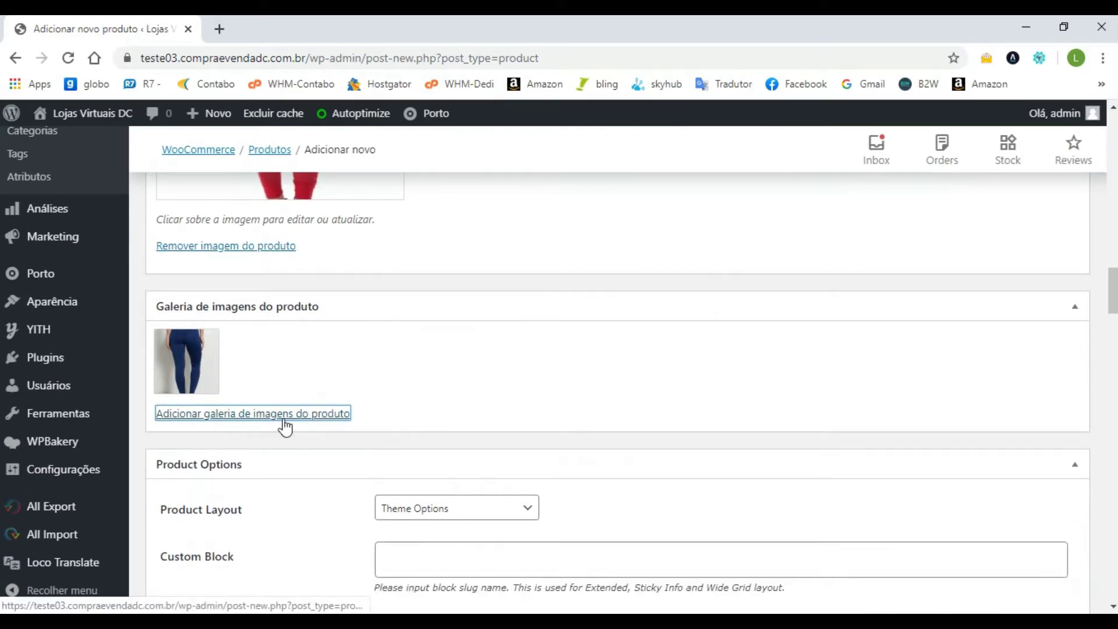
{"action": "left_click", "coordinate": [284, 418]}
{"action": "left_click", "coordinate": [51, 180]}
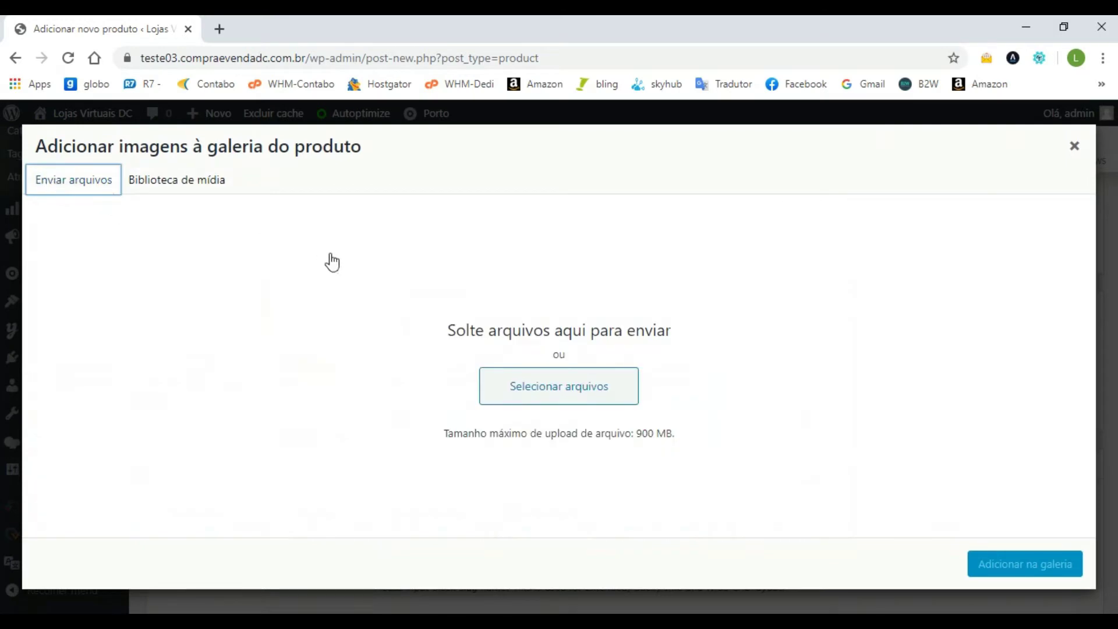
{"action": "left_click", "coordinate": [598, 380]}
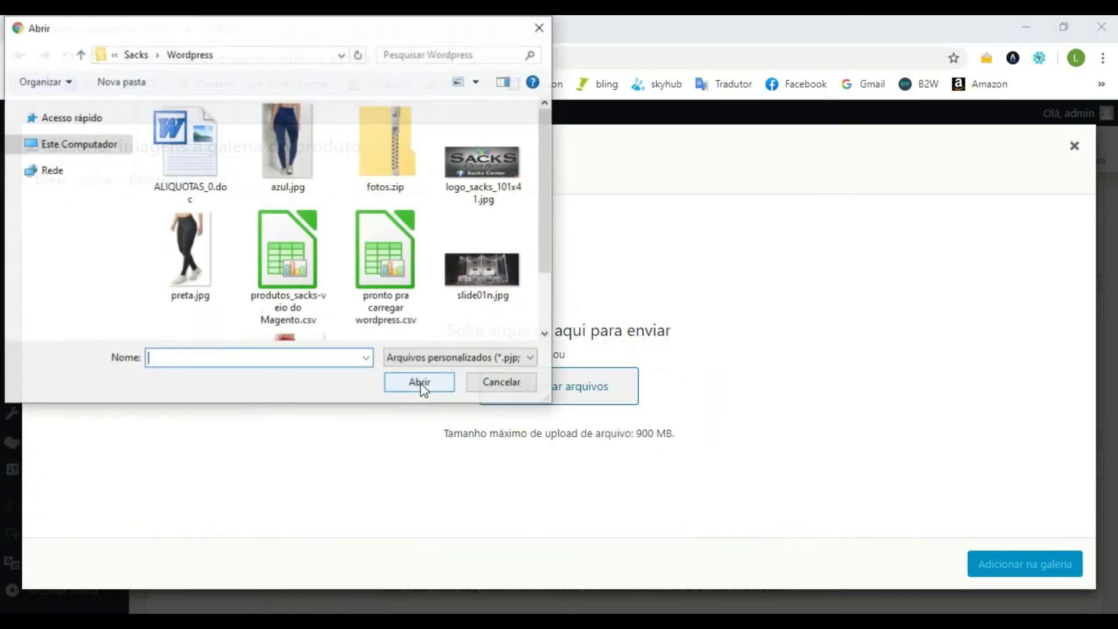
{"action": "left_click", "coordinate": [177, 248]}
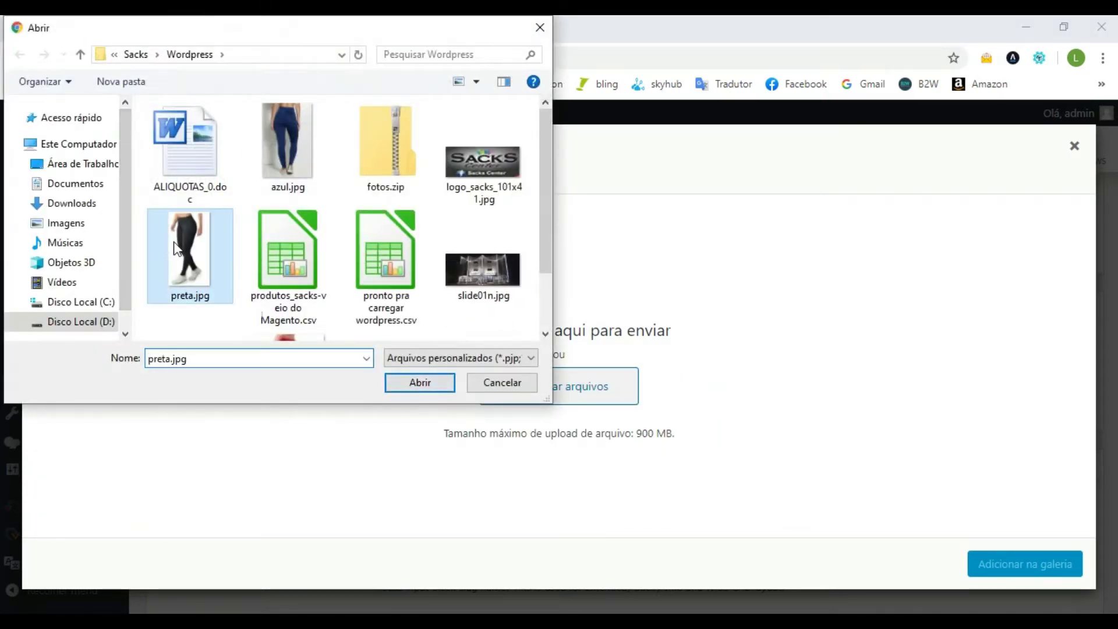
{"action": "double_click", "coordinate": [177, 248]}
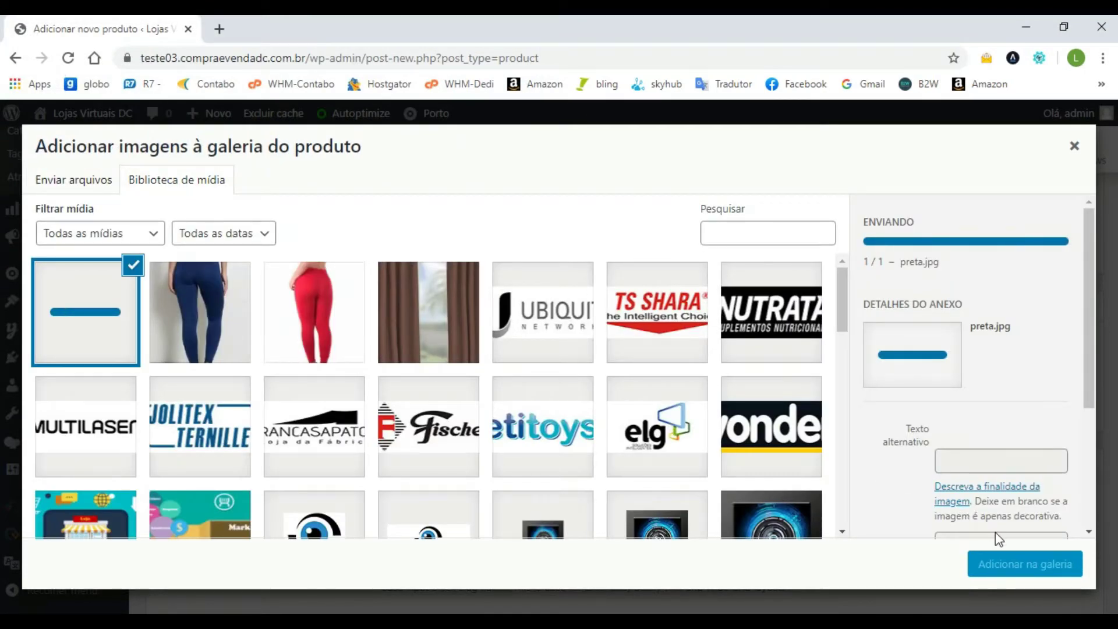
{"action": "left_click", "coordinate": [992, 563]}
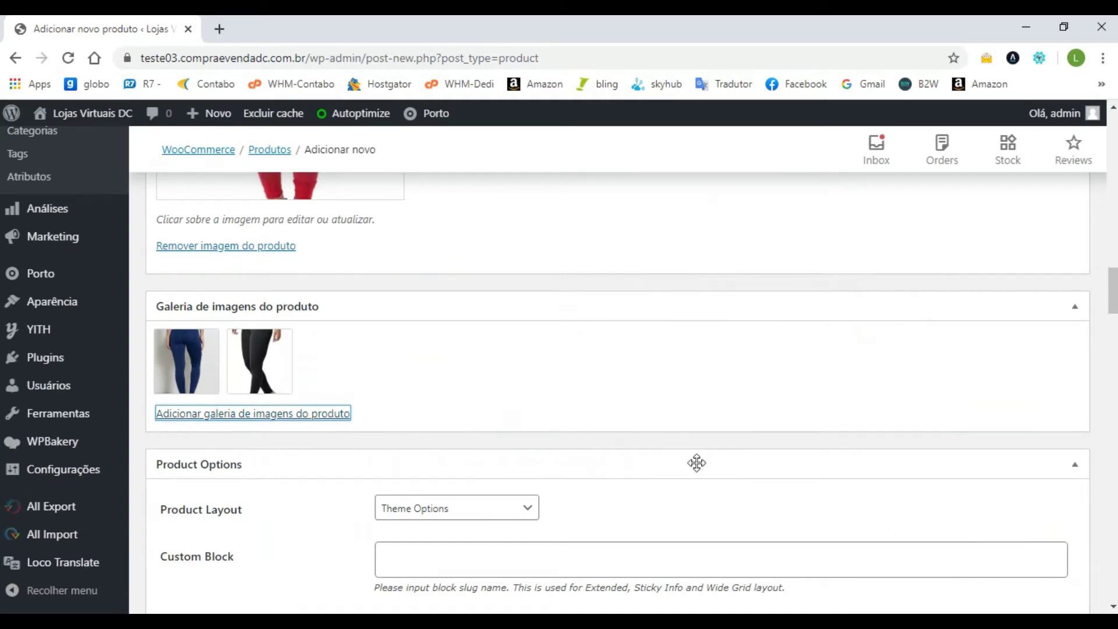
Review the product image, the gallery and the Product Options settings, down to the product data section
{"action": "scroll", "coordinate": [562, 456], "scroll_direction": "up", "scroll_amount": 4}
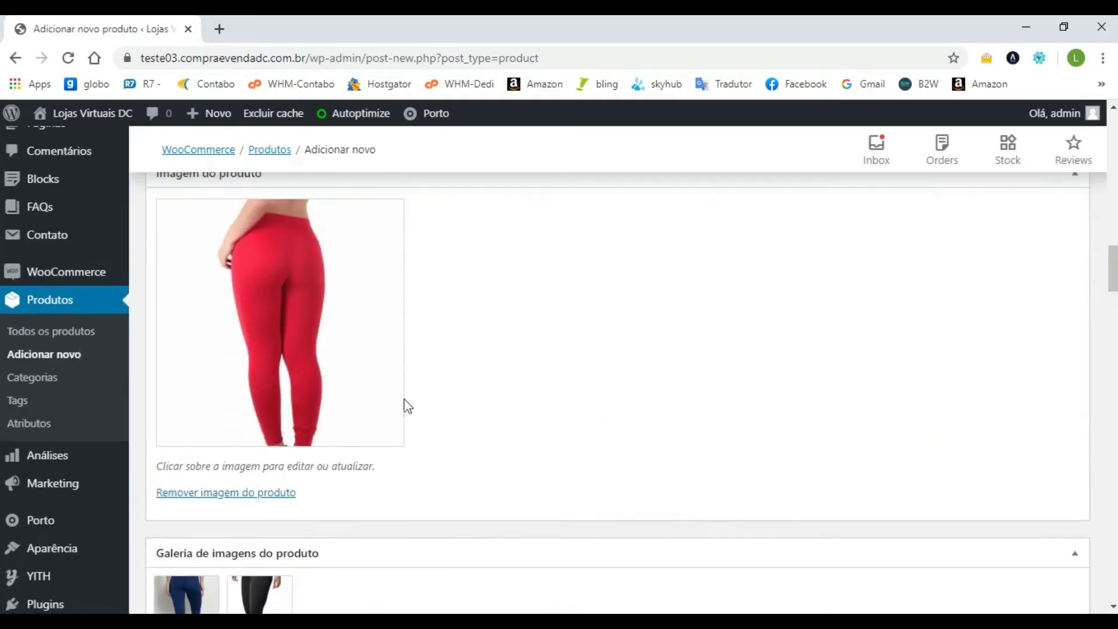
{"action": "scroll", "coordinate": [416, 383], "scroll_direction": "down", "scroll_amount": 3}
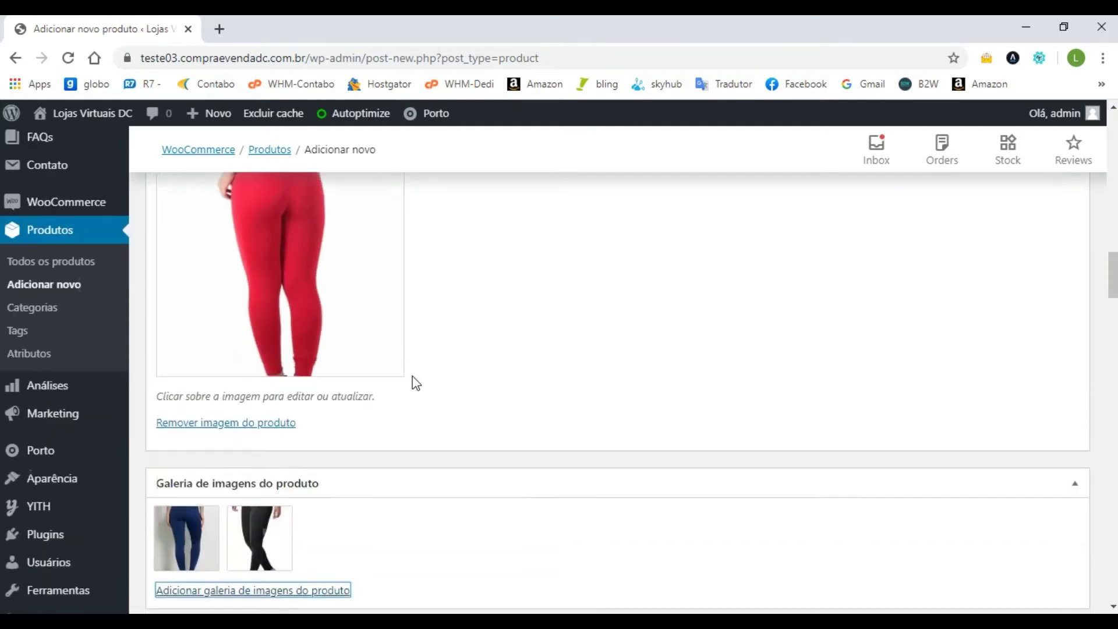
{"action": "scroll", "coordinate": [352, 476], "scroll_direction": "down", "scroll_amount": 3}
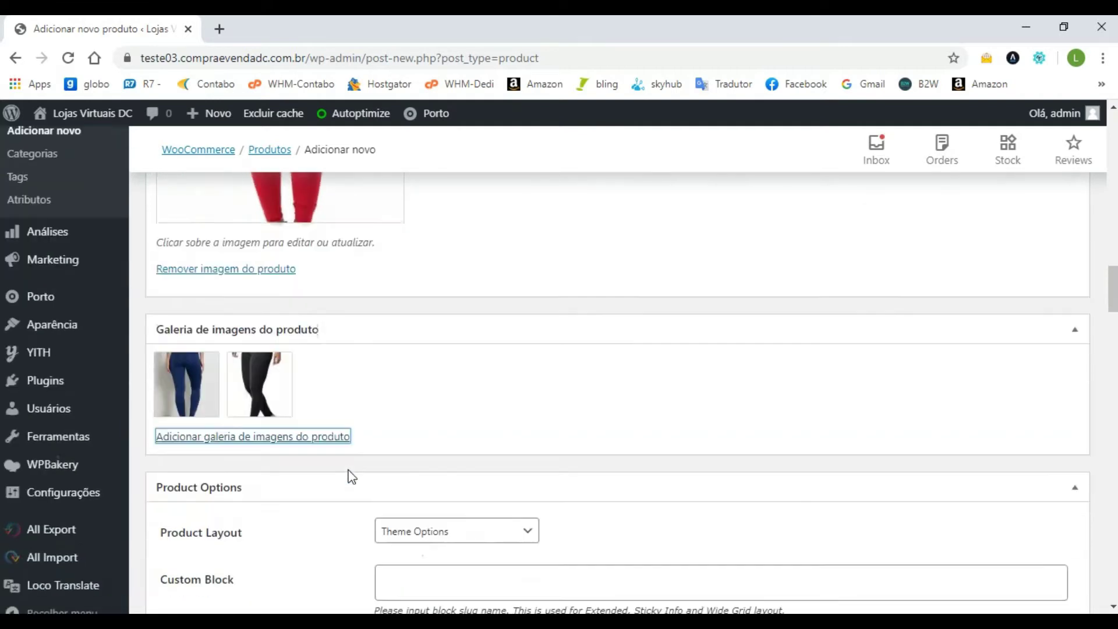
{"action": "scroll", "coordinate": [352, 477], "scroll_direction": "down", "scroll_amount": 6}
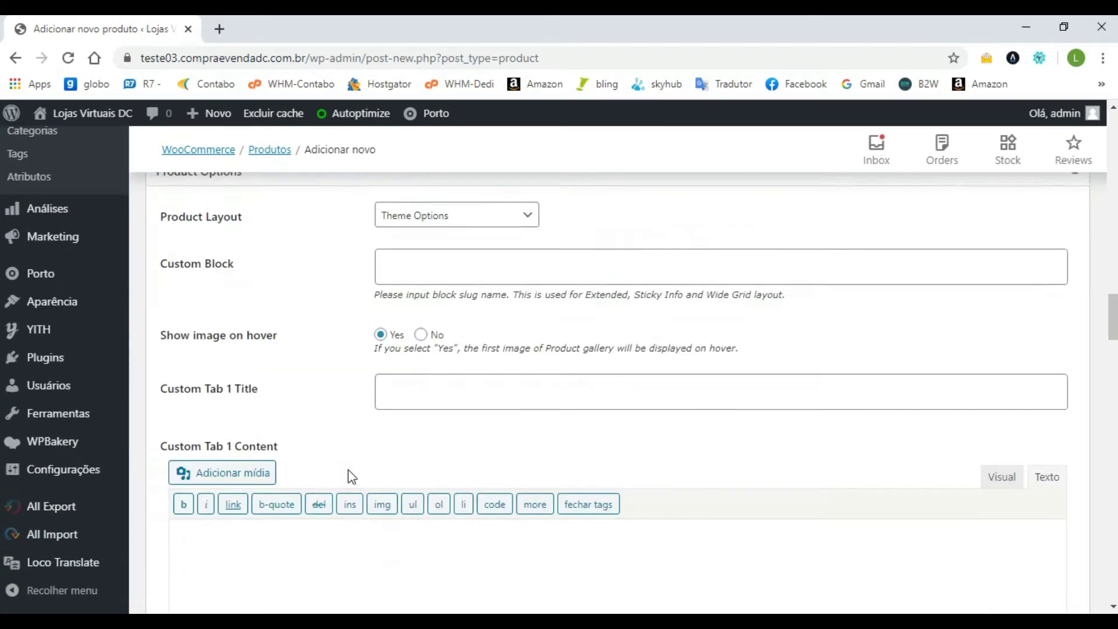
{"action": "scroll", "coordinate": [349, 469], "scroll_direction": "down", "scroll_amount": 4}
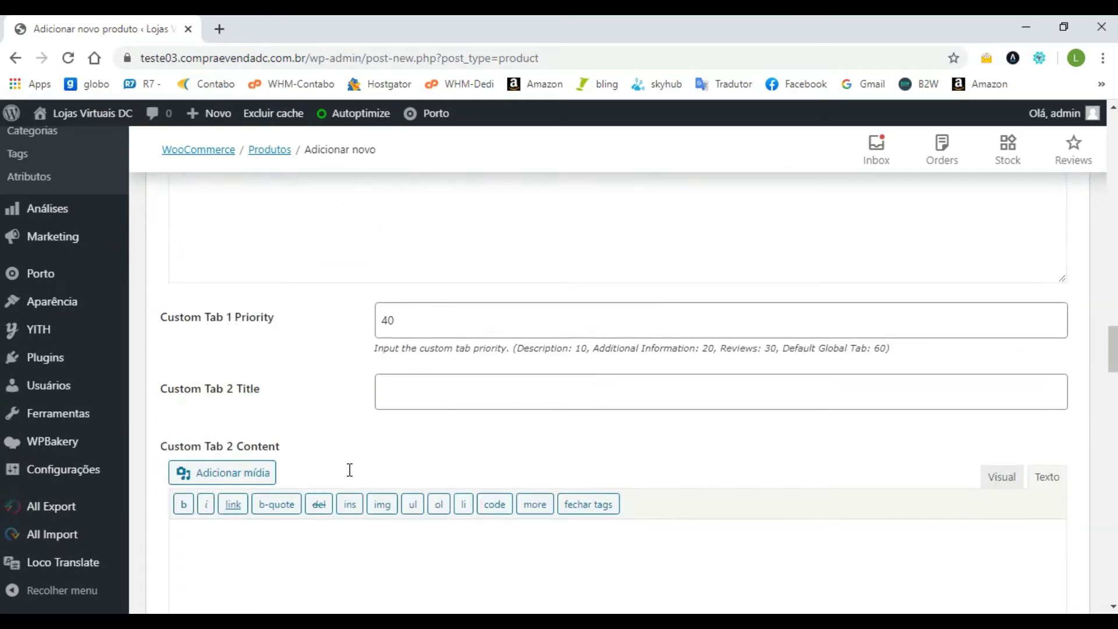
{"action": "scroll", "coordinate": [349, 472], "scroll_direction": "down", "scroll_amount": 3}
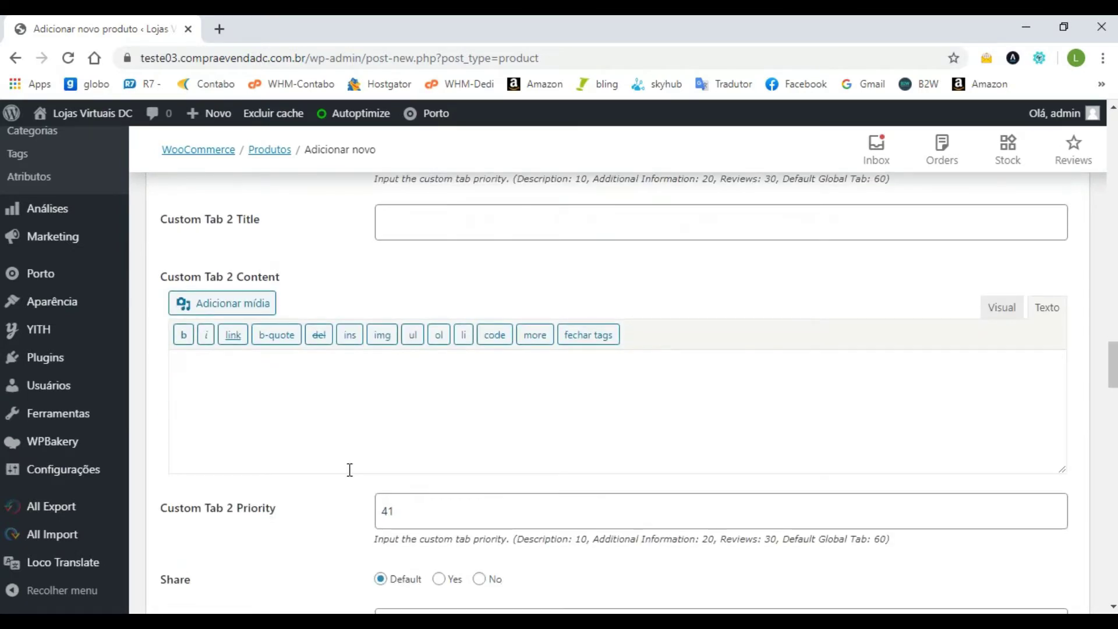
{"action": "scroll", "coordinate": [351, 476], "scroll_direction": "down", "scroll_amount": 3}
{"action": "scroll", "coordinate": [352, 476], "scroll_direction": "down", "scroll_amount": 3}
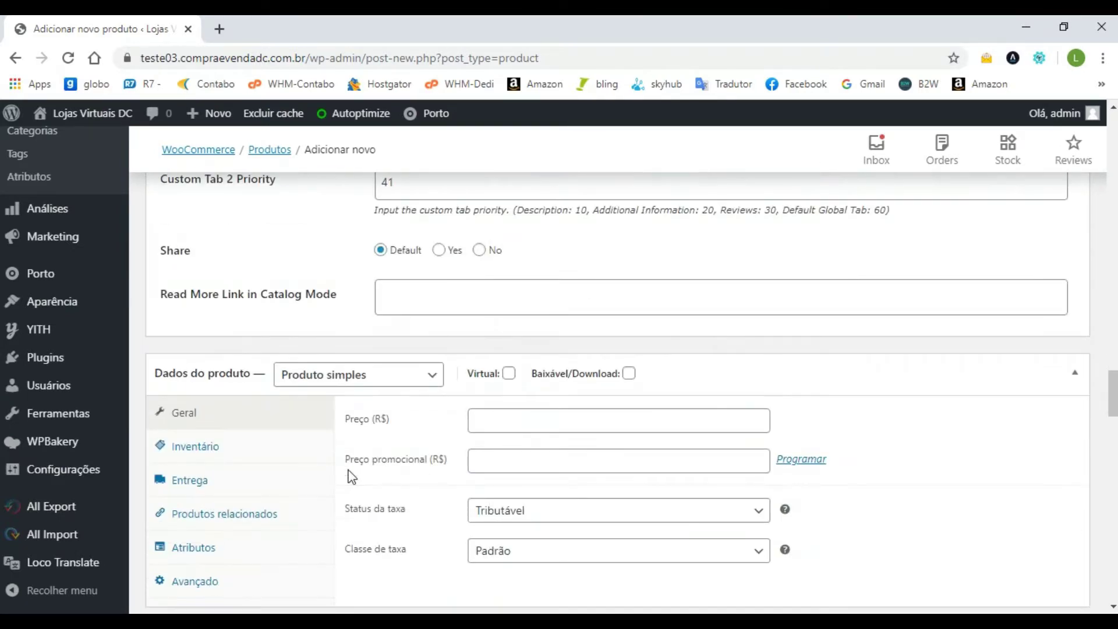
Examine the product data's Virtual and Baixável/Download options and the available product types, including Produto variável
{"action": "scroll", "coordinate": [352, 477], "scroll_direction": "down", "scroll_amount": 2}
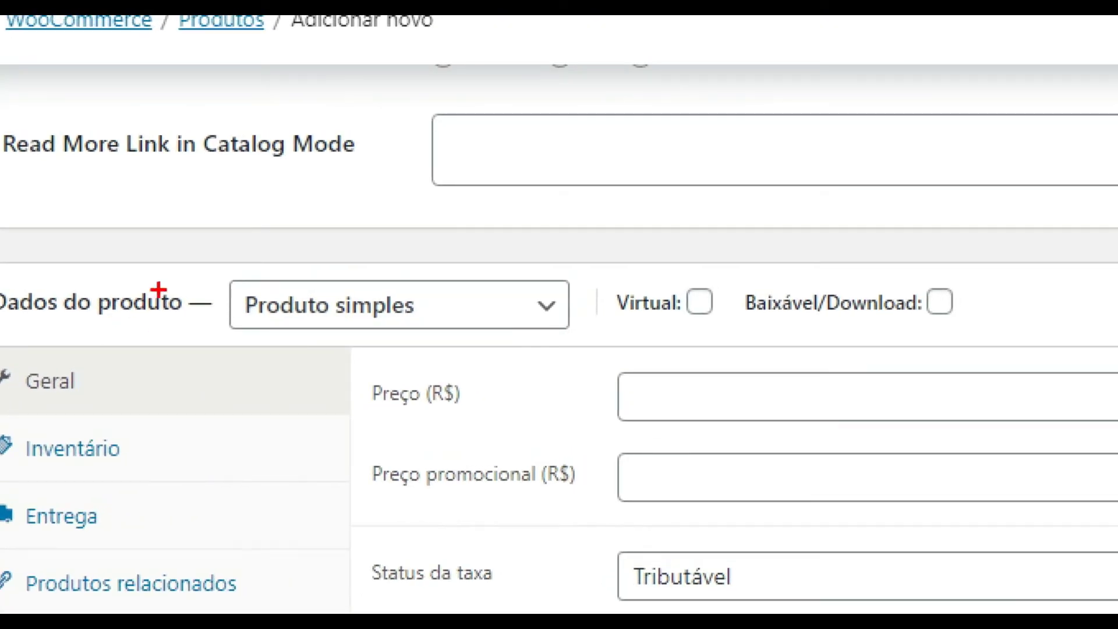
{"action": "left_click_drag", "start_coordinate": [206, 254], "coordinate": [425, 344]}
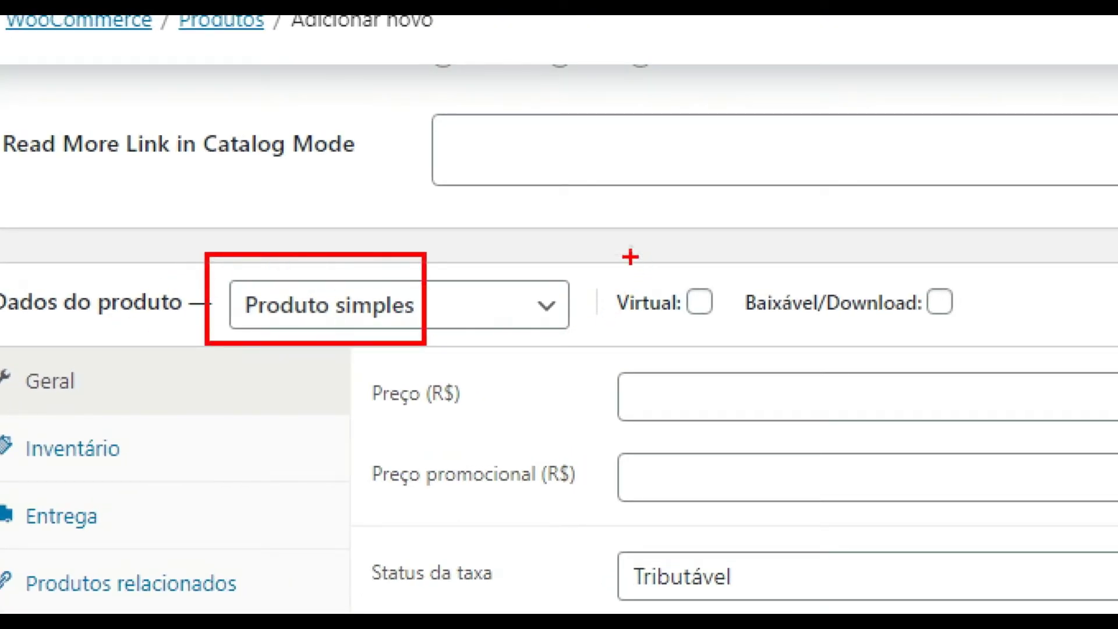
{"action": "mouse_move", "coordinate": [603, 255]}
{"action": "left_mouse_down"}
{"action": "mouse_move", "coordinate": [617, 302]}
{"action": "mouse_move", "coordinate": [714, 334]}
{"action": "left_mouse_up"}
{"action": "mouse_move", "coordinate": [738, 269]}
{"action": "left_mouse_down"}
{"action": "mouse_move", "coordinate": [754, 326]}
{"action": "mouse_move", "coordinate": [978, 339]}
{"action": "left_mouse_up"}
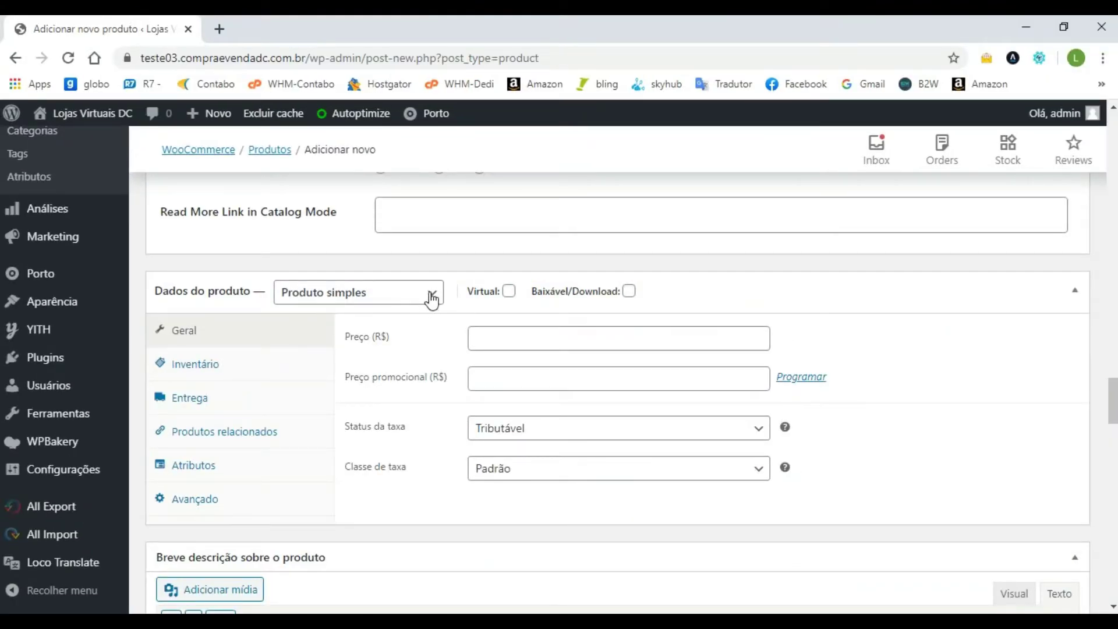
{"action": "left_click", "coordinate": [547, 309]}
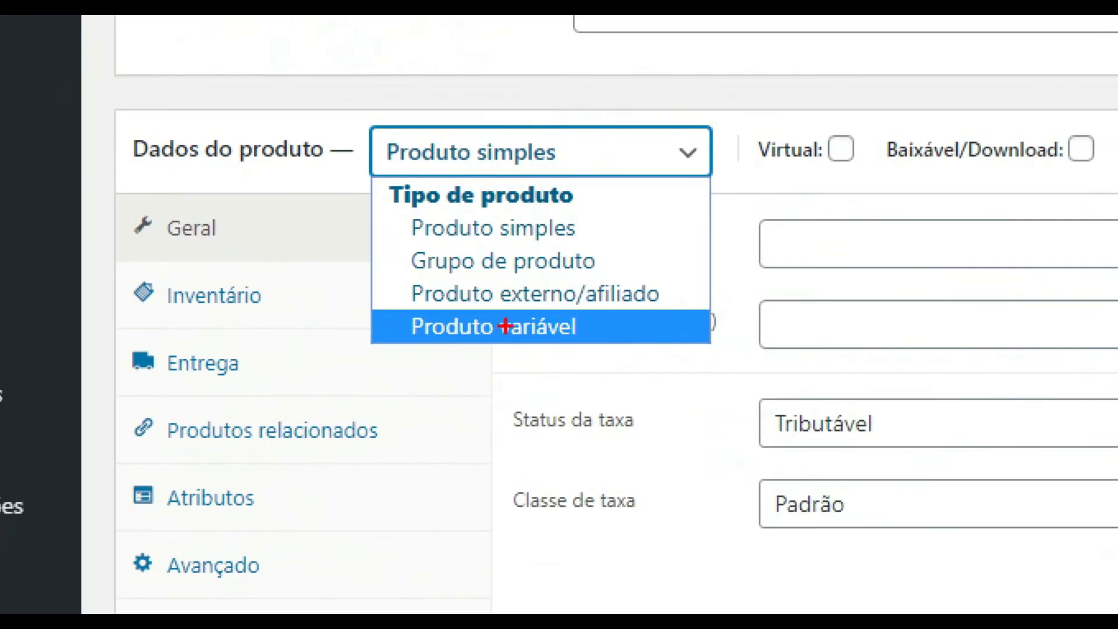
{"action": "mouse_move", "coordinate": [381, 302]}
{"action": "left_mouse_down"}
{"action": "mouse_move", "coordinate": [469, 352]}
{"action": "mouse_move", "coordinate": [587, 351]}
{"action": "left_mouse_up"}
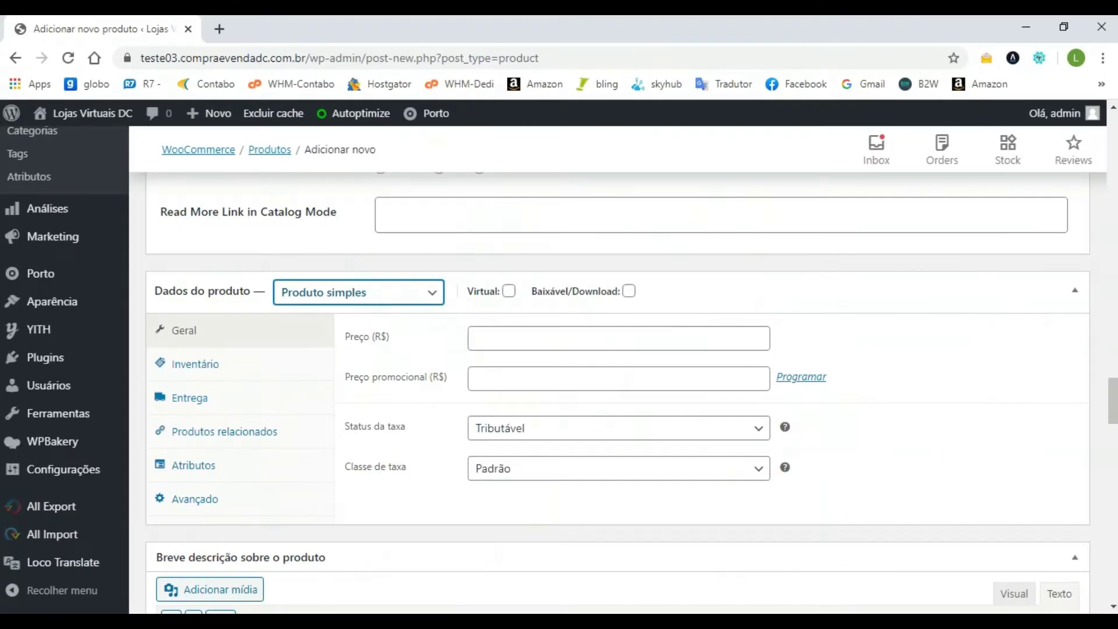
Make the product a Produto variável and set its Status da taxa to Nenhum
{"action": "left_click", "coordinate": [429, 298]}
{"action": "left_click", "coordinate": [332, 380]}
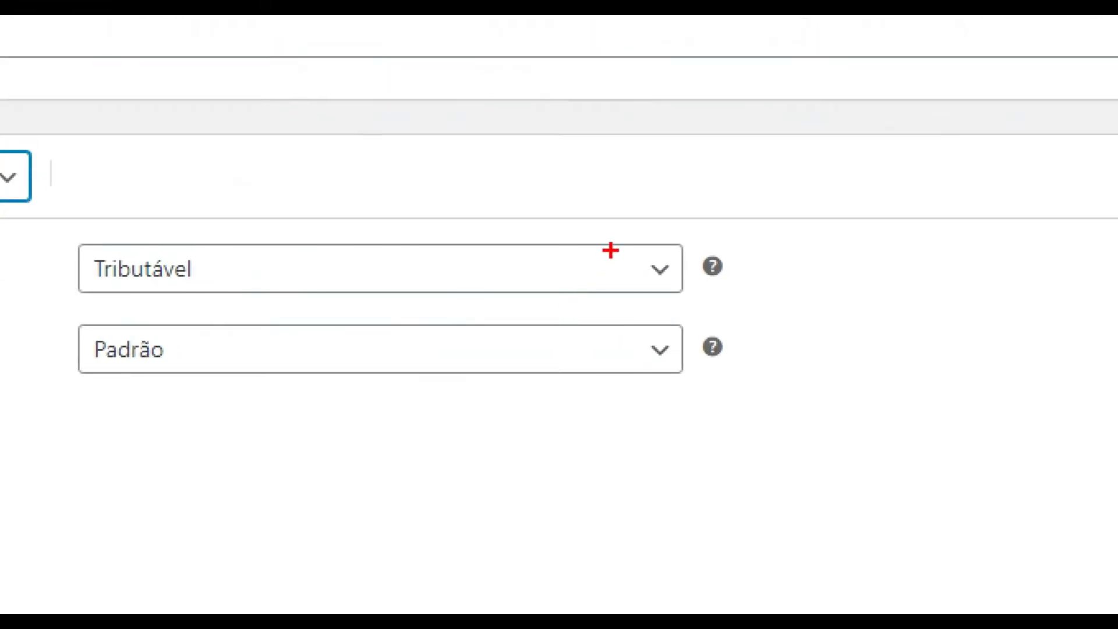
{"action": "left_click_drag", "start_coordinate": [57, 228], "coordinate": [236, 319]}
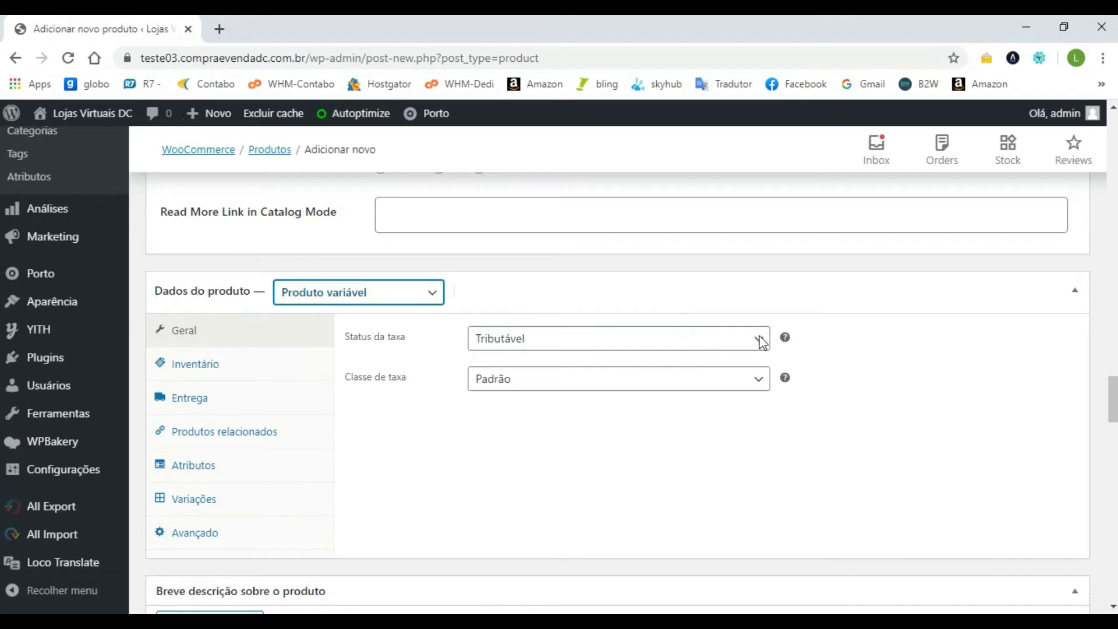
{"action": "left_click", "coordinate": [660, 270]}
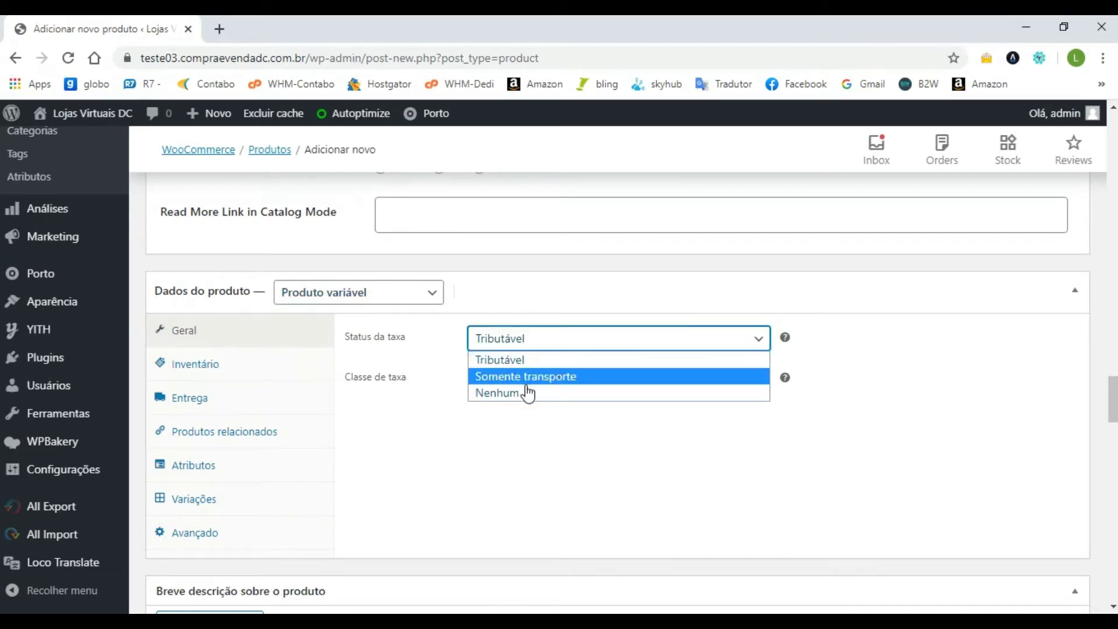
{"action": "left_click", "coordinate": [502, 394]}
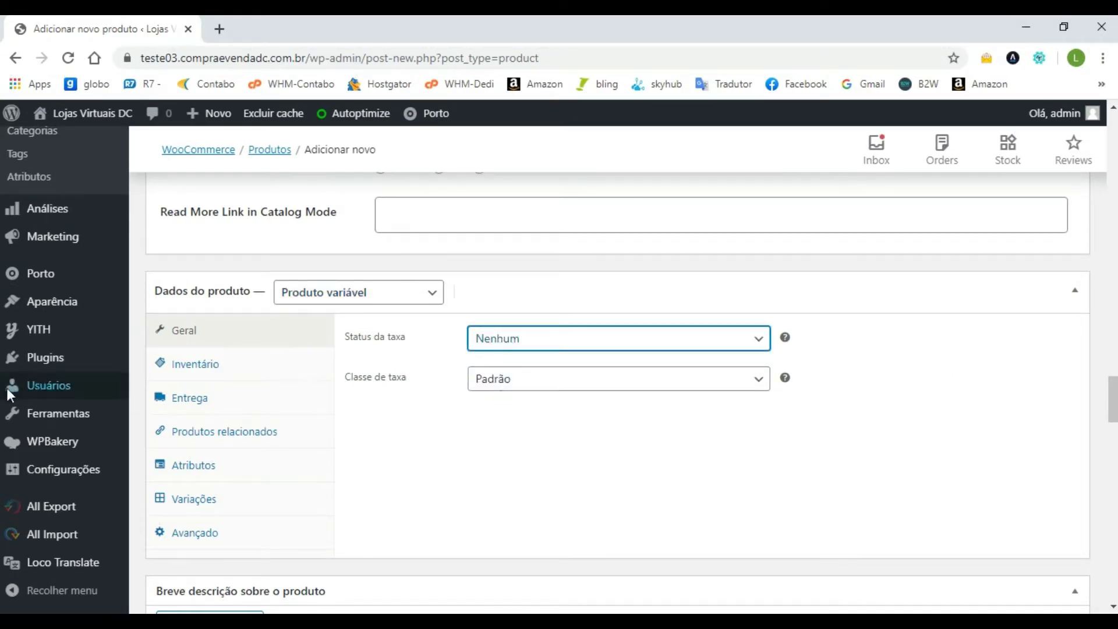
In the inventory data, enter REF dop9999 and enable product-level stock management with a stock quantity of 10
{"action": "left_click", "coordinate": [173, 372]}
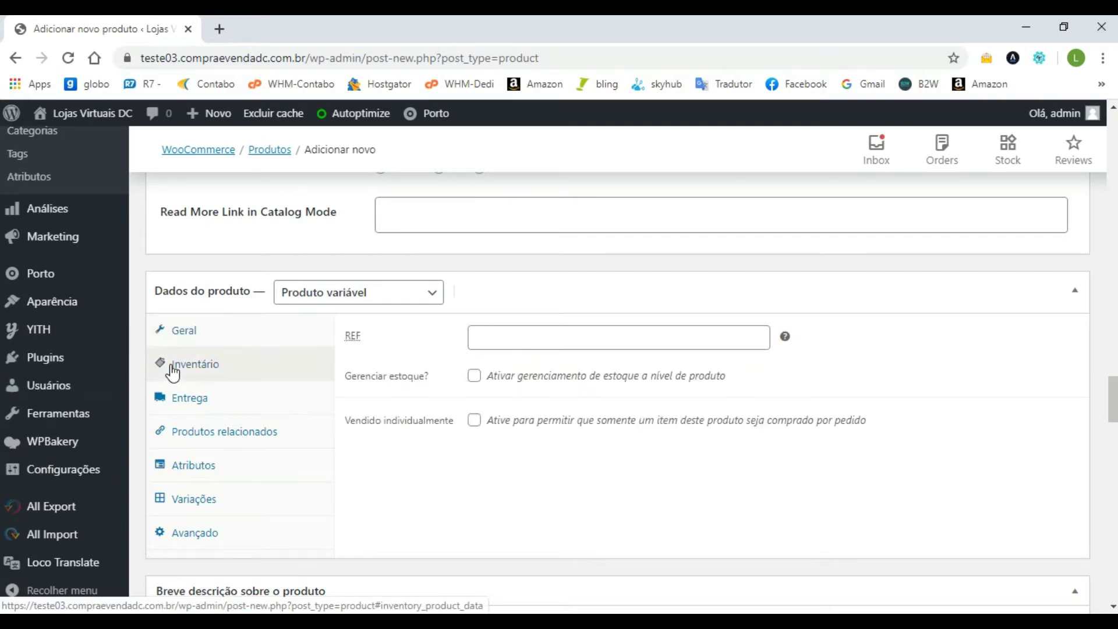
{"action": "left_click", "coordinate": [524, 341]}
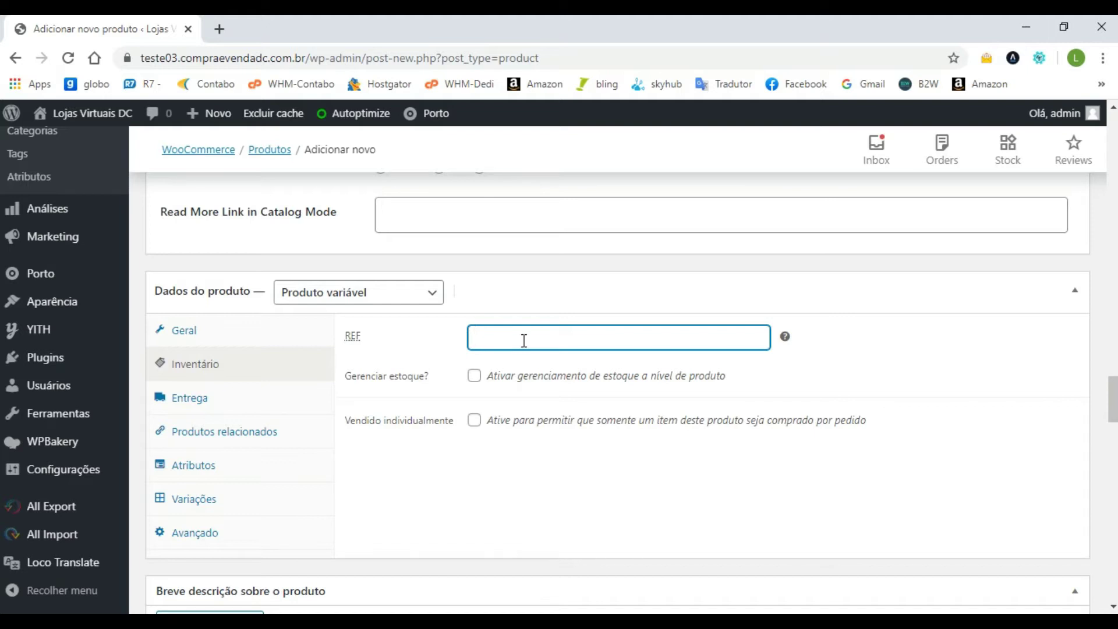
{"action": "type", "text": "dop9999"}
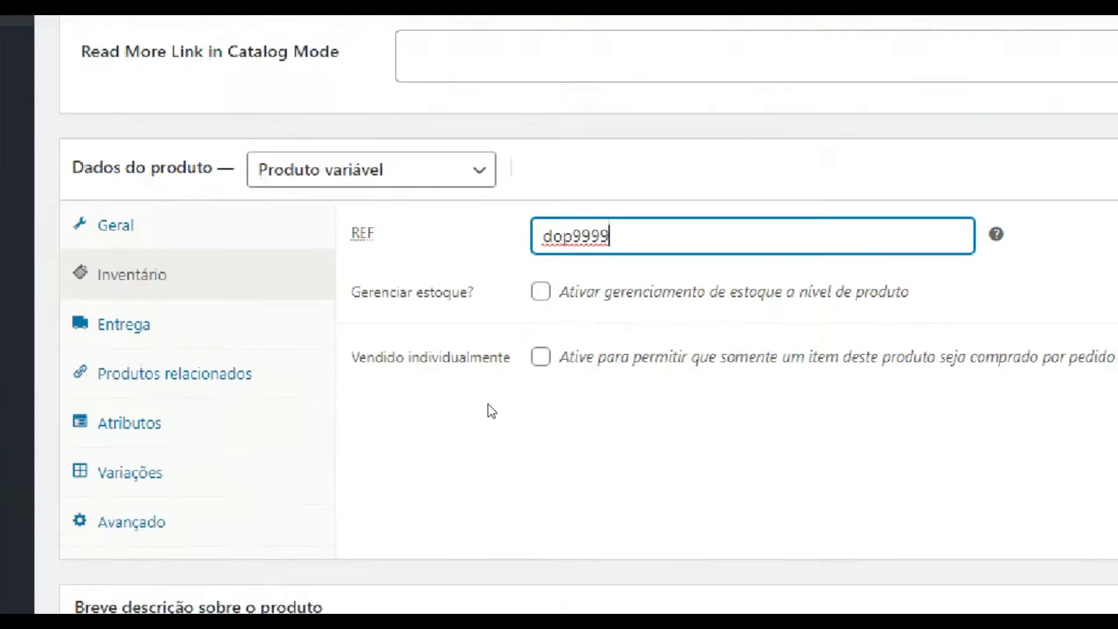
{"action": "left_click_drag", "start_coordinate": [498, 266], "coordinate": [575, 312]}
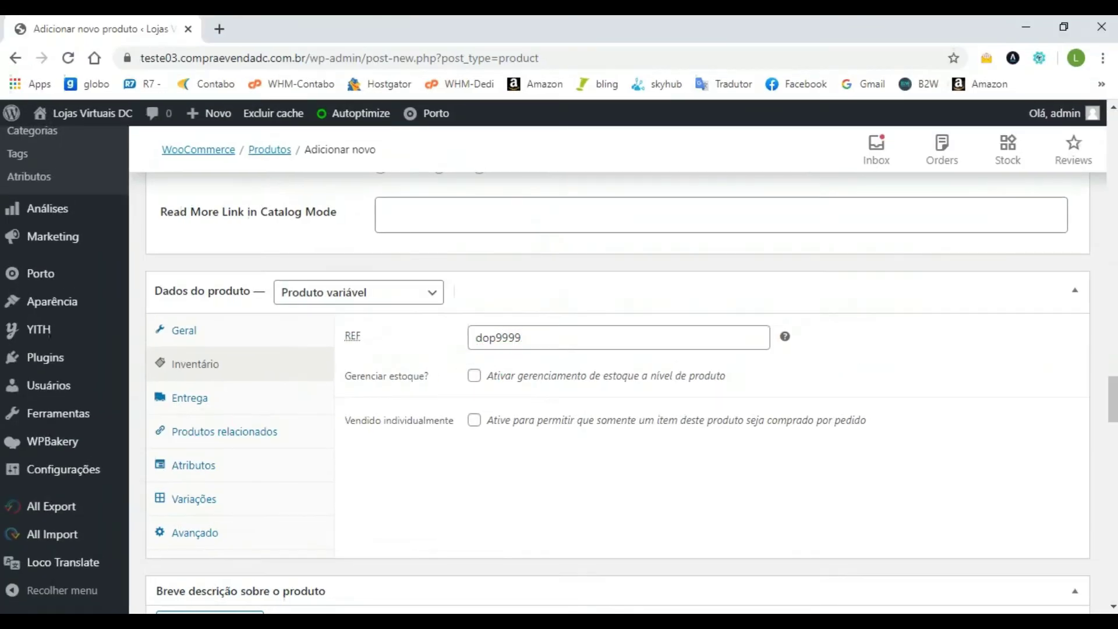
{"action": "left_click", "coordinate": [533, 275]}
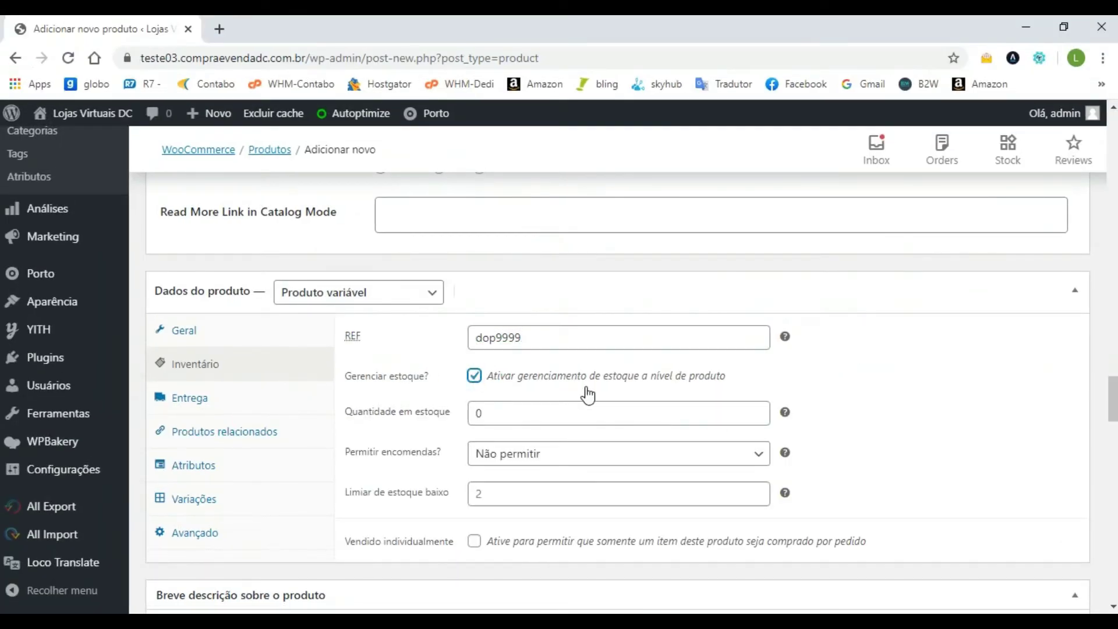
{"action": "double_click", "coordinate": [522, 413]}
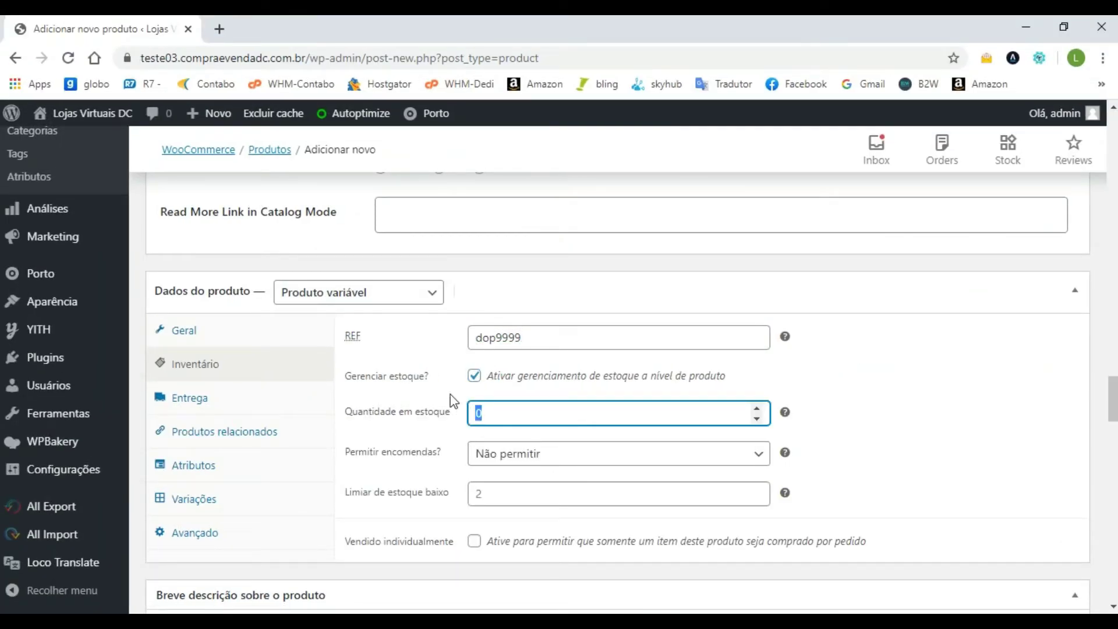
{"action": "type", "text": "10"}
Set the product's shipping weight (Peso) to 0.400 kg in the Entrega data
{"action": "left_click", "coordinate": [185, 399]}
{"action": "key", "text": "Tab"}
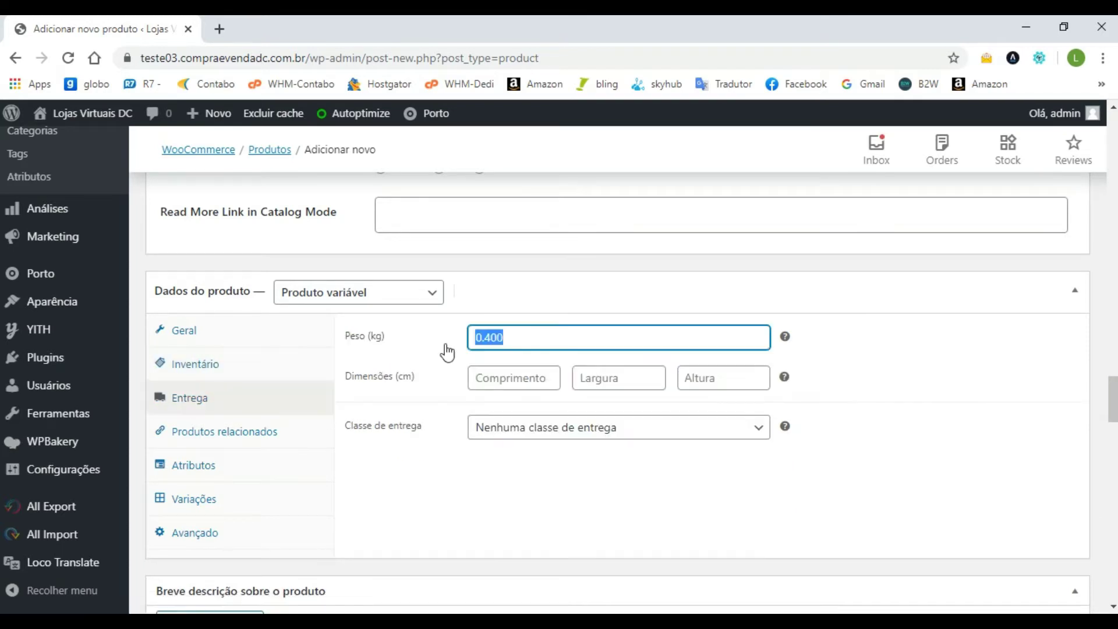
{"action": "key", "text": "BackSpace"}
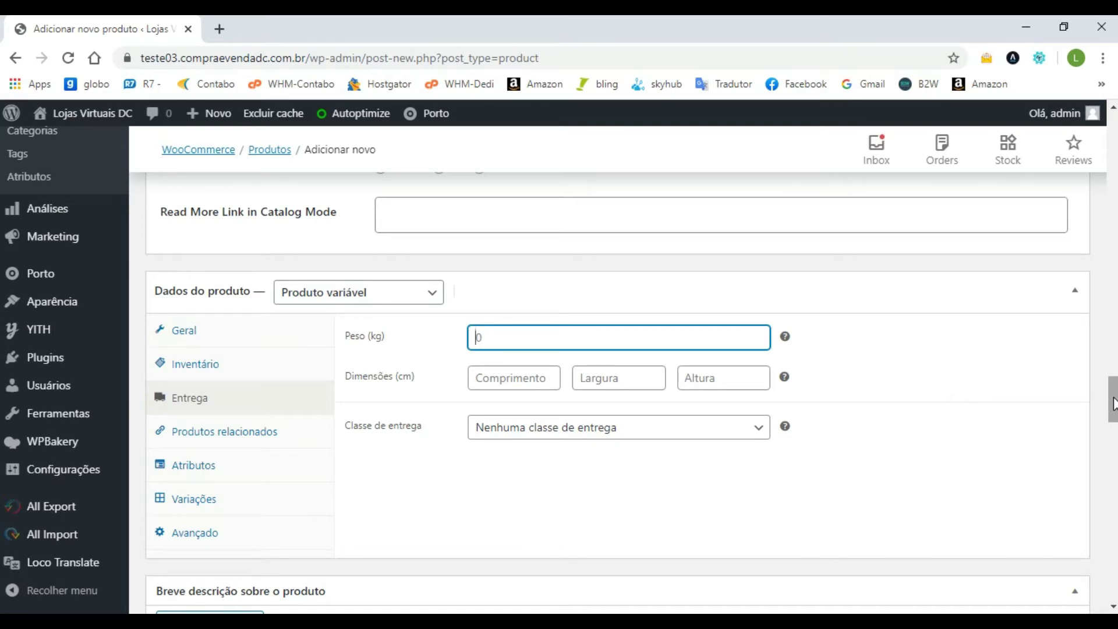
{"action": "type", "text": "1"}
{"action": "type", "text": ".400"}
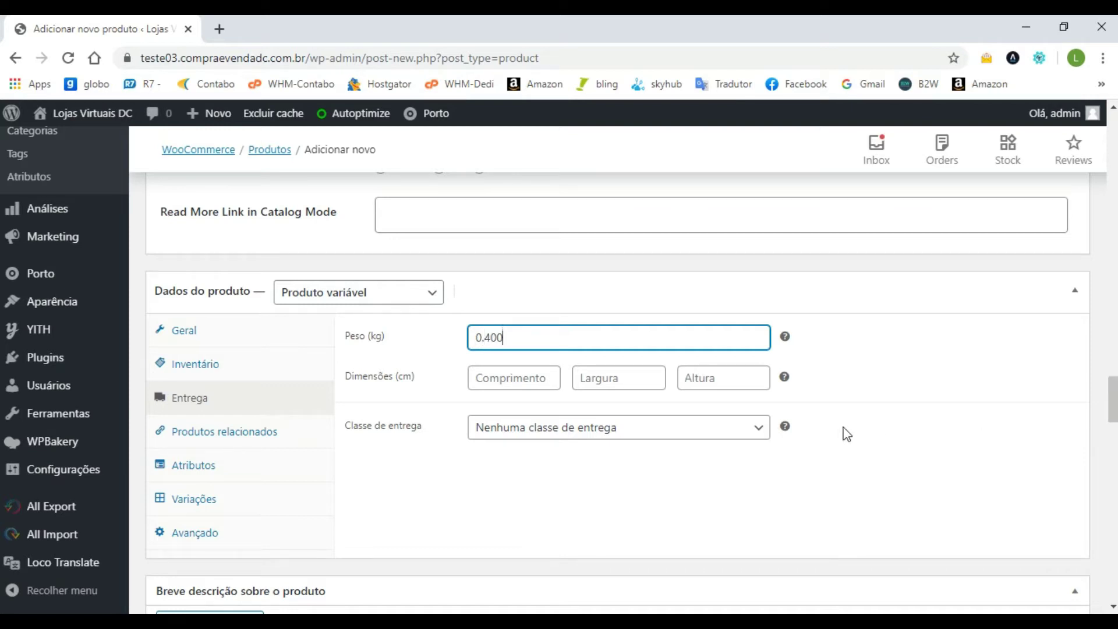
Set the shipping dimensions to 25 cm length, 20 cm width and 6 cm height
{"action": "left_click", "coordinate": [507, 381]}
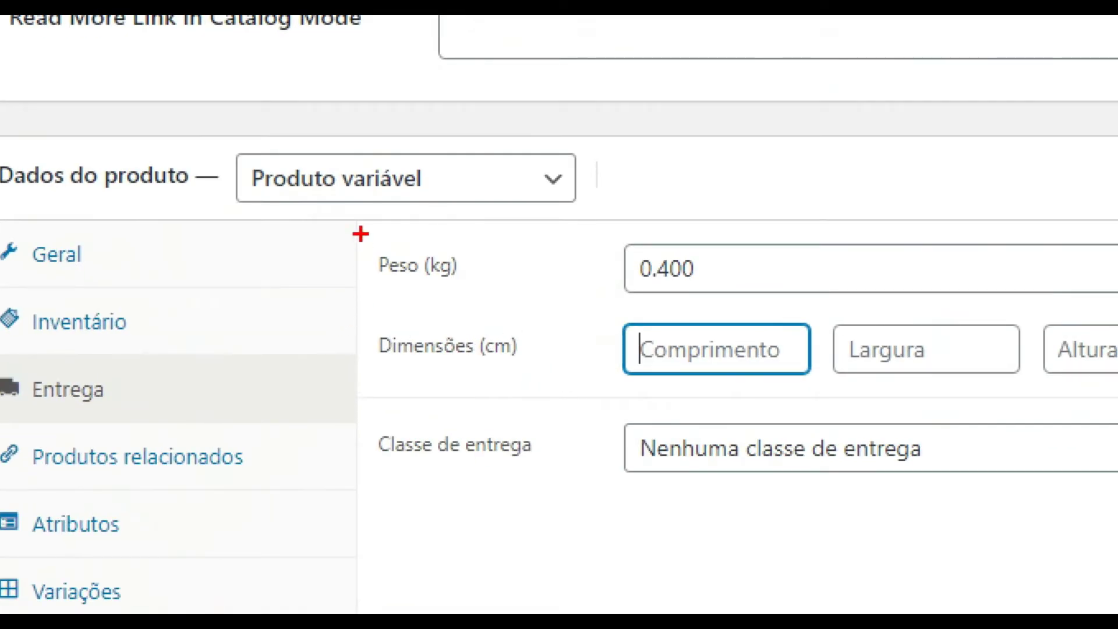
{"action": "mouse_move", "coordinate": [369, 253]}
{"action": "left_mouse_down"}
{"action": "mouse_move", "coordinate": [536, 287]}
{"action": "mouse_move", "coordinate": [626, 291]}
{"action": "mouse_move", "coordinate": [550, 283]}
{"action": "left_mouse_up"}
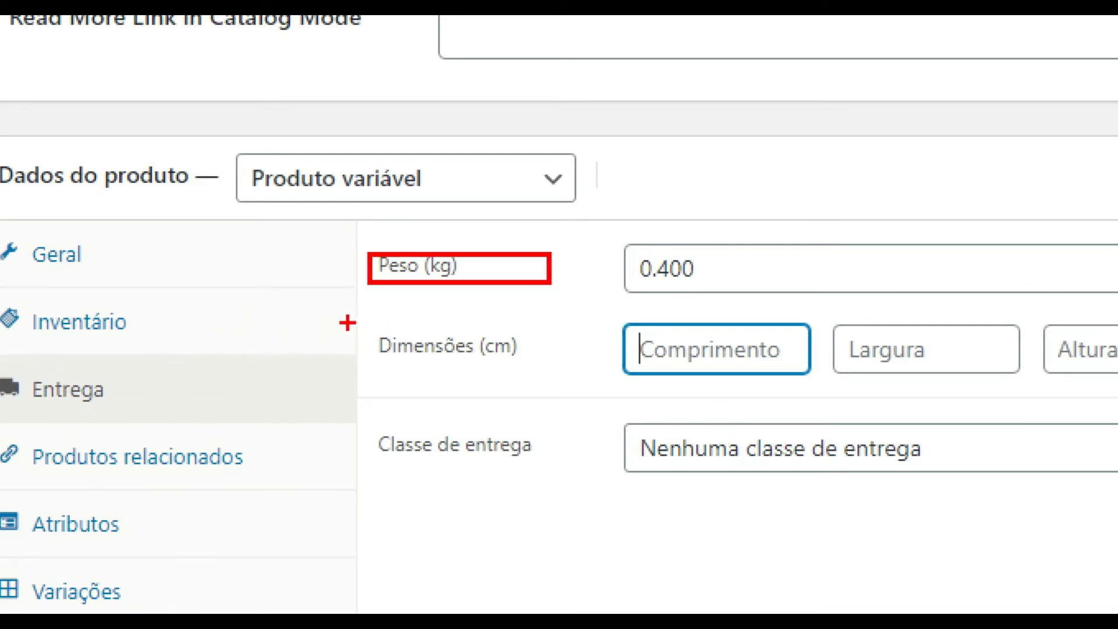
{"action": "left_click_drag", "start_coordinate": [347, 323], "coordinate": [552, 379]}
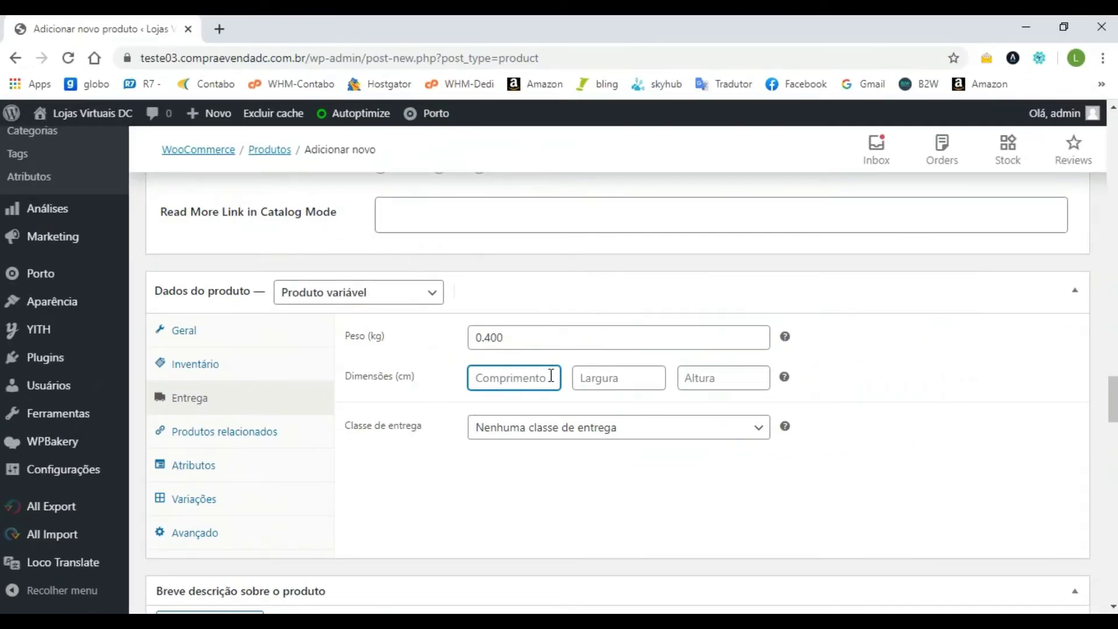
{"action": "type", "text": "25"}
{"action": "key", "text": "Tab"}
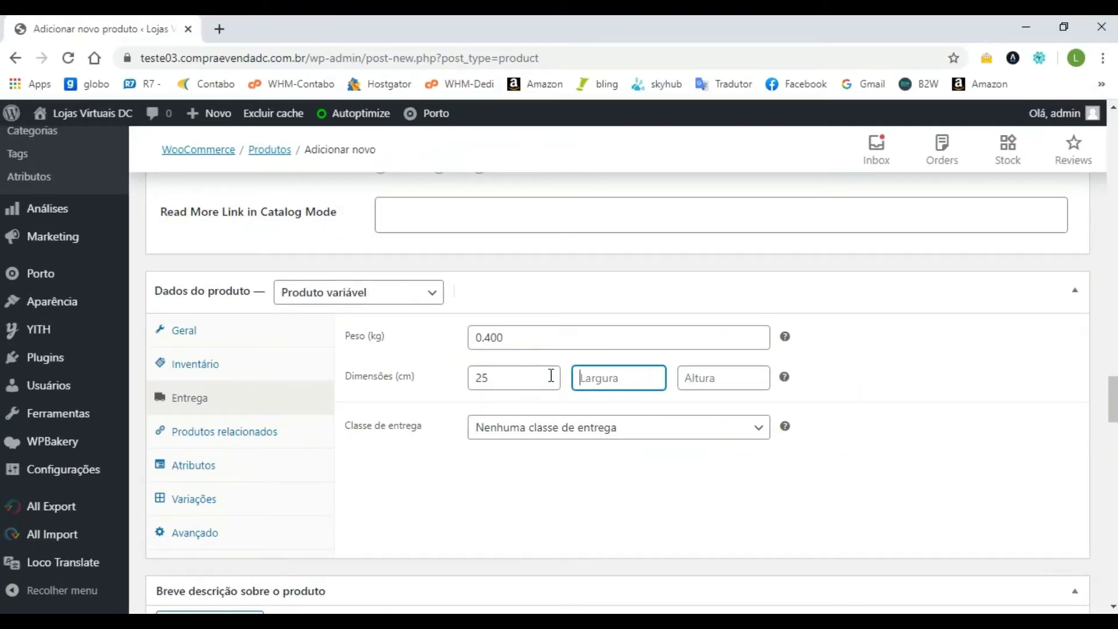
{"action": "type", "text": "20"}
{"action": "key", "text": "Tab"}
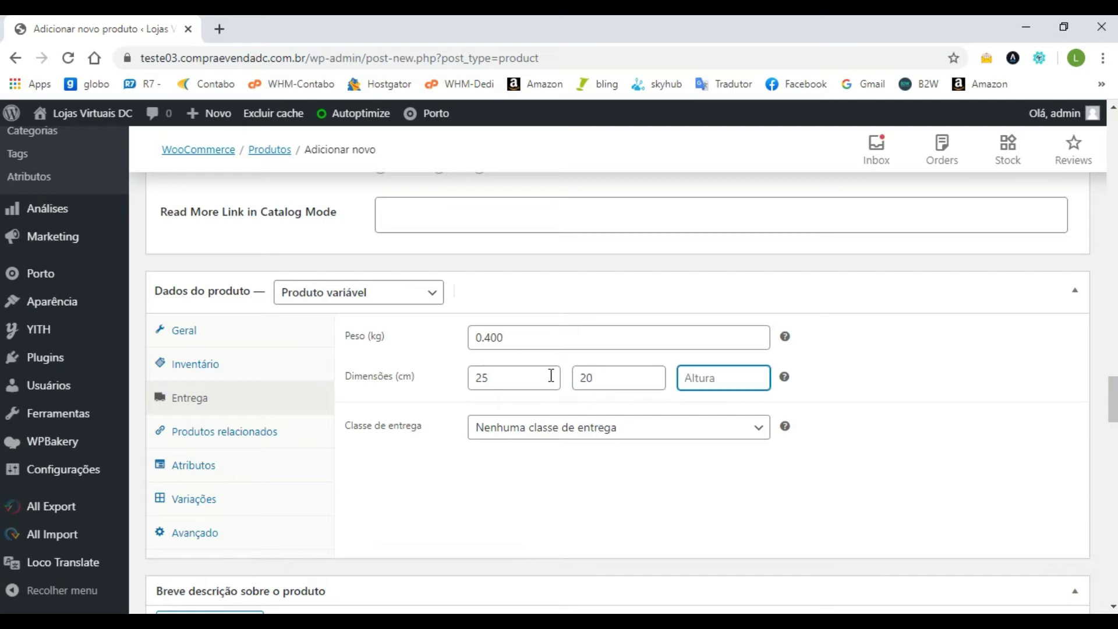
{"action": "type", "text": "6"}
Add the Color attribute to the product's attributes
{"action": "left_click", "coordinate": [187, 473]}
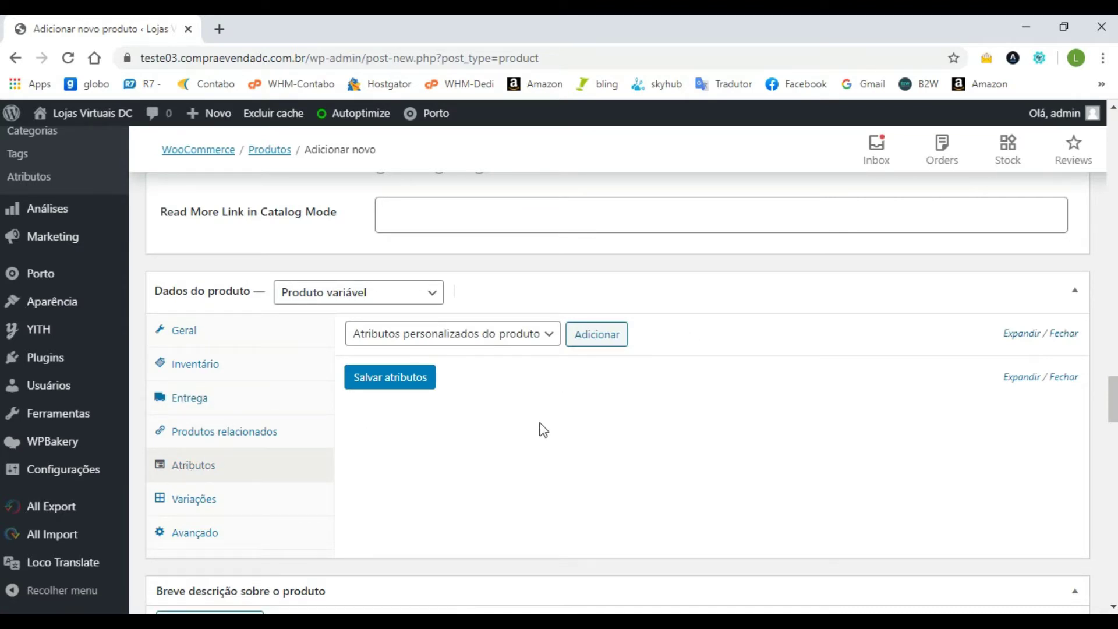
{"action": "left_click", "coordinate": [551, 338]}
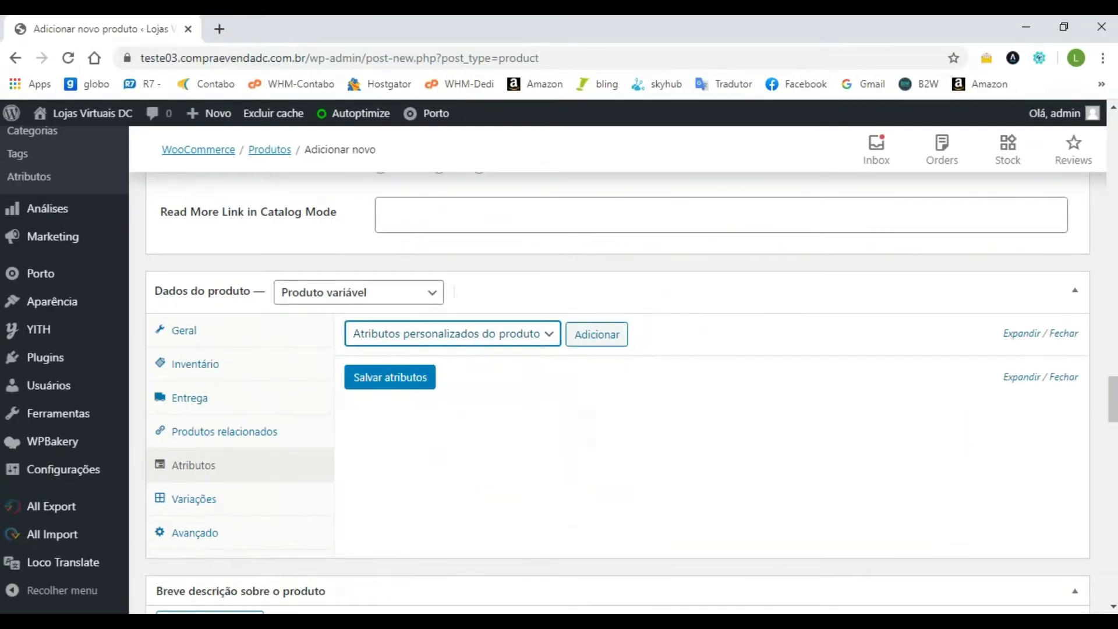
{"action": "left_click", "coordinate": [528, 339]}
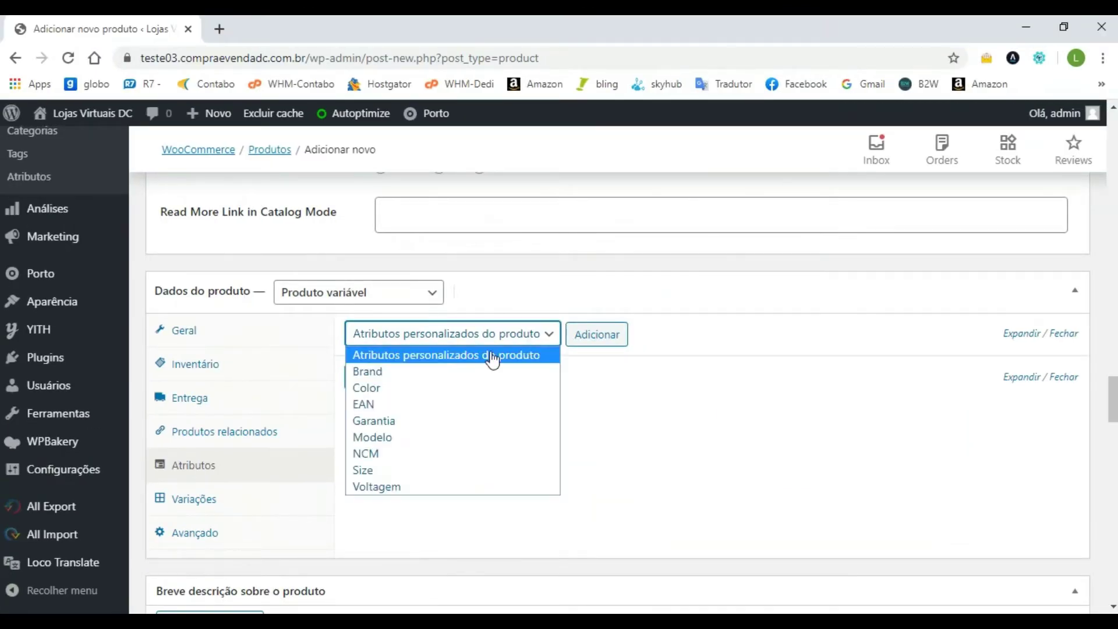
{"action": "left_click", "coordinate": [388, 389]}
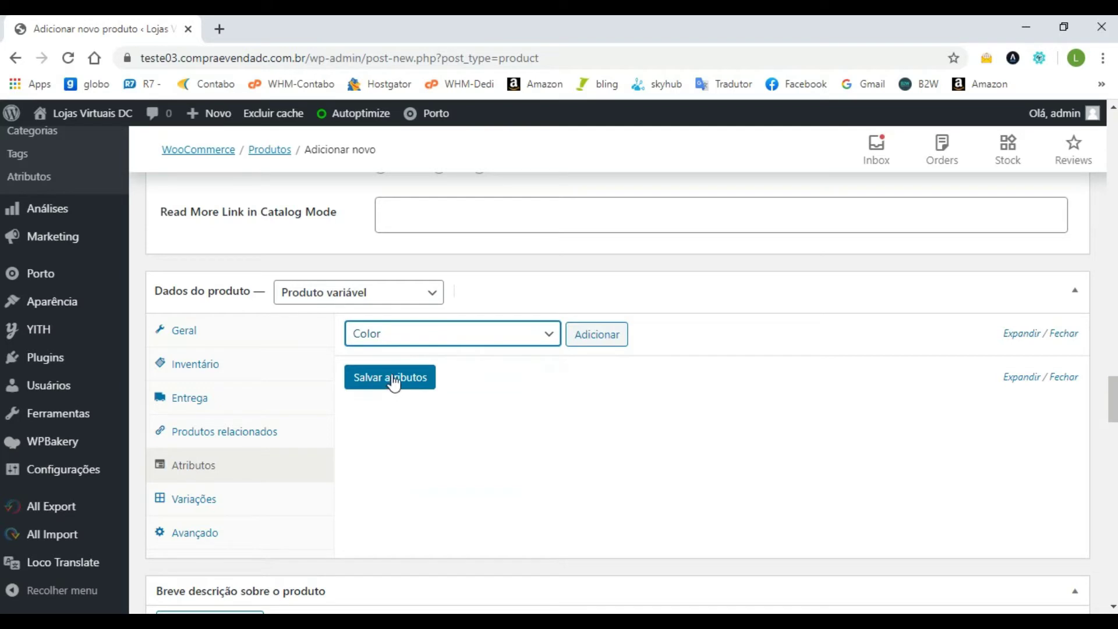
{"action": "left_click", "coordinate": [603, 341]}
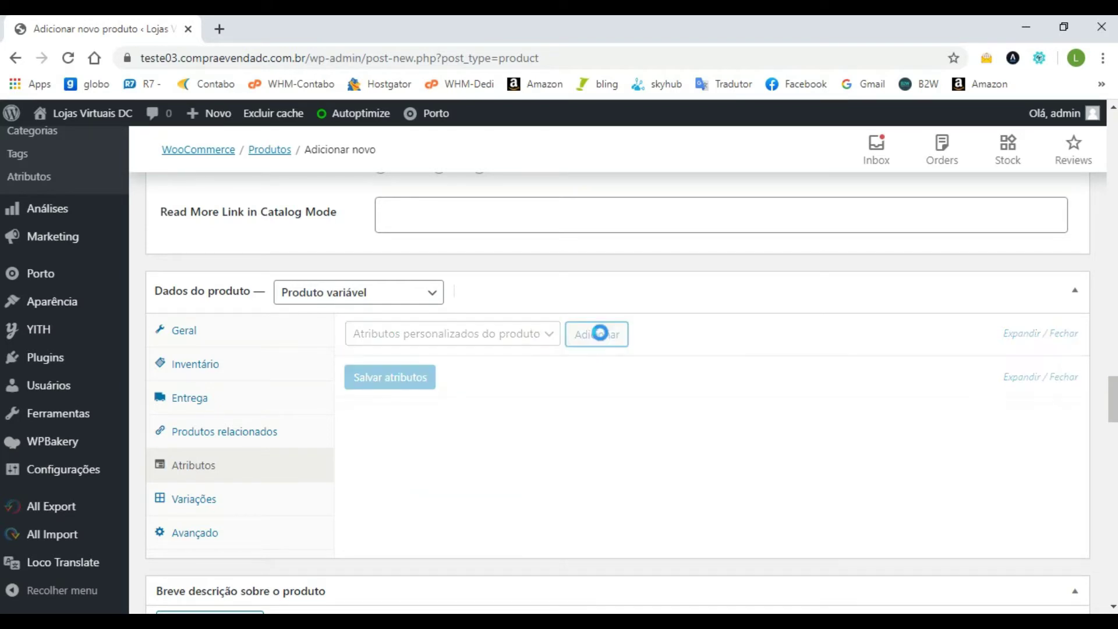
Select the existing terms Preto and vermelha as values of the Color attribute
{"action": "left_click", "coordinate": [623, 436]}
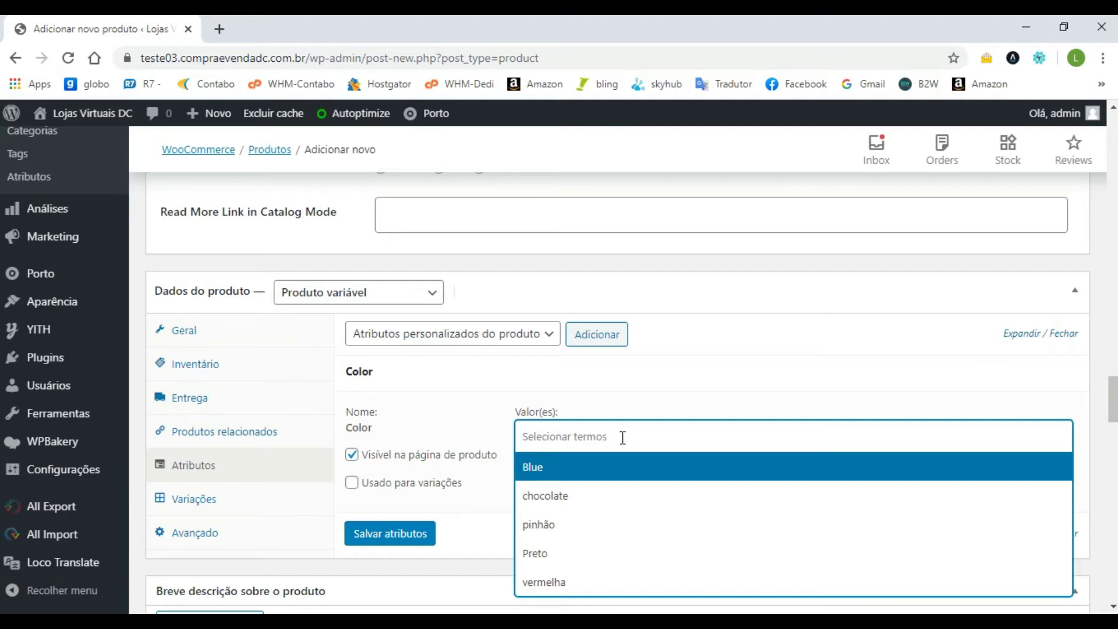
{"action": "left_click", "coordinate": [539, 554]}
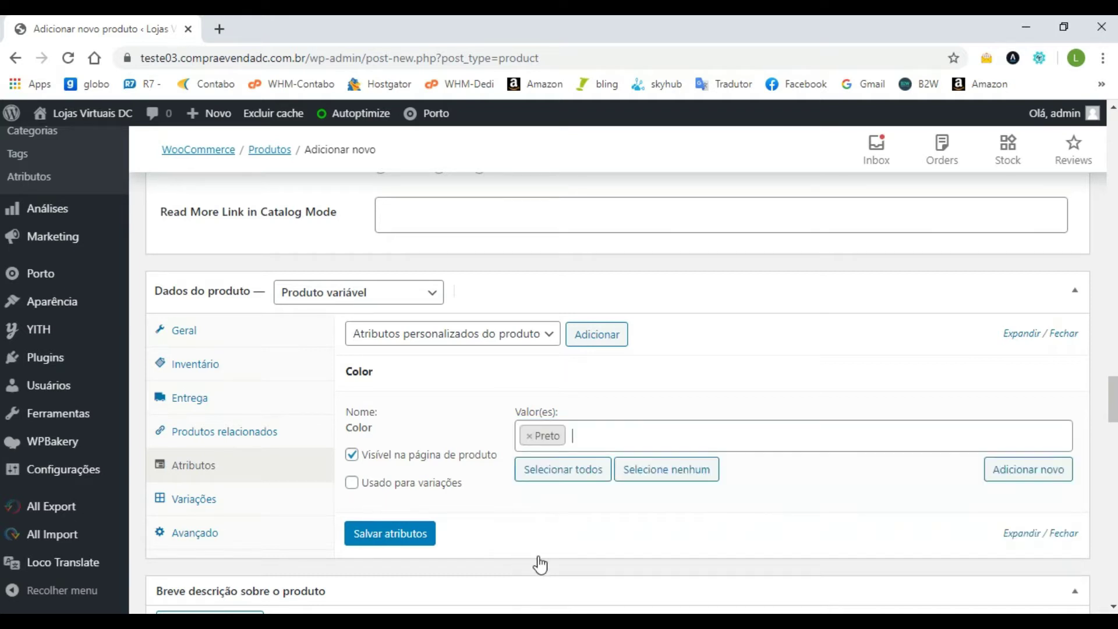
{"action": "left_click", "coordinate": [624, 438]}
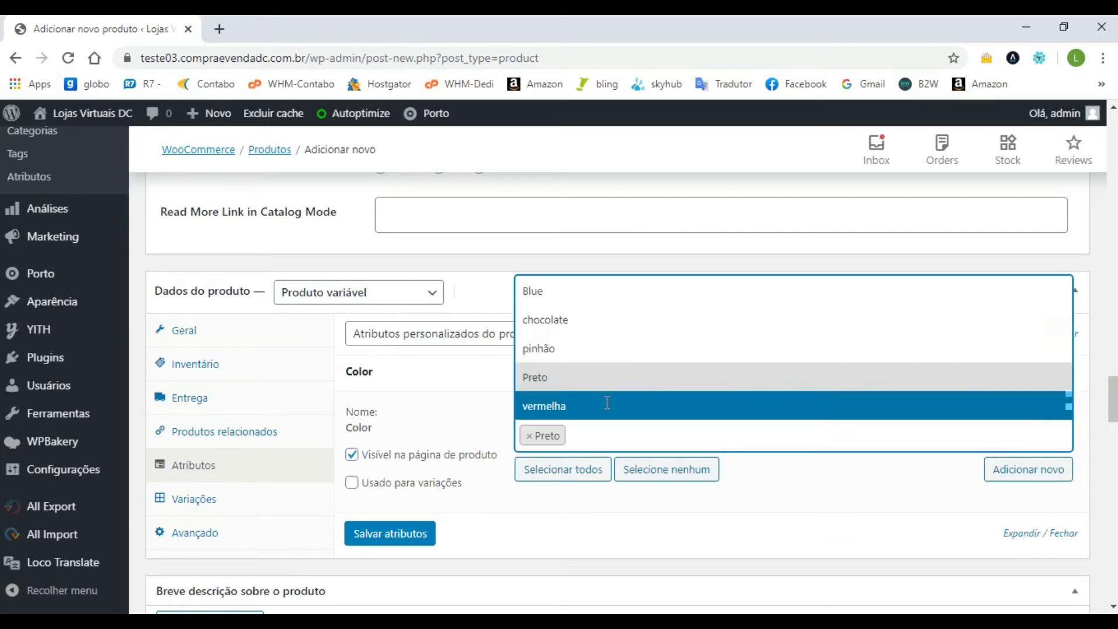
{"action": "left_click", "coordinate": [549, 407]}
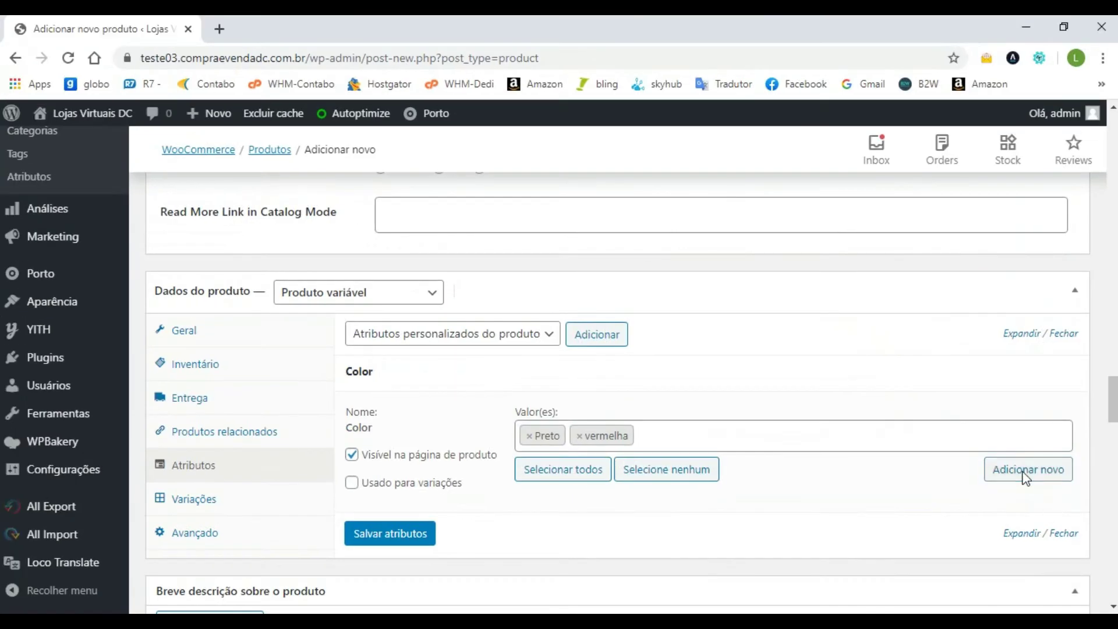
Create a new Color term named Azul and include it among the attribute's values
{"action": "left_click", "coordinate": [930, 303]}
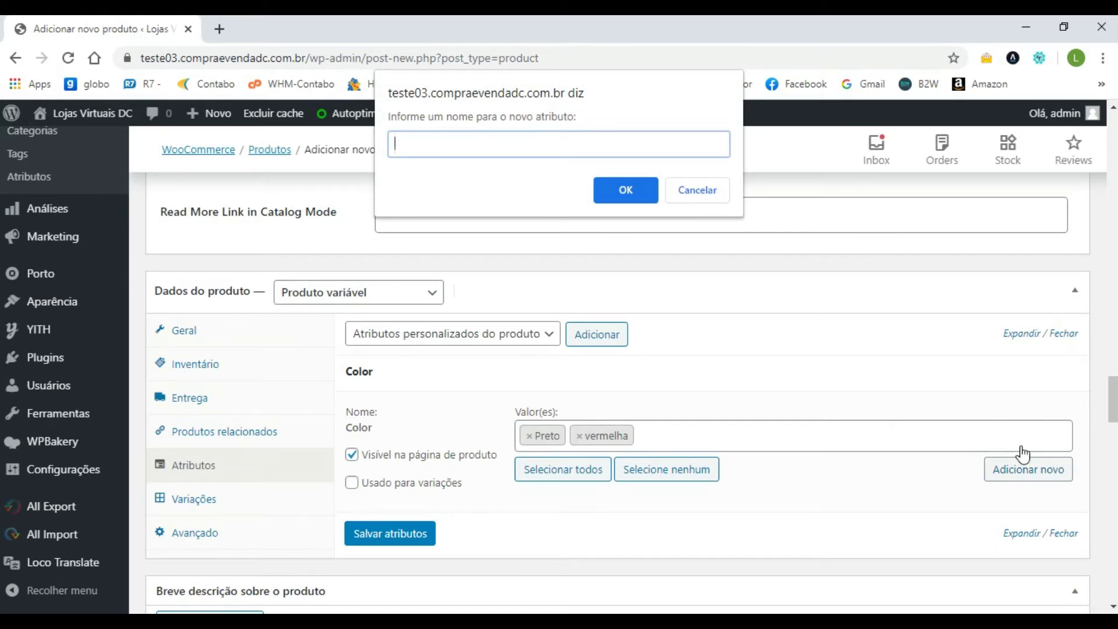
{"action": "type", "text": "Azul"}
{"action": "left_click", "coordinate": [624, 192]}
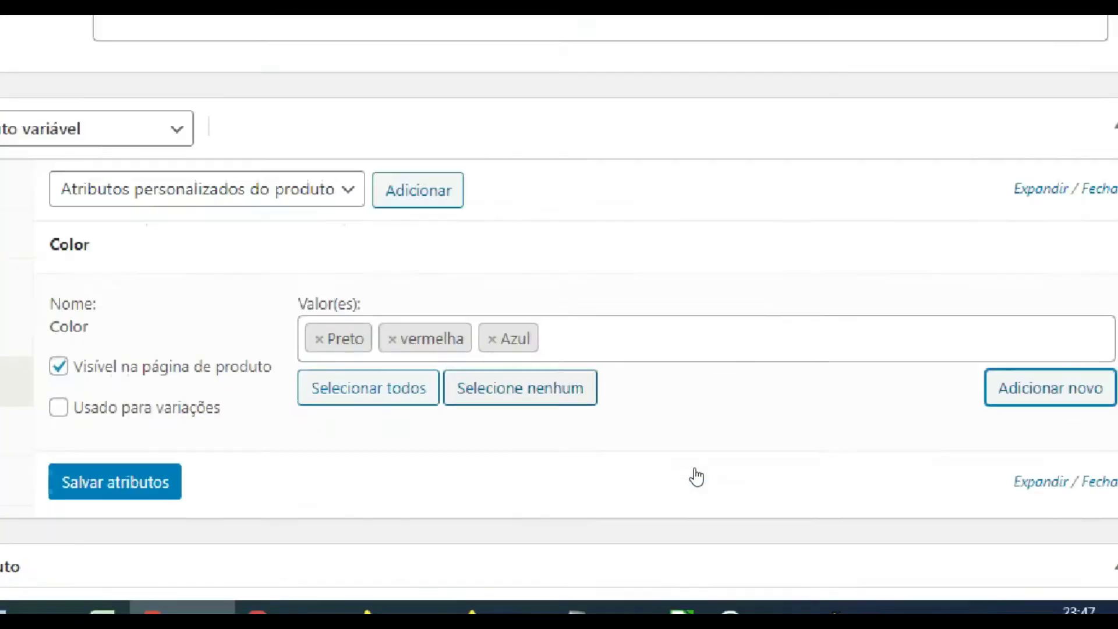
Enable Usado para variações for the Color attribute and save the attributes
{"action": "left_click_drag", "start_coordinate": [273, 304], "coordinate": [441, 369]}
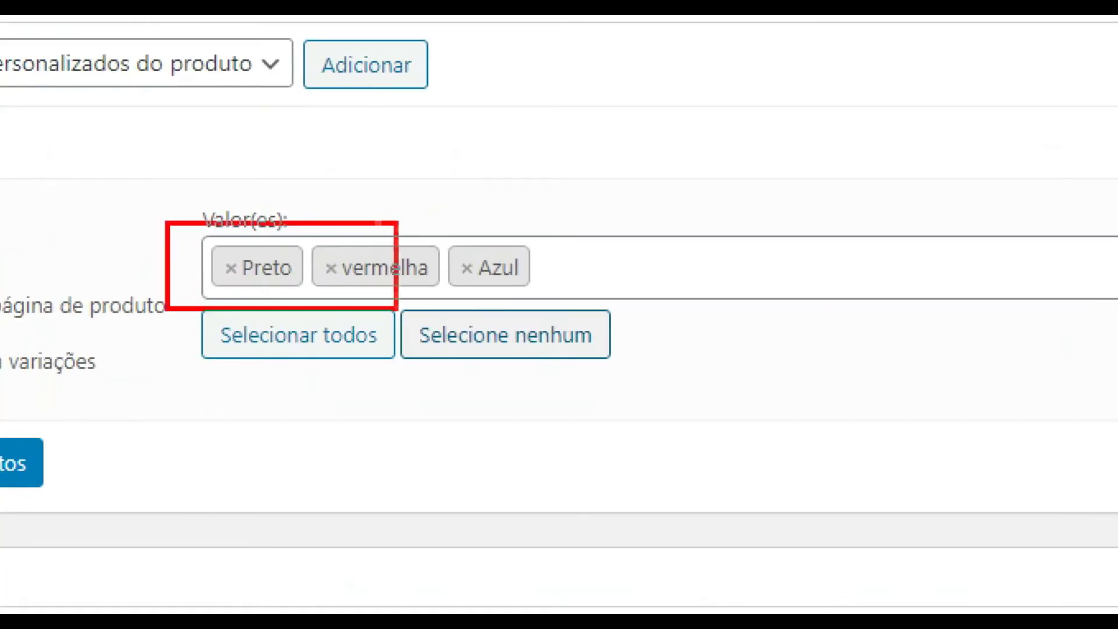
{"action": "left_click_drag", "start_coordinate": [397, 308], "coordinate": [557, 307]}
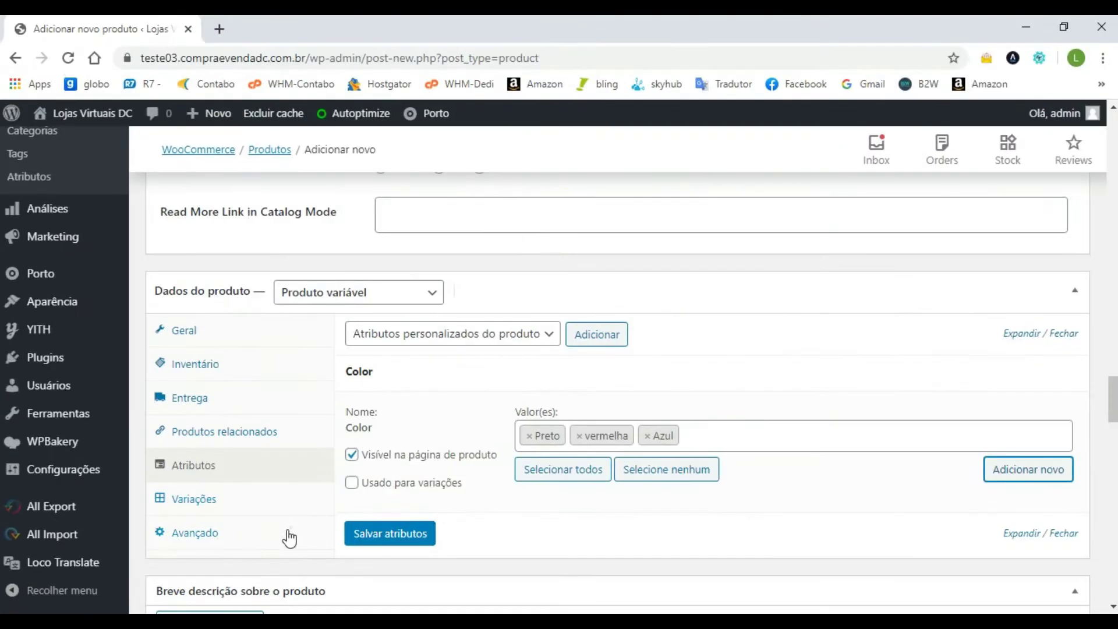
{"action": "left_click", "coordinate": [352, 483]}
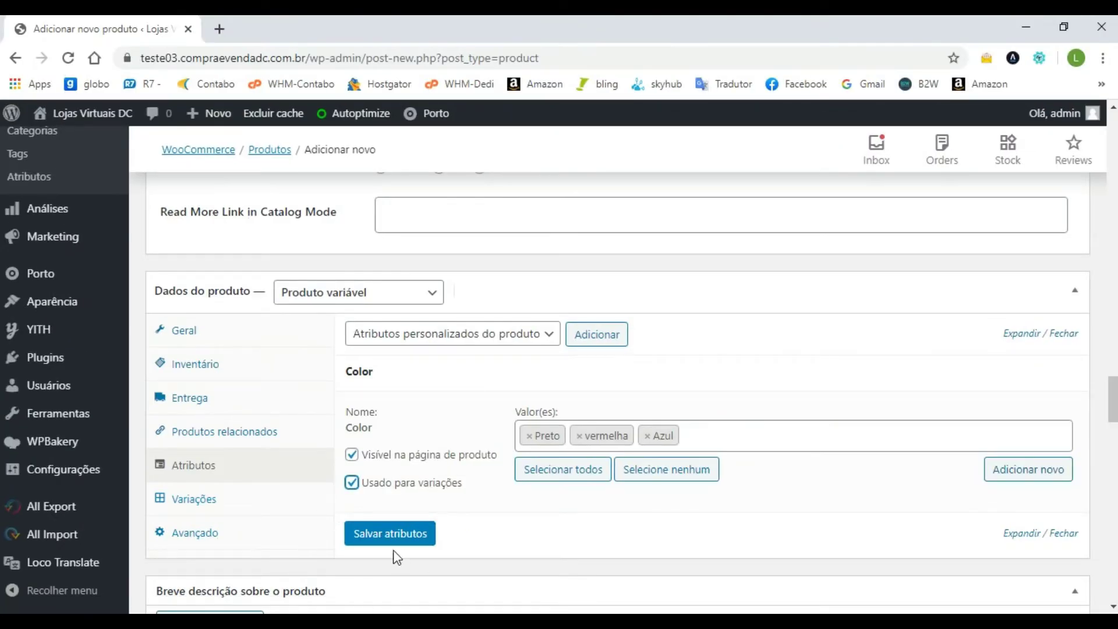
{"action": "left_click", "coordinate": [400, 533]}
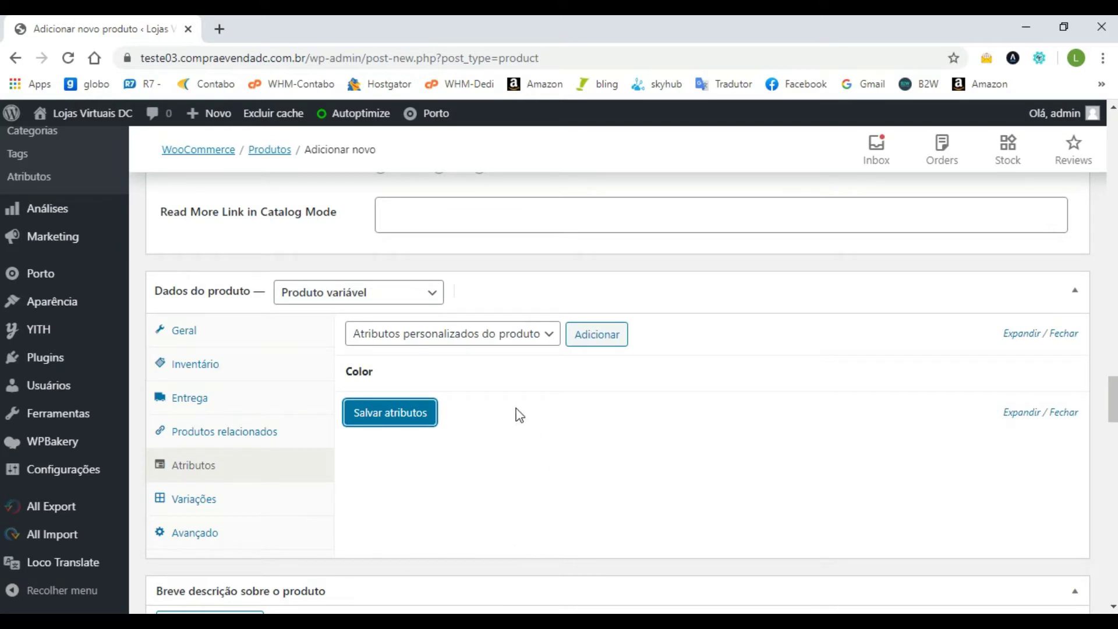
Add the Size attribute to the product's attributes
{"action": "left_click", "coordinate": [549, 334]}
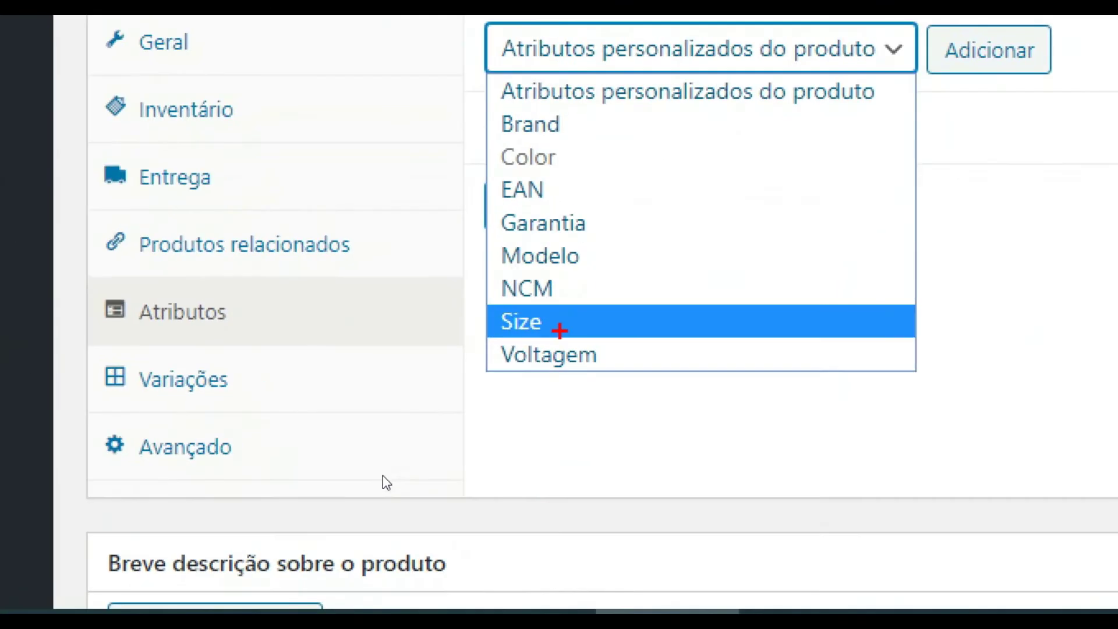
{"action": "mouse_move", "coordinate": [469, 294]}
{"action": "left_mouse_down"}
{"action": "mouse_move", "coordinate": [519, 343]}
{"action": "mouse_move", "coordinate": [591, 351]}
{"action": "left_mouse_up"}
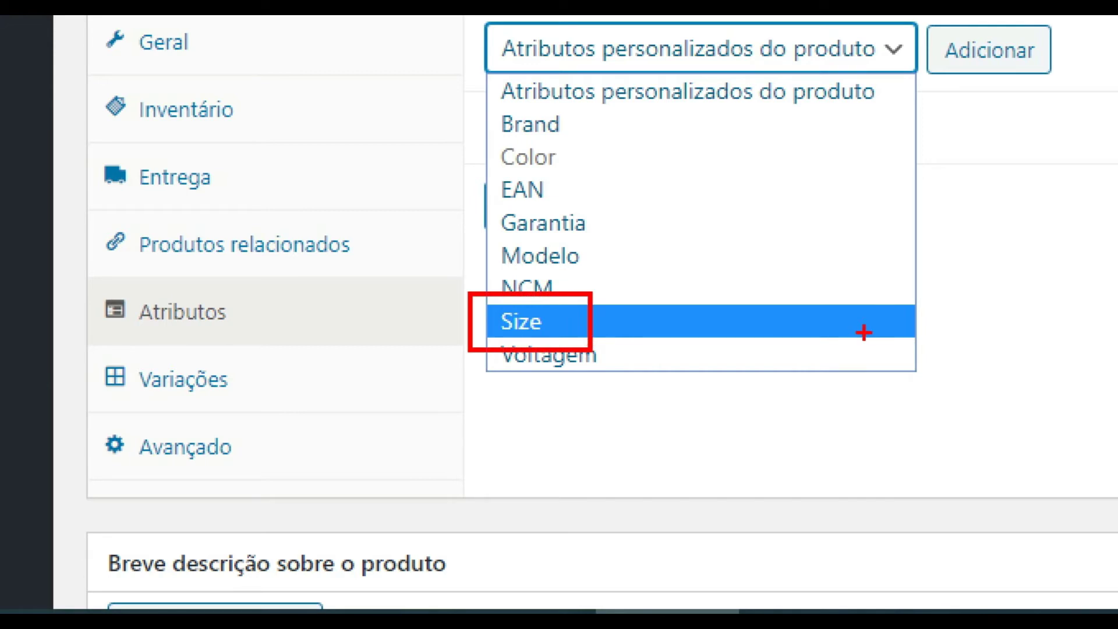
{"action": "key", "text": "Escape"}
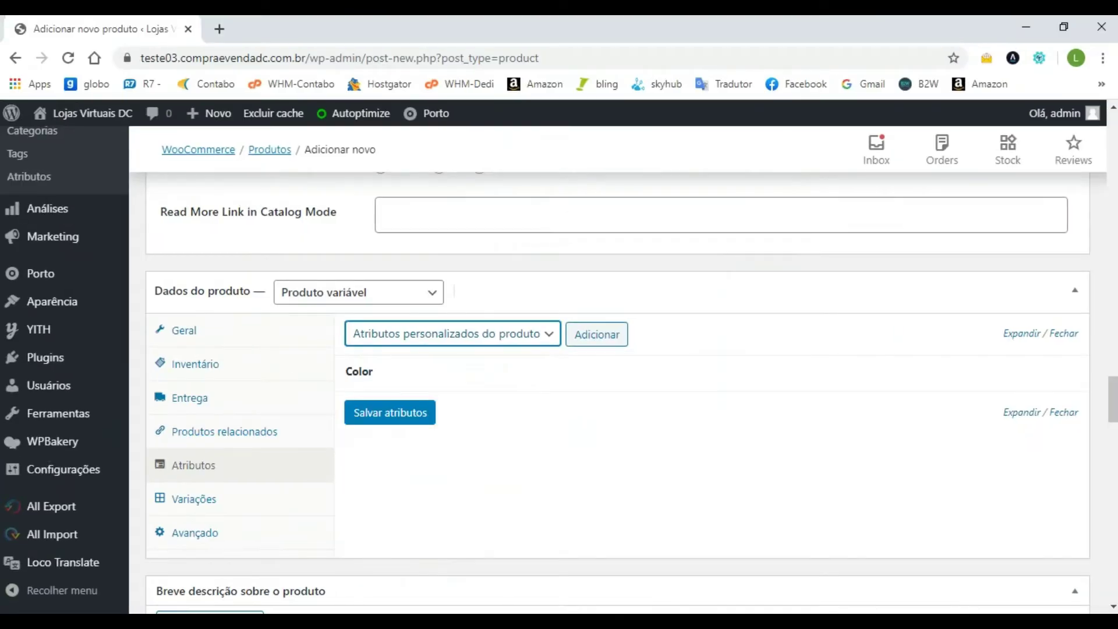
{"action": "left_click", "coordinate": [533, 348]}
{"action": "left_click", "coordinate": [379, 466]}
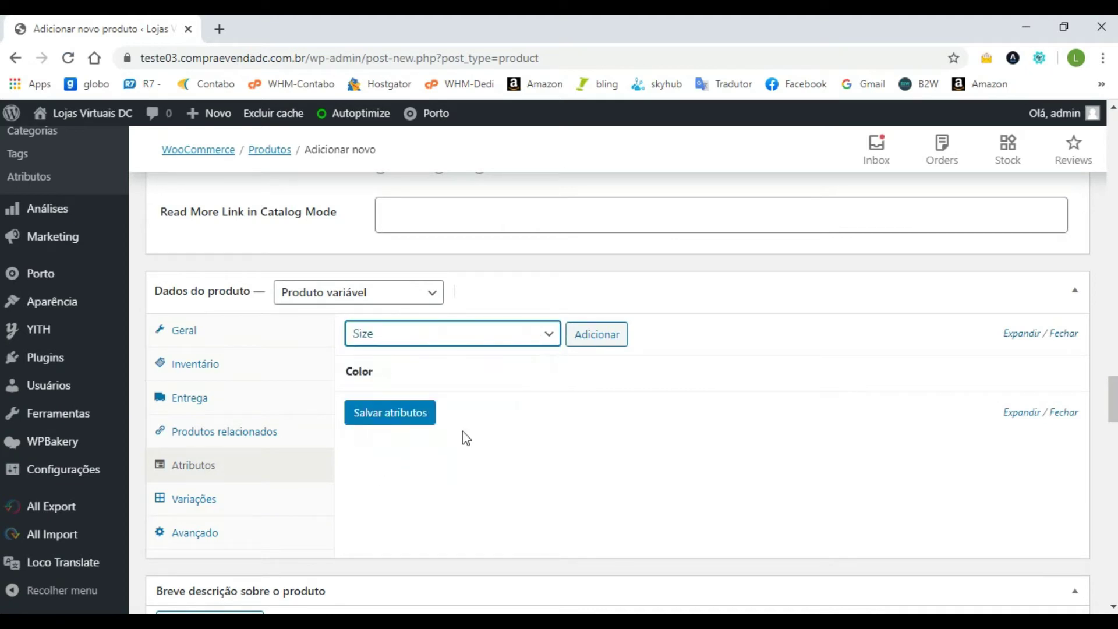
{"action": "left_click", "coordinate": [606, 341]}
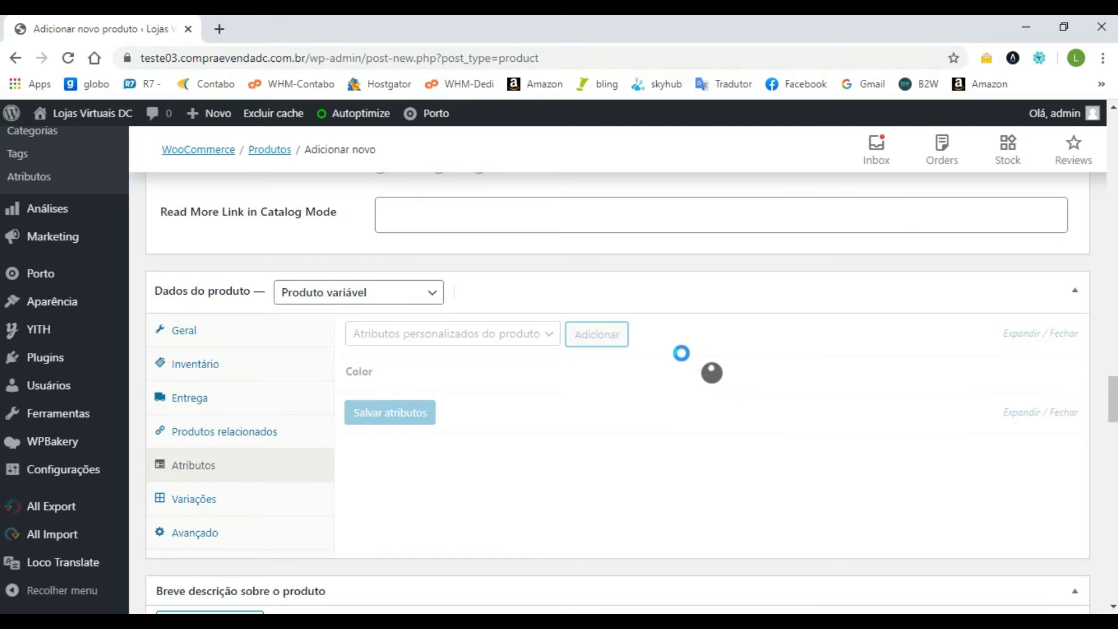
Select the existing term P as a value of the Size attribute
{"action": "left_click", "coordinate": [614, 468]}
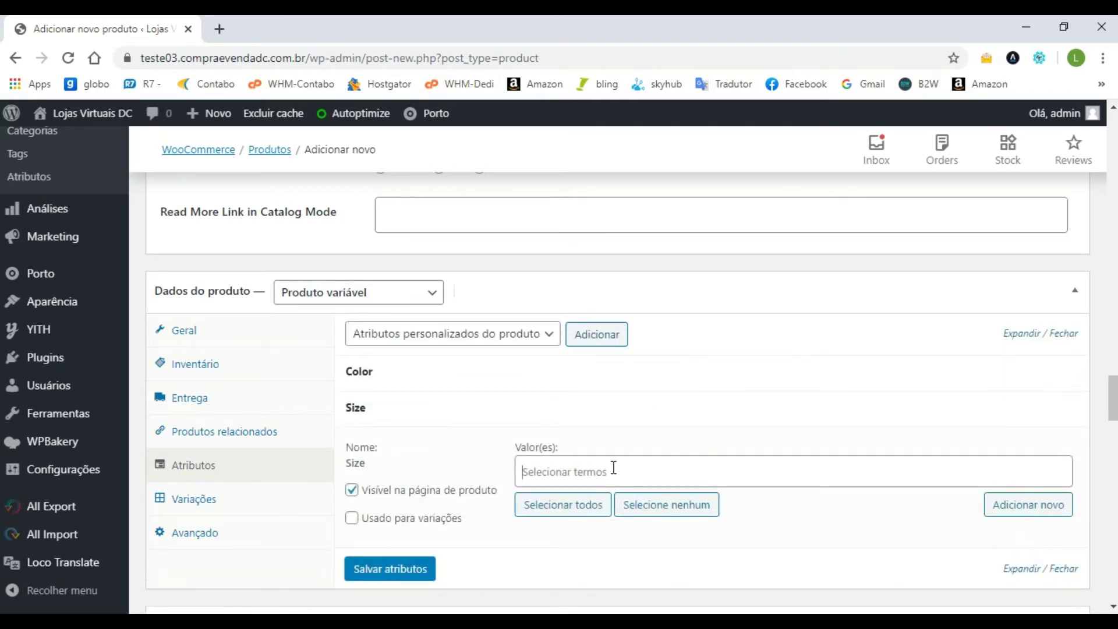
{"action": "left_click", "coordinate": [614, 468]}
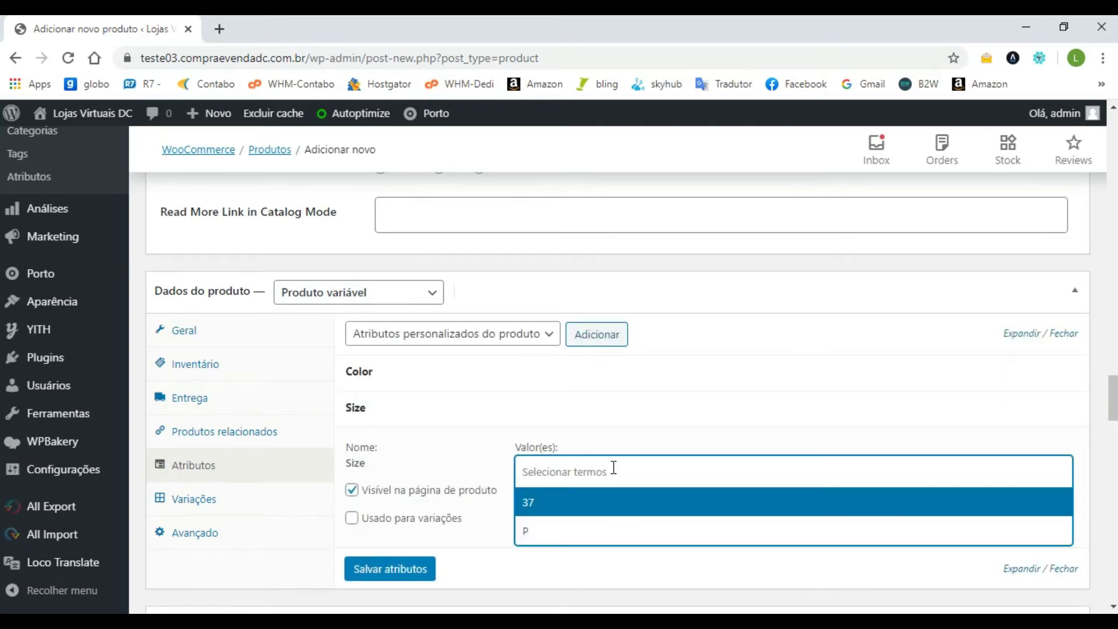
{"action": "left_click", "coordinate": [525, 539]}
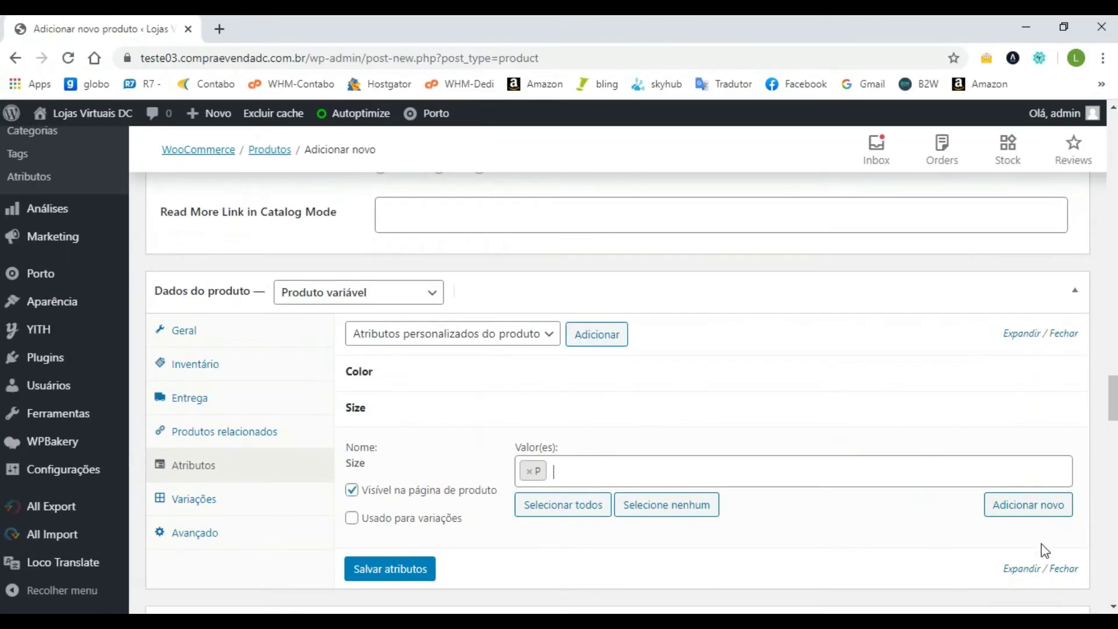
Create two new Size terms named M and G and include them among the attribute's values
{"action": "left_click", "coordinate": [1034, 510]}
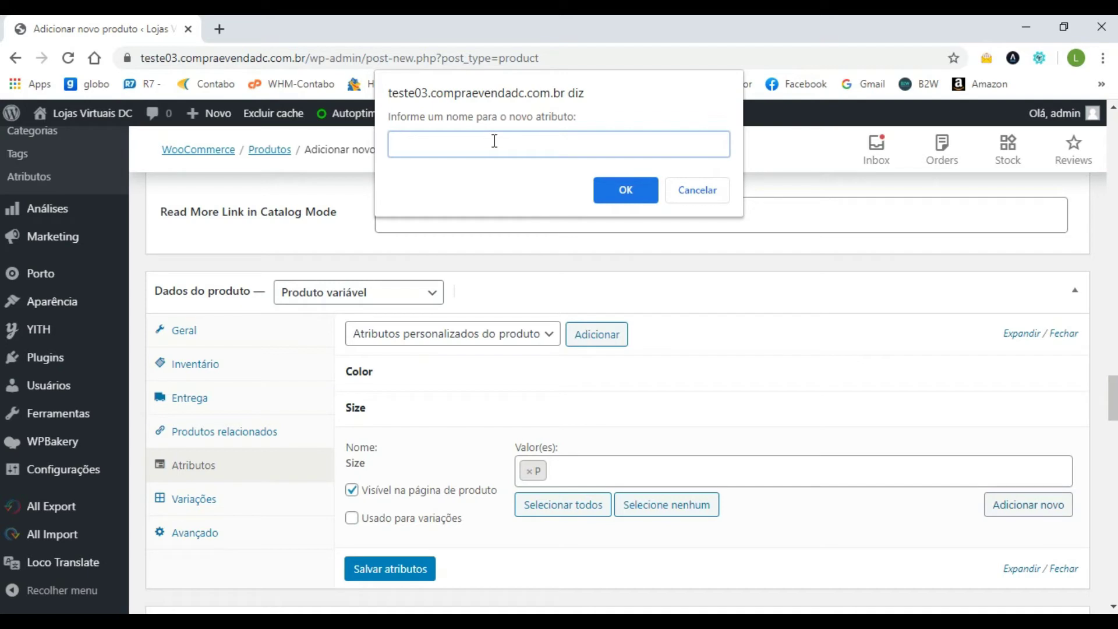
{"action": "type", "text": "M"}
{"action": "left_click", "coordinate": [612, 184]}
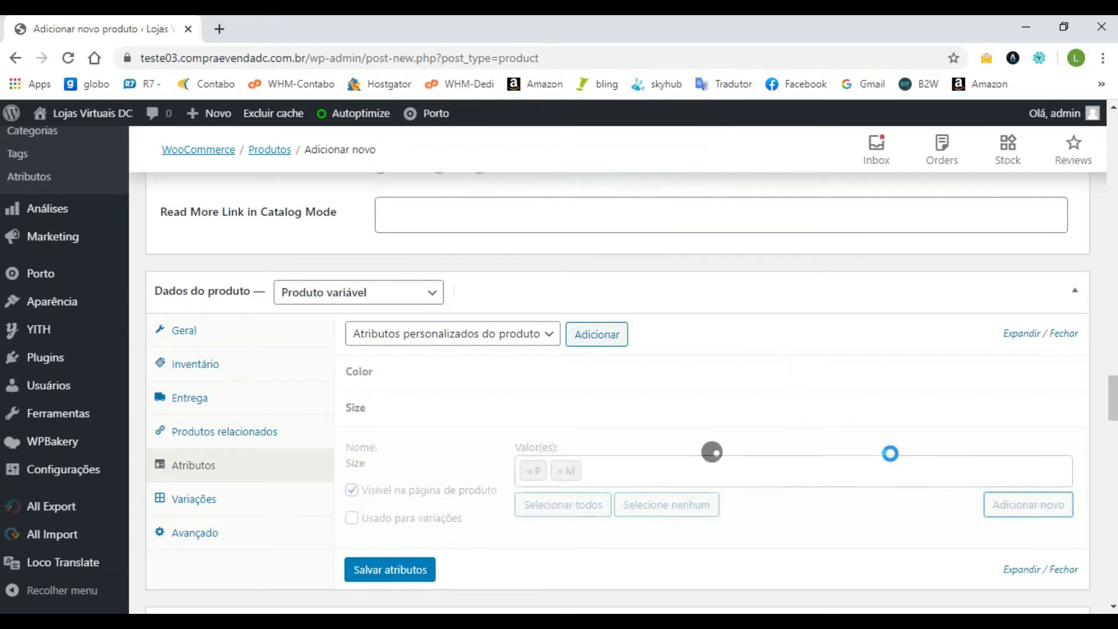
{"action": "left_click", "coordinate": [1008, 513]}
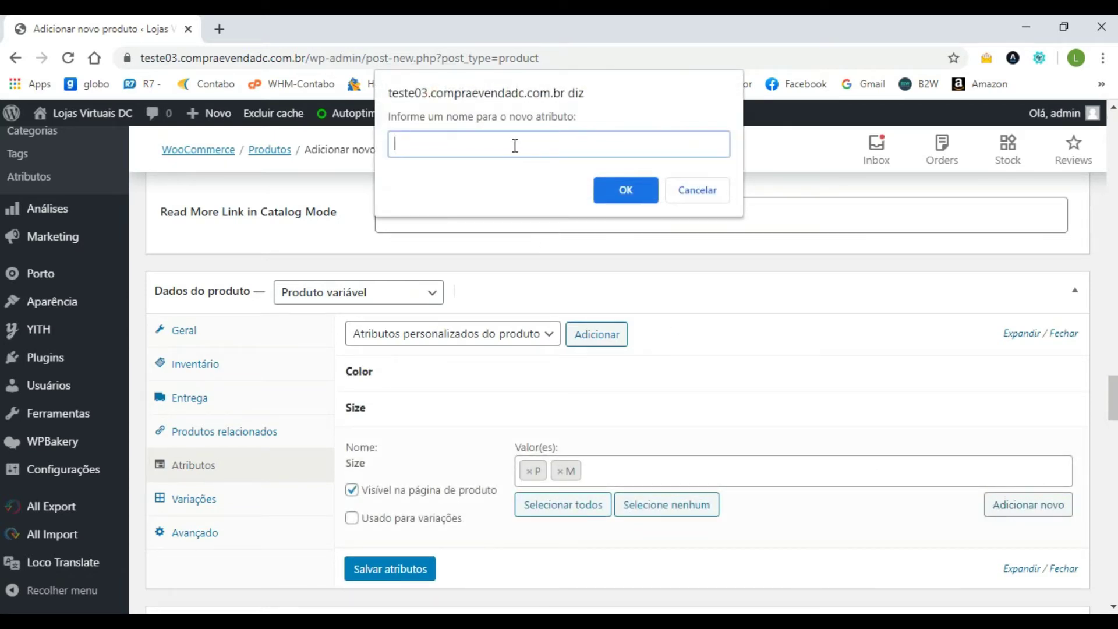
{"action": "type", "text": "G"}
{"action": "left_click", "coordinate": [626, 190]}
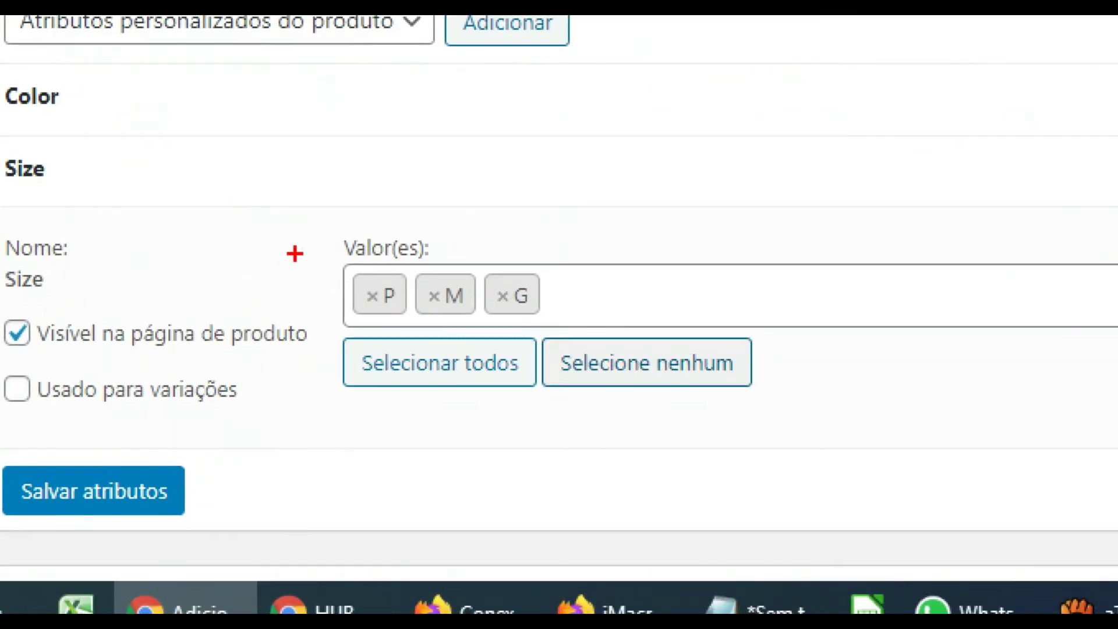
Enable Usado para variações for the Size attribute and save the attributes
{"action": "left_click_drag", "start_coordinate": [295, 254], "coordinate": [589, 332]}
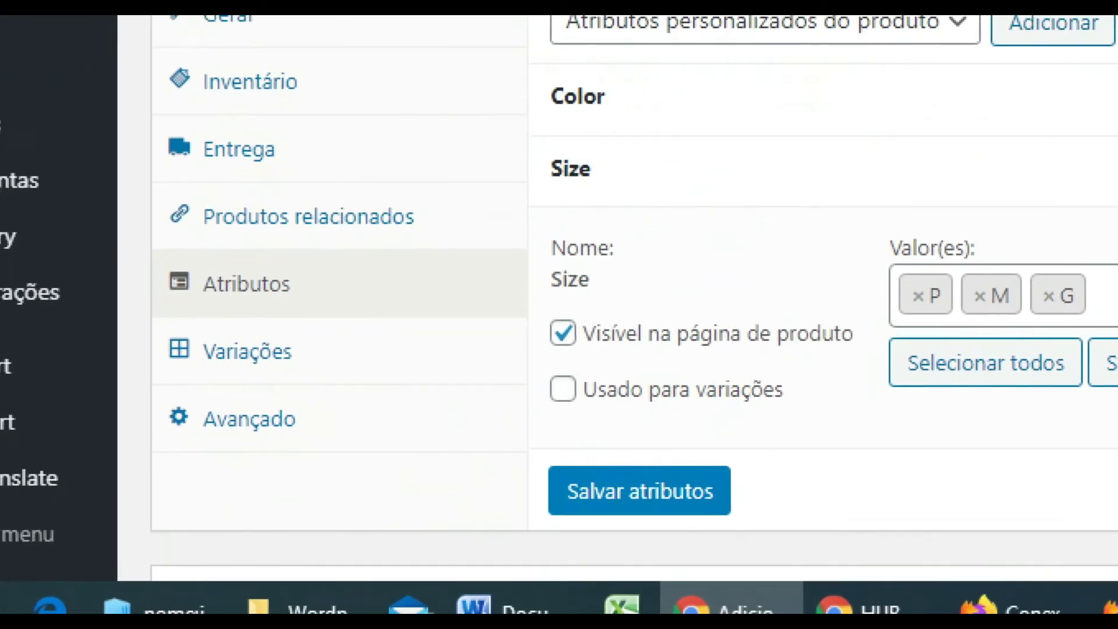
{"action": "mouse_move", "coordinate": [535, 364]}
{"action": "left_mouse_down"}
{"action": "mouse_move", "coordinate": [600, 429]}
{"action": "mouse_move", "coordinate": [779, 437]}
{"action": "left_mouse_up"}
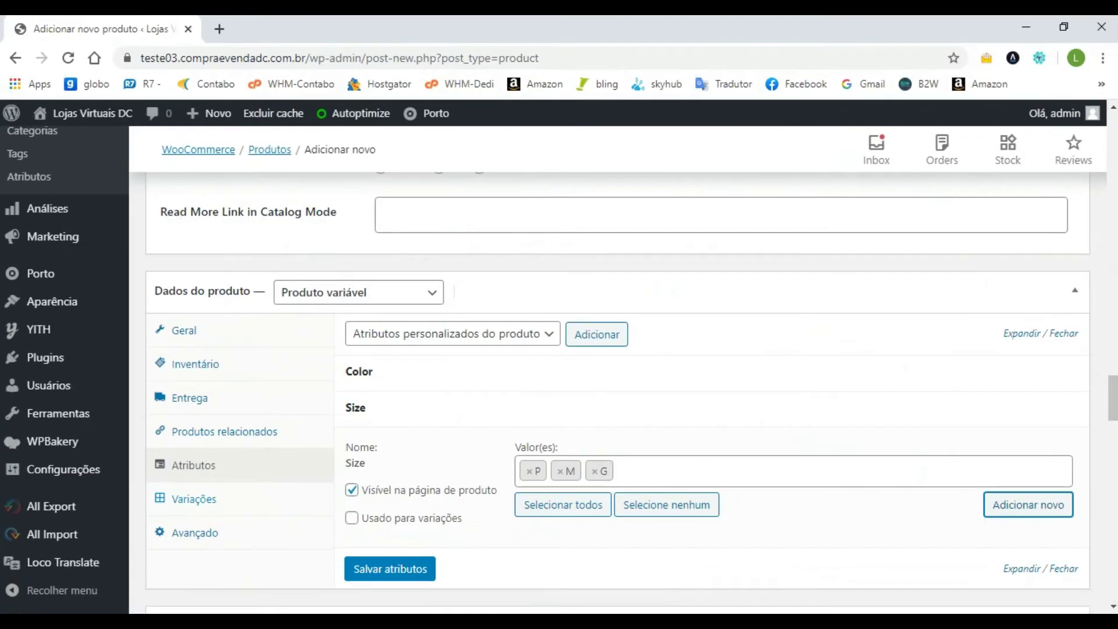
{"action": "left_click", "coordinate": [352, 518]}
{"action": "left_click", "coordinate": [390, 571]}
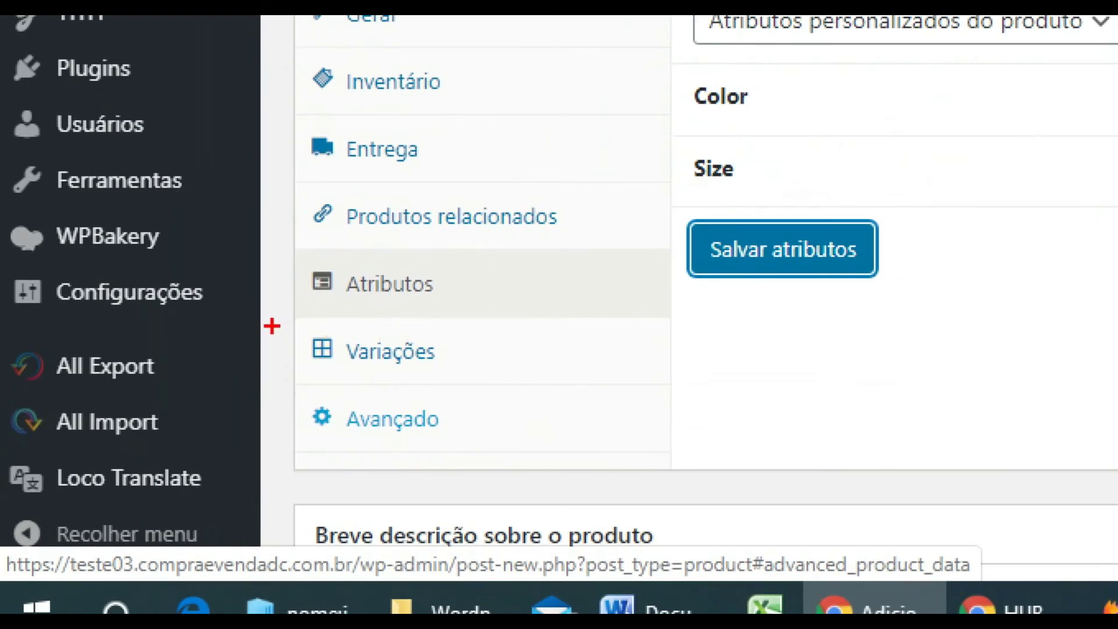
Generate the product's variations with the option Criar variações para todos os atributos and accept the notice
{"action": "mouse_move", "coordinate": [297, 317]}
{"action": "left_mouse_down"}
{"action": "mouse_move", "coordinate": [322, 375]}
{"action": "mouse_move", "coordinate": [464, 398]}
{"action": "left_mouse_up"}
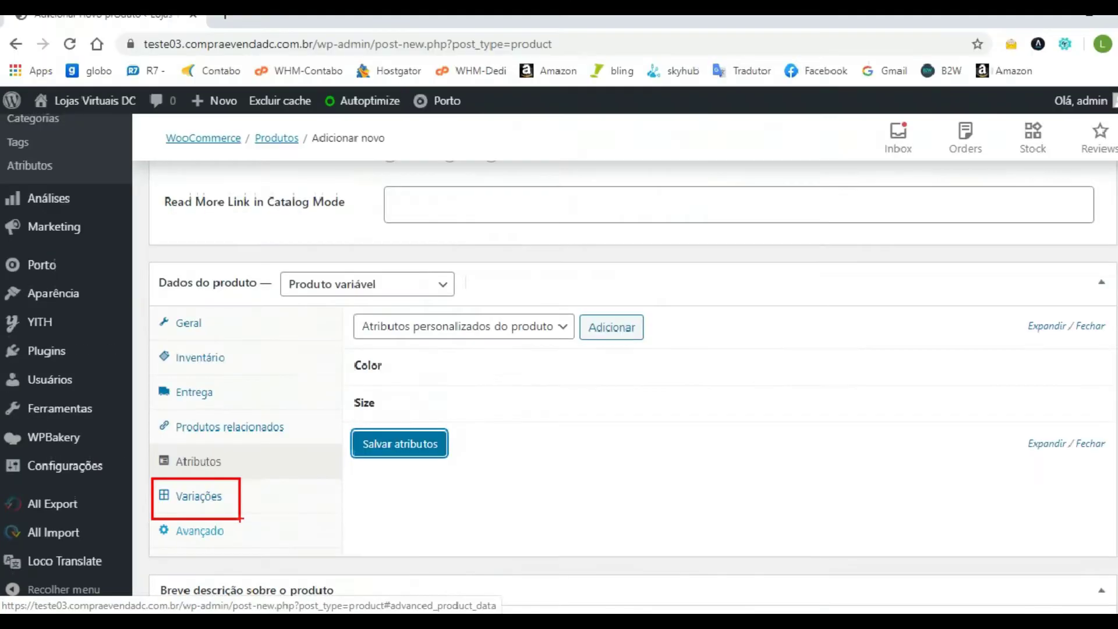
{"action": "left_click", "coordinate": [390, 351]}
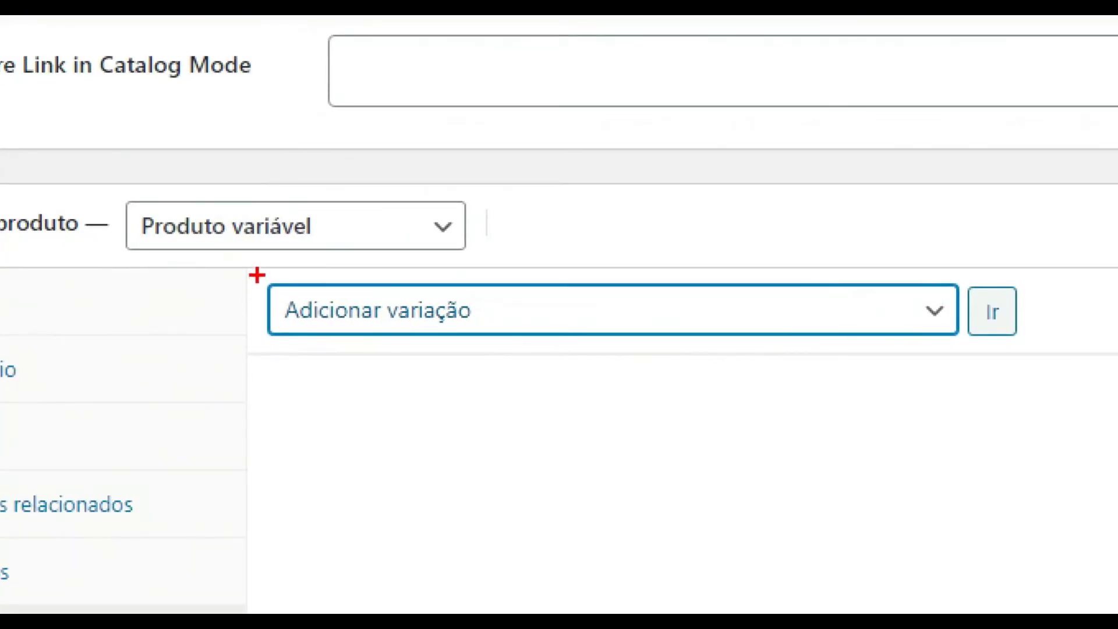
{"action": "left_click_drag", "start_coordinate": [260, 278], "coordinate": [520, 344]}
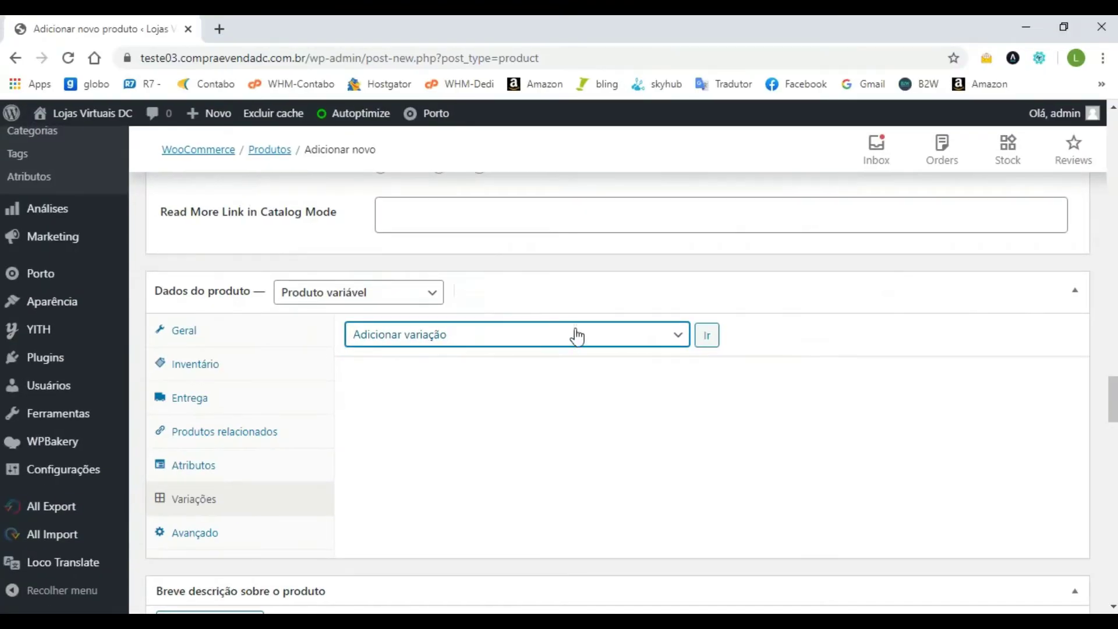
{"action": "left_click", "coordinate": [689, 334]}
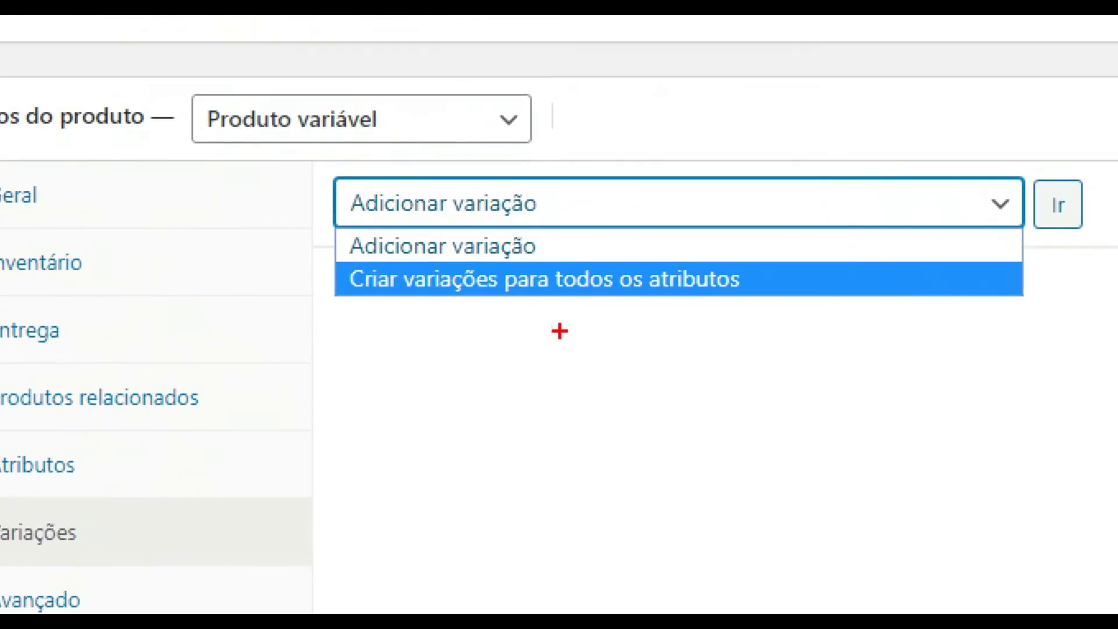
{"action": "mouse_move", "coordinate": [310, 257]}
{"action": "left_mouse_down"}
{"action": "mouse_move", "coordinate": [488, 310]}
{"action": "mouse_move", "coordinate": [781, 314]}
{"action": "left_mouse_up"}
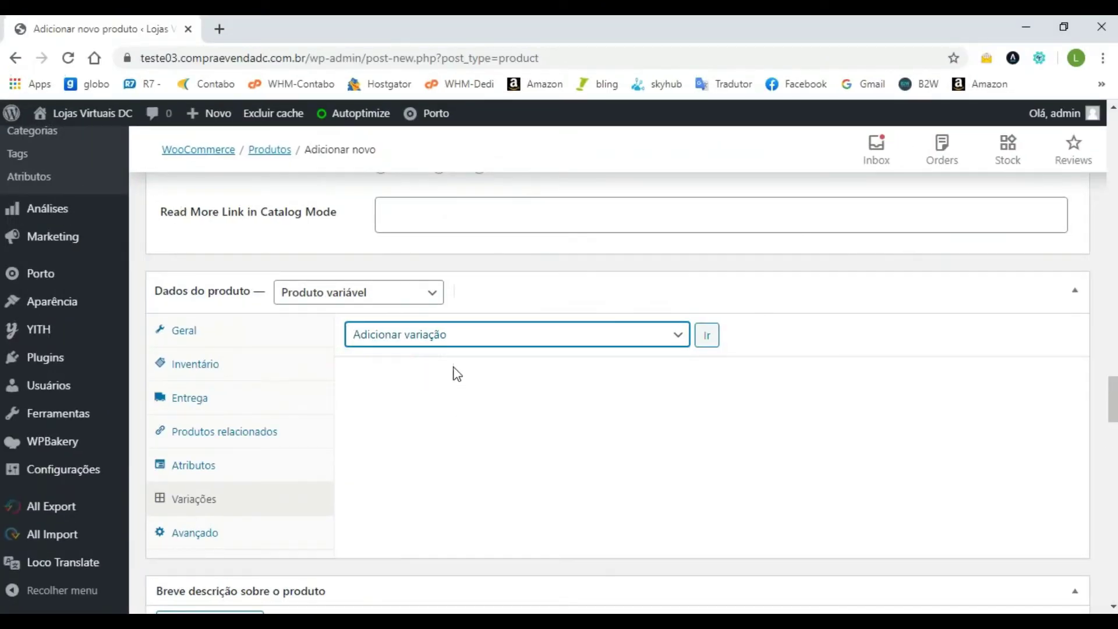
{"action": "left_click", "coordinate": [456, 338]}
{"action": "left_click", "coordinate": [444, 375]}
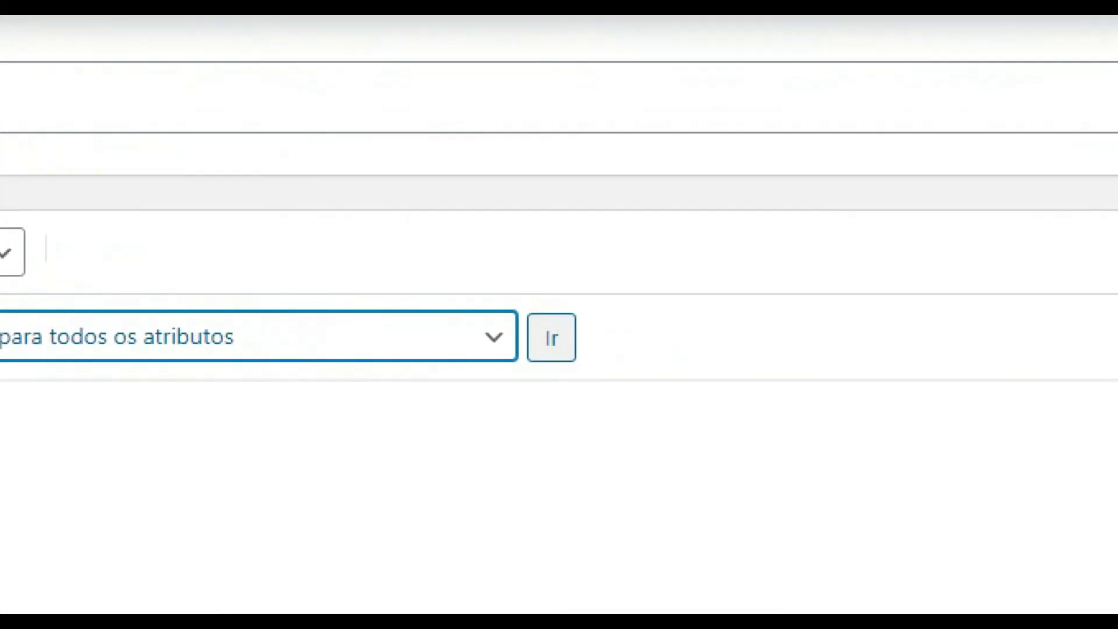
{"action": "left_click", "coordinate": [708, 335]}
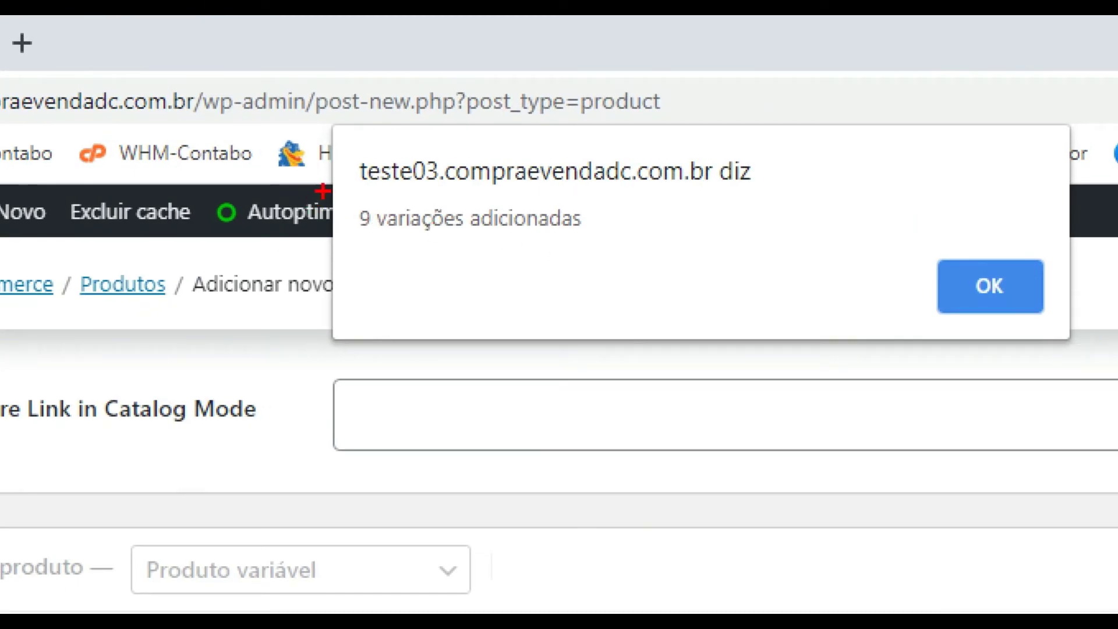
{"action": "mouse_move", "coordinate": [323, 192]}
{"action": "left_mouse_down"}
{"action": "mouse_move", "coordinate": [351, 227]}
{"action": "mouse_move", "coordinate": [613, 257]}
{"action": "left_mouse_up"}
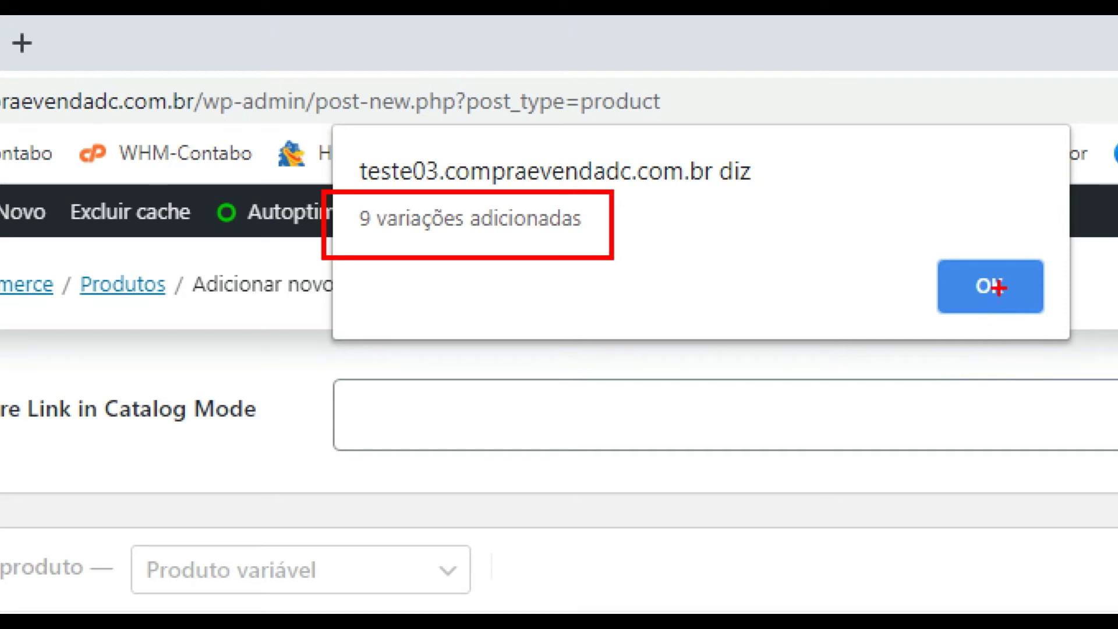
{"action": "left_click", "coordinate": [997, 287]}
Expand the Azul / G variation and set its REF to dop9999-01
{"action": "scroll", "coordinate": [673, 392], "scroll_direction": "down", "scroll_amount": 3}
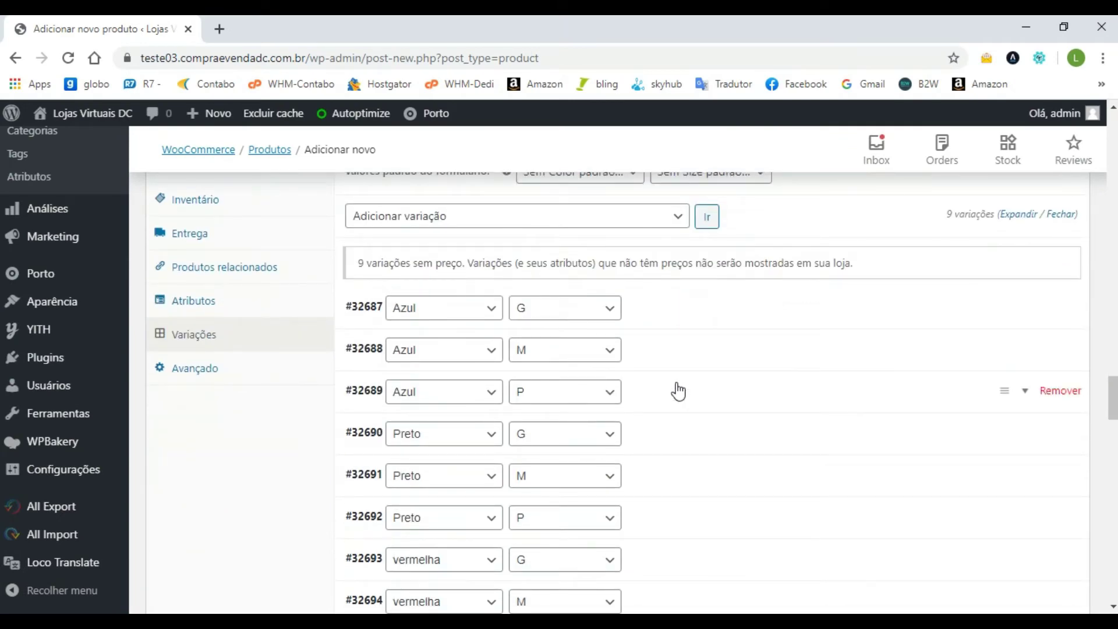
{"action": "scroll", "coordinate": [676, 392], "scroll_direction": "down", "scroll_amount": 2}
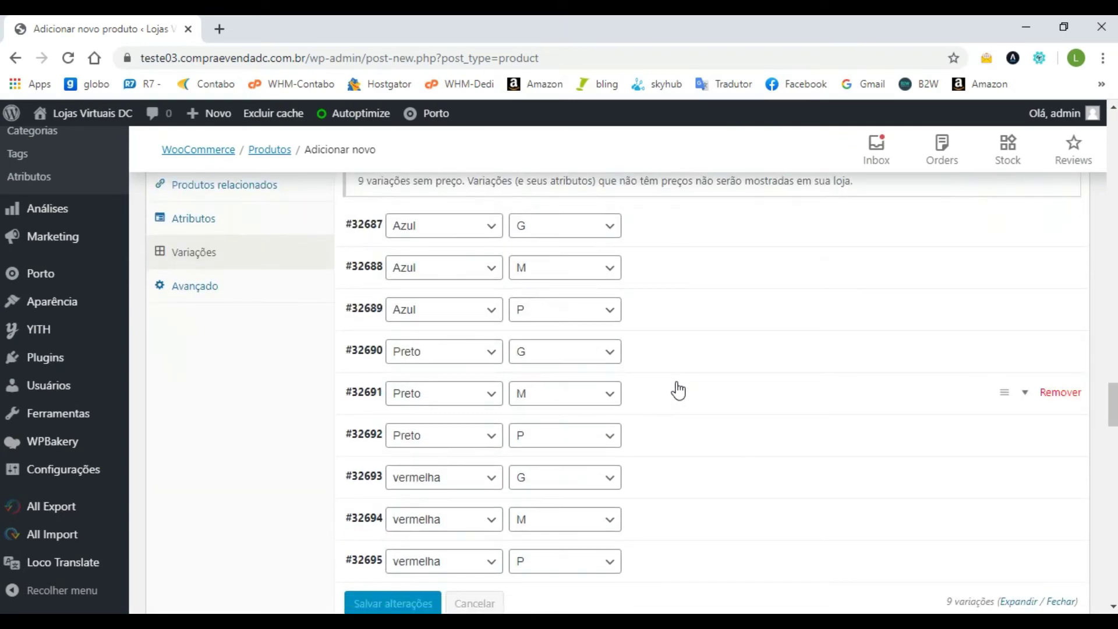
{"action": "scroll", "coordinate": [854, 439], "scroll_direction": "up", "scroll_amount": 4}
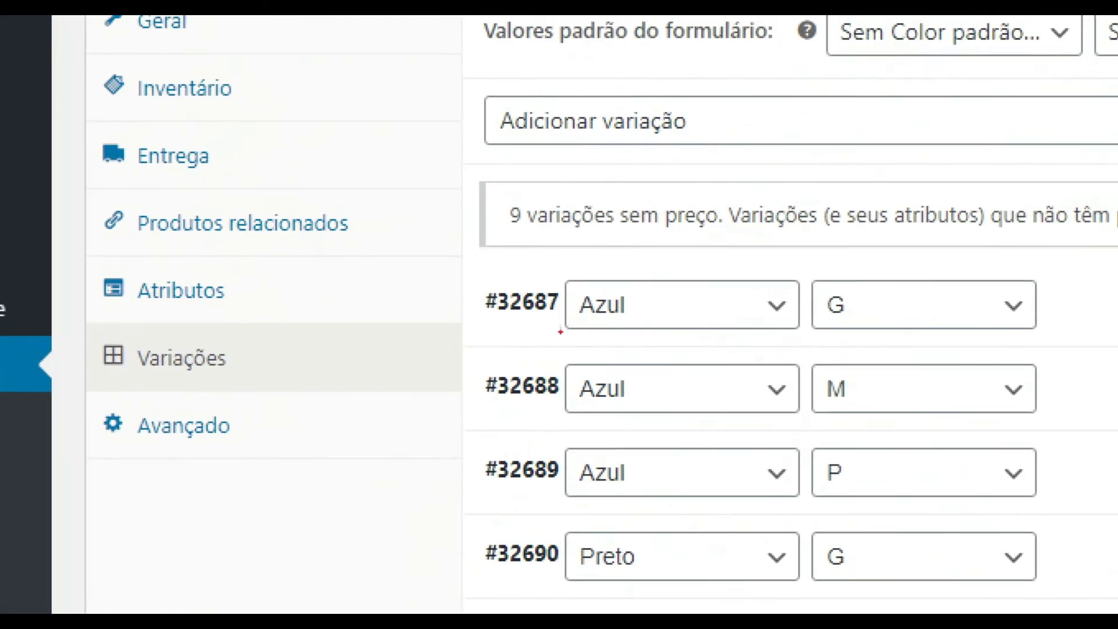
{"action": "mouse_move", "coordinate": [452, 264]}
{"action": "left_mouse_down"}
{"action": "mouse_move", "coordinate": [615, 330]}
{"action": "mouse_move", "coordinate": [1068, 350]}
{"action": "left_mouse_up"}
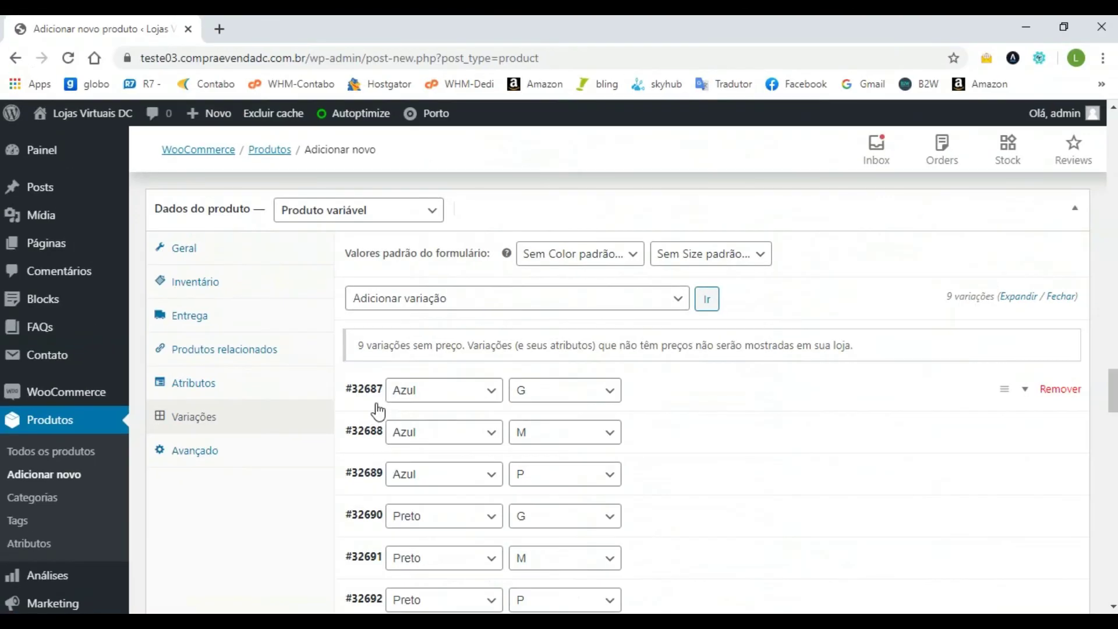
{"action": "left_click", "coordinate": [528, 314]}
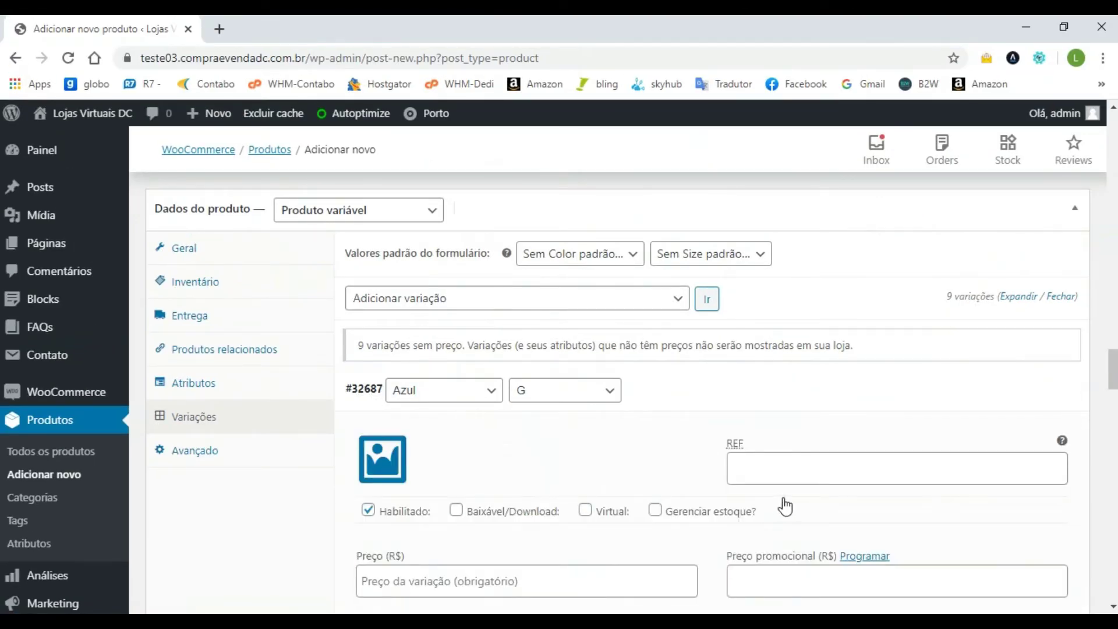
{"action": "left_click", "coordinate": [769, 460]}
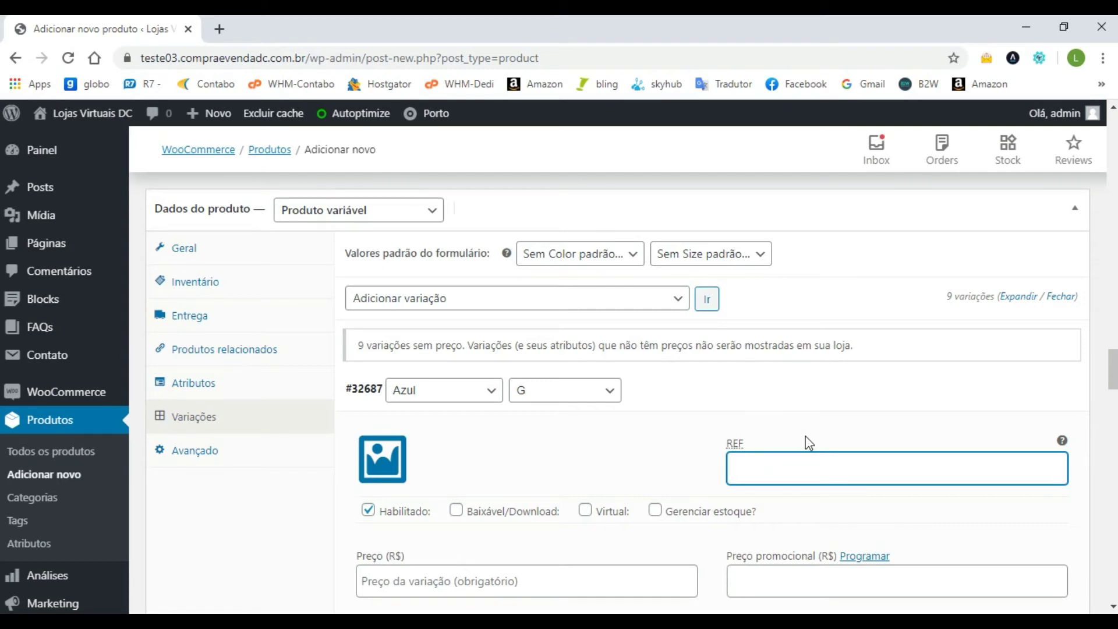
{"action": "type", "text": "dop9999-01"}
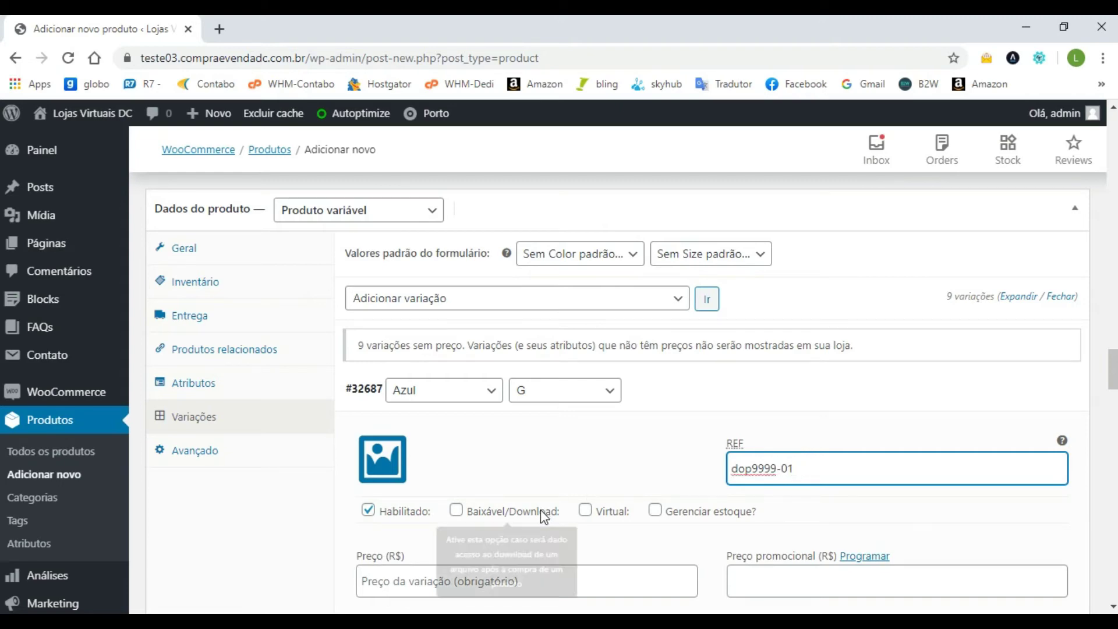
Set the Azul / G variation's price to R$ 99 and its weight to 0.400 kg
{"action": "scroll", "coordinate": [559, 512], "scroll_direction": "down", "scroll_amount": 3}
{"action": "left_click", "coordinate": [514, 419]}
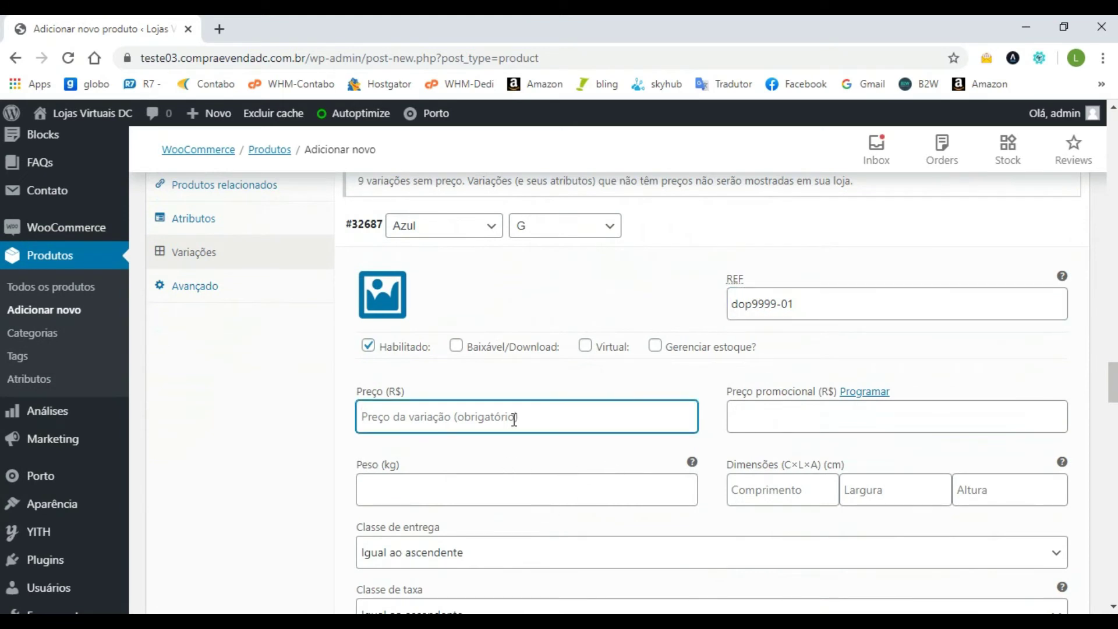
{"action": "type", "text": "99"}
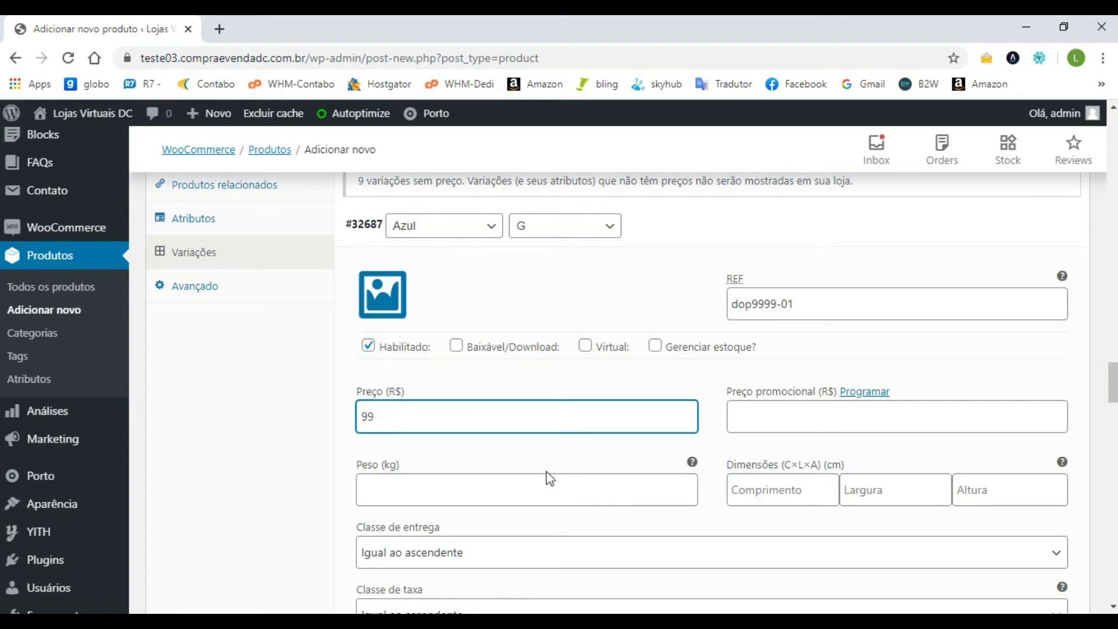
{"action": "left_click", "coordinate": [546, 492]}
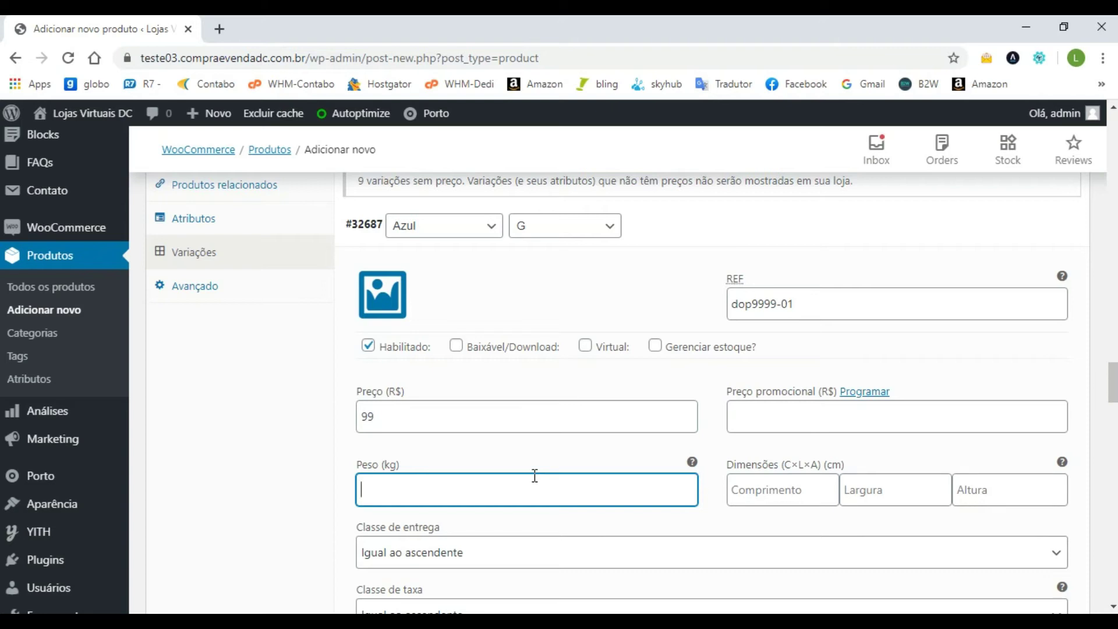
{"action": "type", "text": "0.45"}
{"action": "key", "text": "BackSpace"}
{"action": "type", "text": "00"}
Set the Azul / G variation's dimensions to 25 × 20 × 10 cm (length, width, height)
{"action": "left_click", "coordinate": [767, 488]}
{"action": "type", "text": "25"}
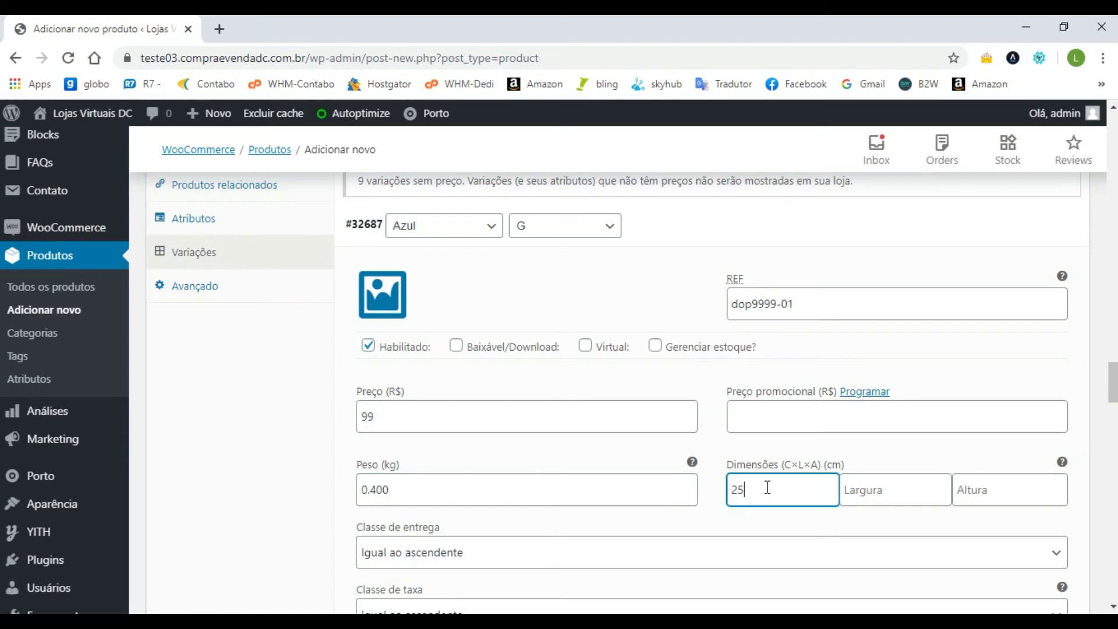
{"action": "key", "text": "Tab"}
{"action": "type", "text": "20"}
{"action": "key", "text": "Tab"}
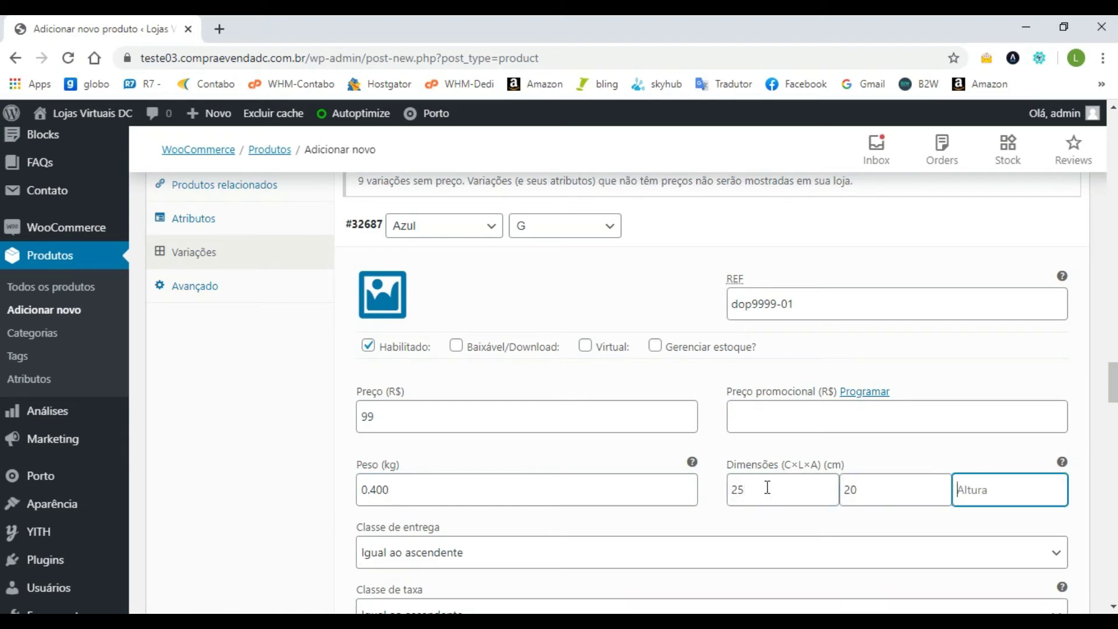
{"action": "type", "text": "10"}
Expand the Azul / M variation to fill in its details, starting with its REF
{"action": "scroll", "coordinate": [659, 437], "scroll_direction": "down", "scroll_amount": 3}
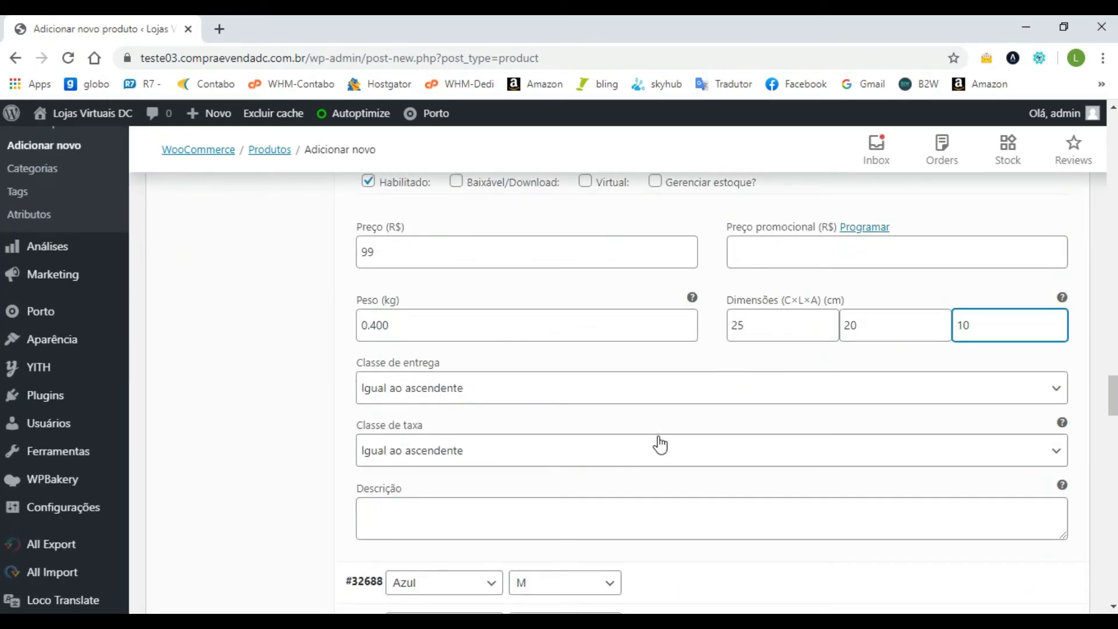
{"action": "scroll", "coordinate": [658, 444], "scroll_direction": "down", "scroll_amount": 3}
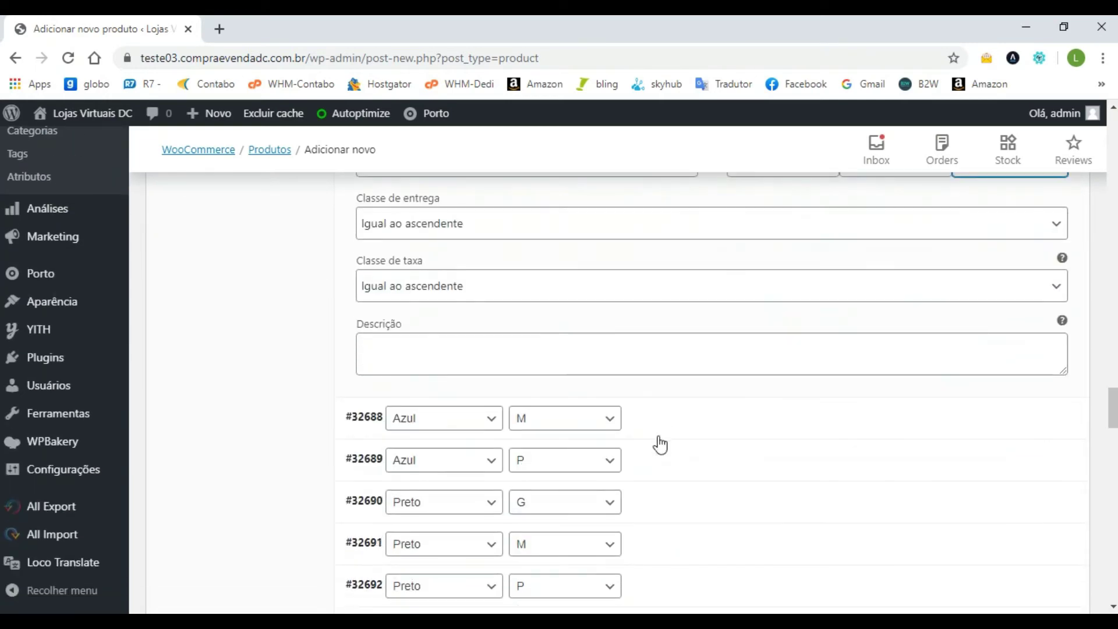
{"action": "left_click", "coordinate": [365, 427]}
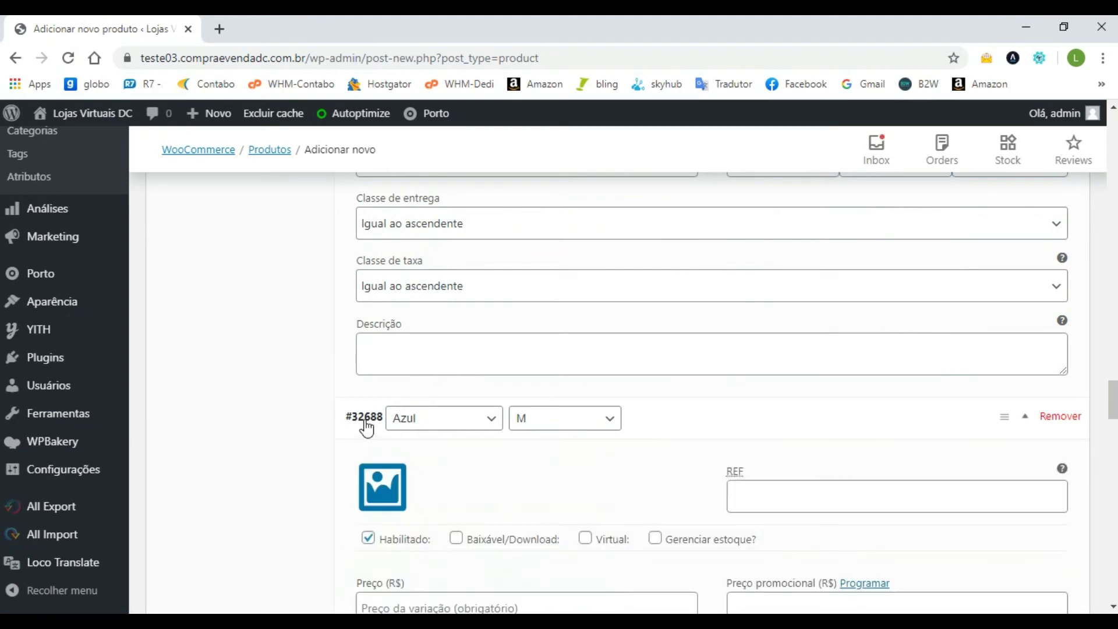
{"action": "left_click", "coordinate": [811, 491]}
Copy the Azul / G variation's REF into the Azul / M variation and change it to dop9999-02
{"action": "scroll", "coordinate": [811, 491], "scroll_direction": "up", "scroll_amount": 3}
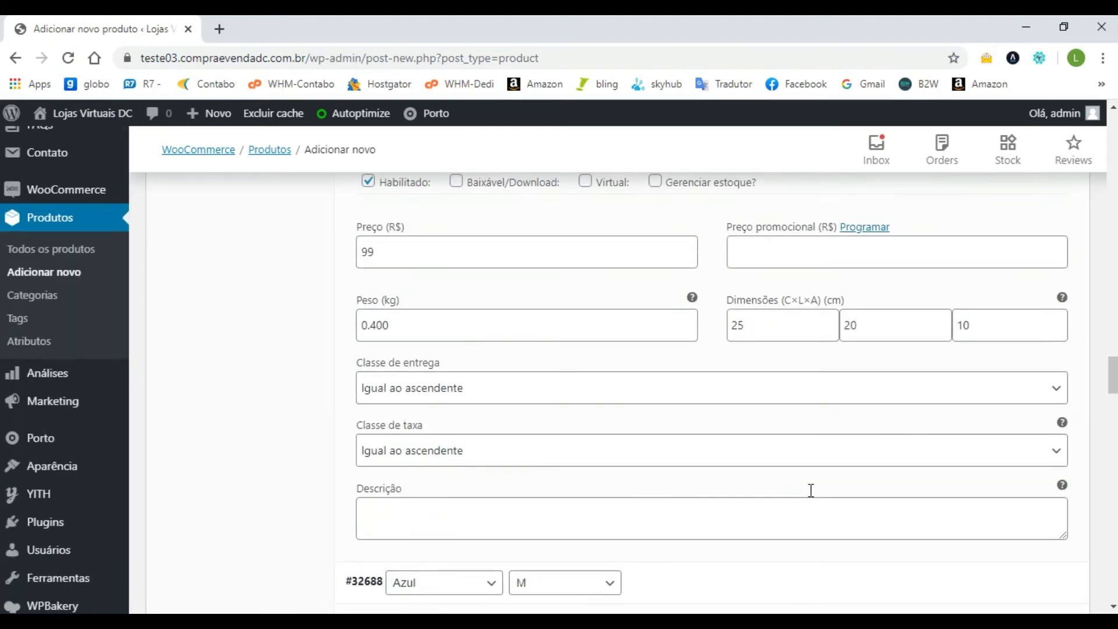
{"action": "scroll", "coordinate": [811, 491], "scroll_direction": "up", "scroll_amount": 4}
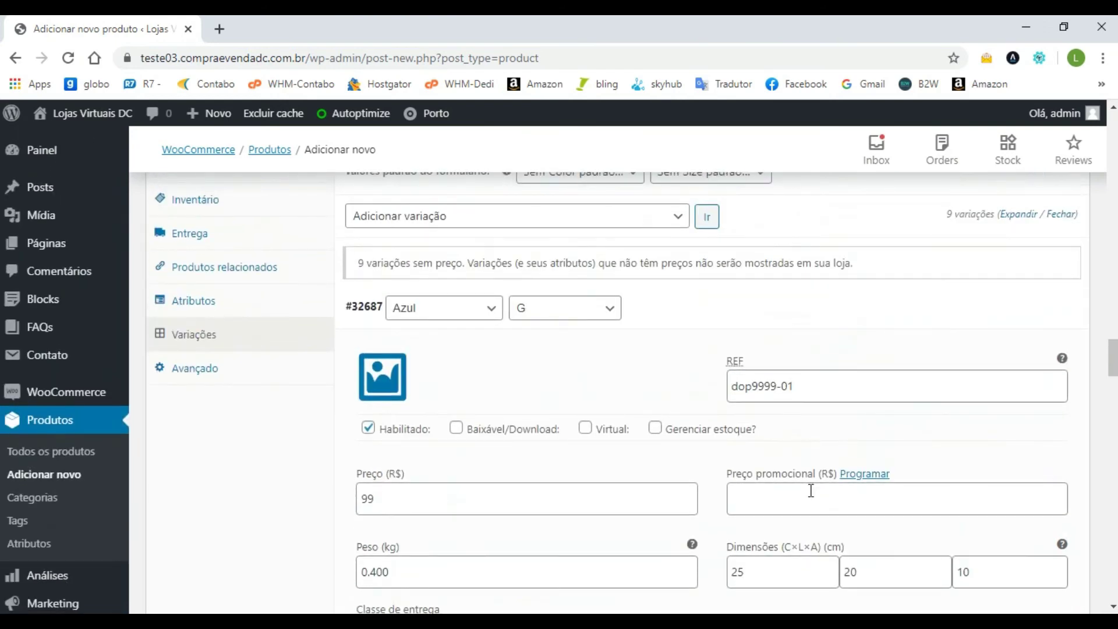
{"action": "scroll", "coordinate": [811, 490], "scroll_direction": "down", "scroll_amount": 2}
{"action": "left_click_drag", "start_coordinate": [816, 312], "coordinate": [729, 304]}
{"action": "key", "text": "ctrl+c"}
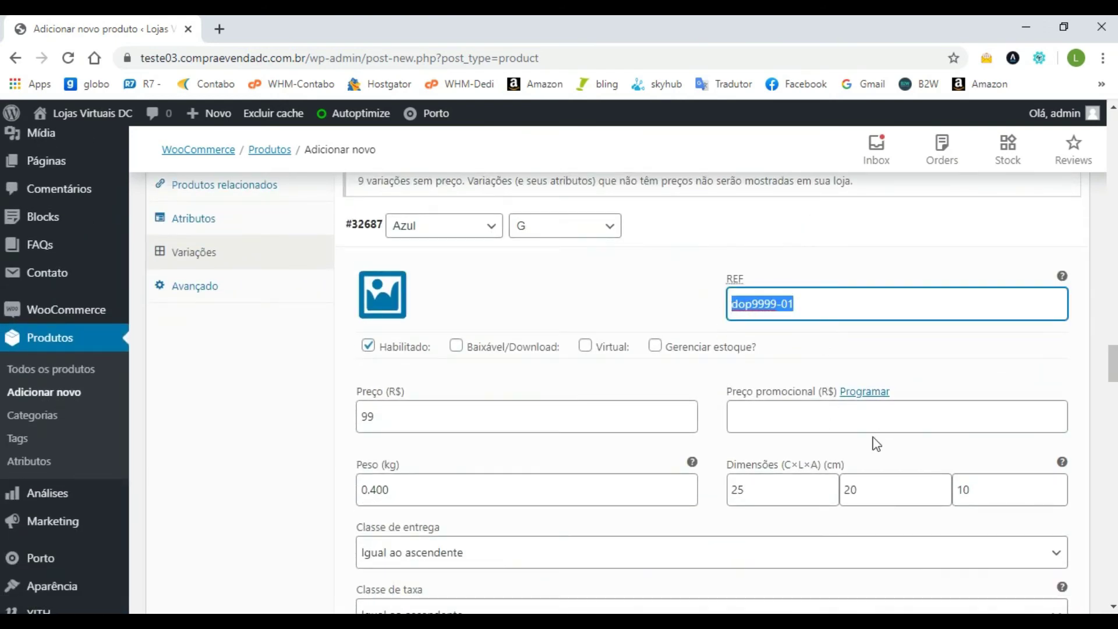
{"action": "scroll", "coordinate": [871, 436], "scroll_direction": "down", "scroll_amount": 5}
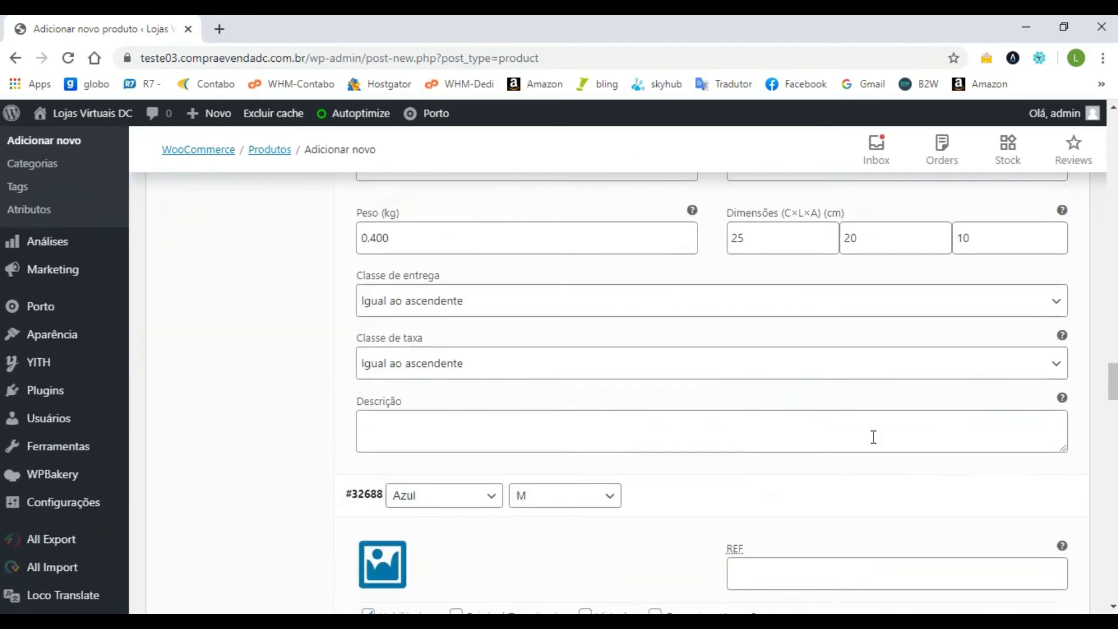
{"action": "left_click", "coordinate": [769, 491]}
{"action": "key", "text": "ctrl+v"}
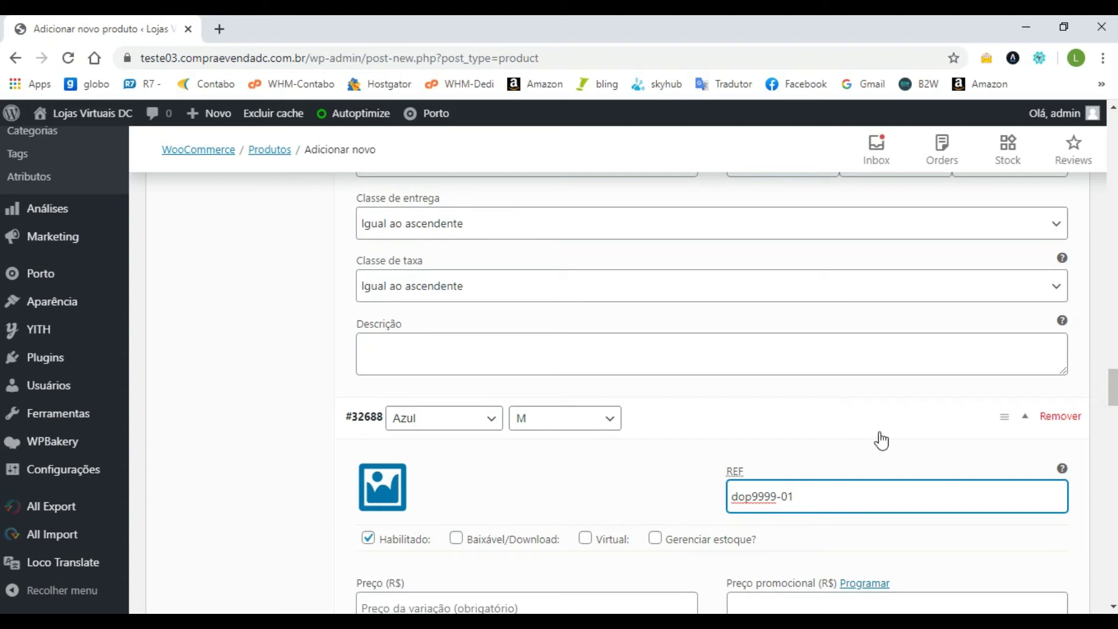
{"action": "key", "text": "BackSpace"}
{"action": "type", "text": "2"}
Set the Azul / M variation's price to R$ 99
{"action": "scroll", "coordinate": [742, 431], "scroll_direction": "down", "scroll_amount": 3}
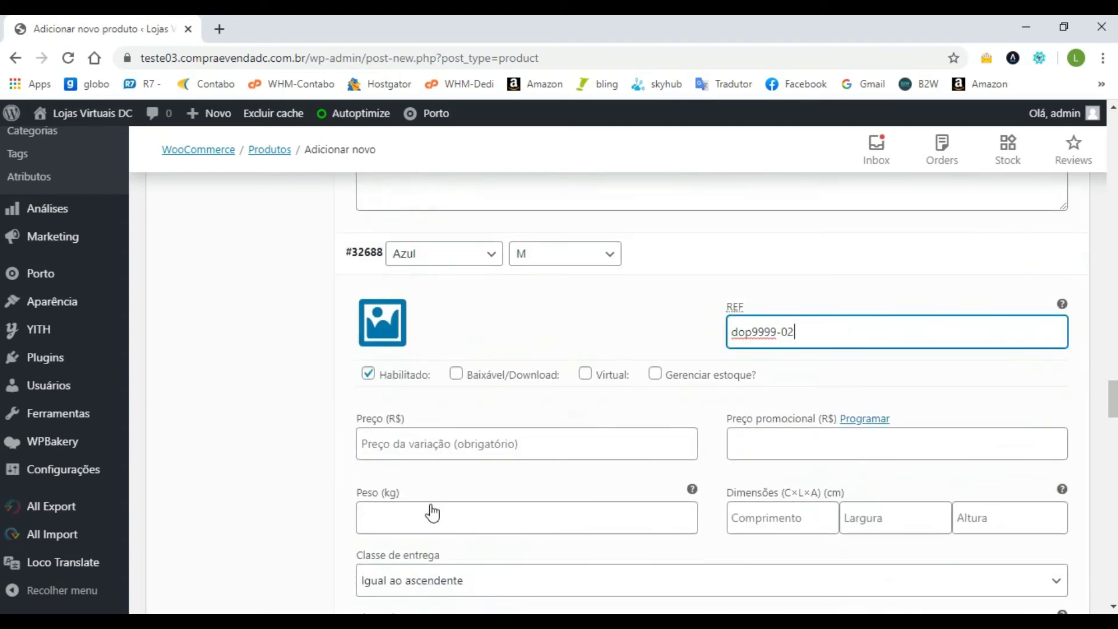
{"action": "left_click", "coordinate": [463, 448]}
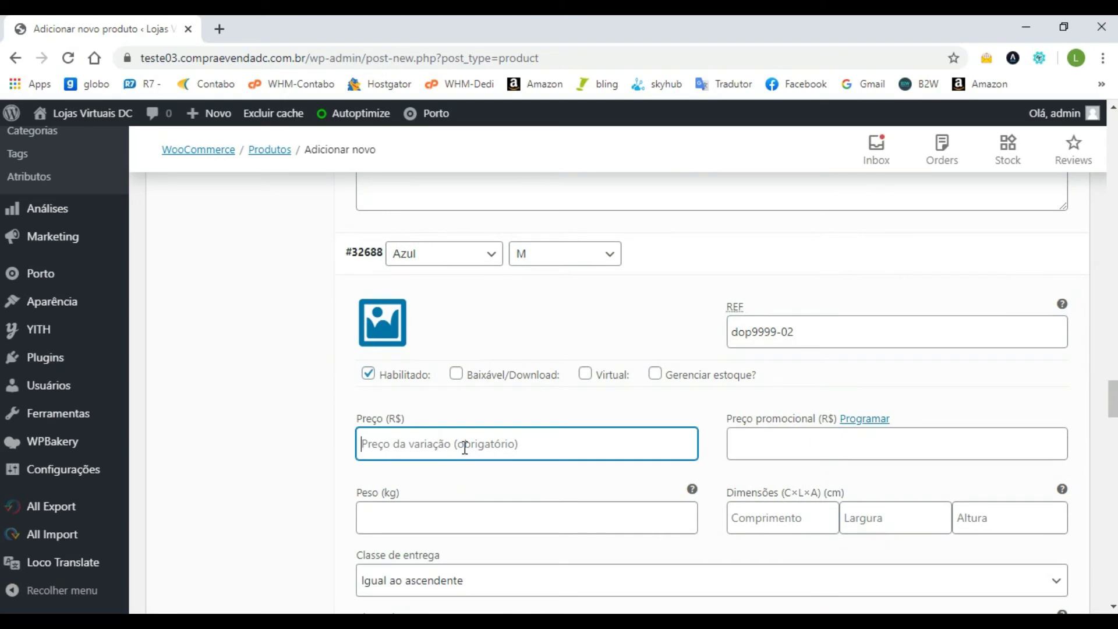
{"action": "type", "text": "399"}
{"action": "key", "text": "BackSpace"}
{"action": "key", "text": "BackSpace"}
{"action": "key", "text": "BackSpace"}
{"action": "type", "text": "99"}
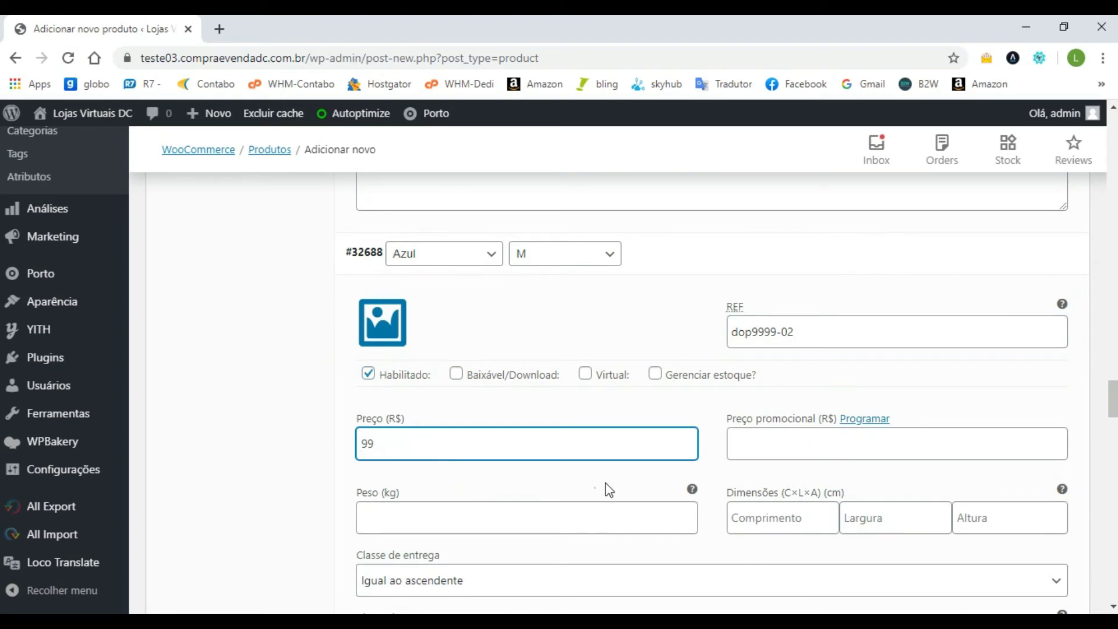
Set the Azul / M variation's weight to 0.400 kg
{"action": "left_click", "coordinate": [474, 516]}
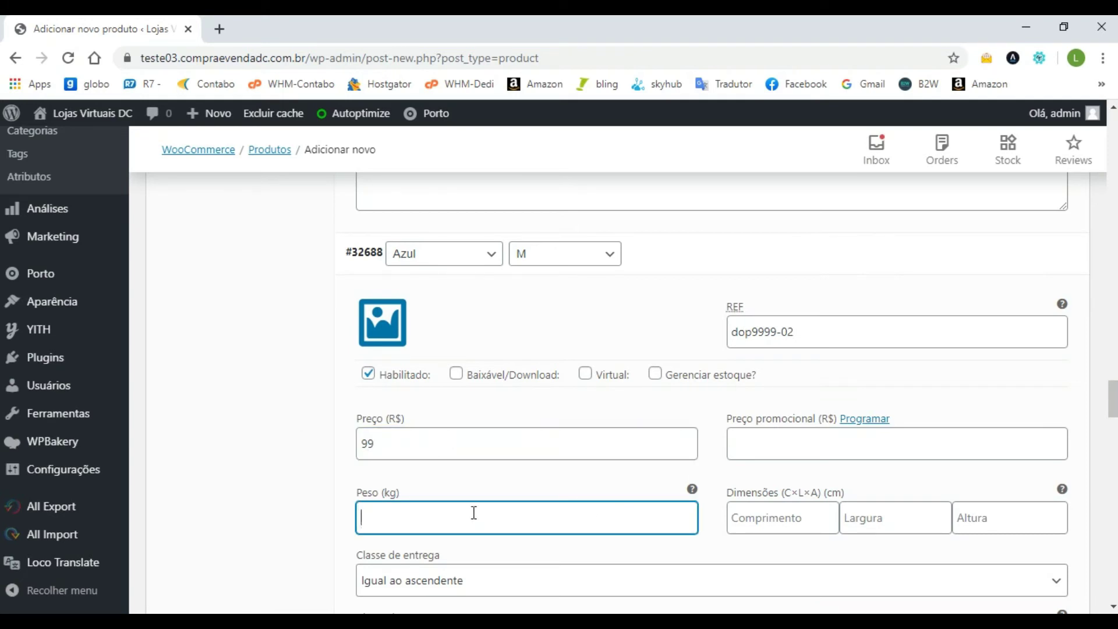
{"action": "type", "text": ".400"}
{"action": "left_click", "coordinate": [786, 519]}
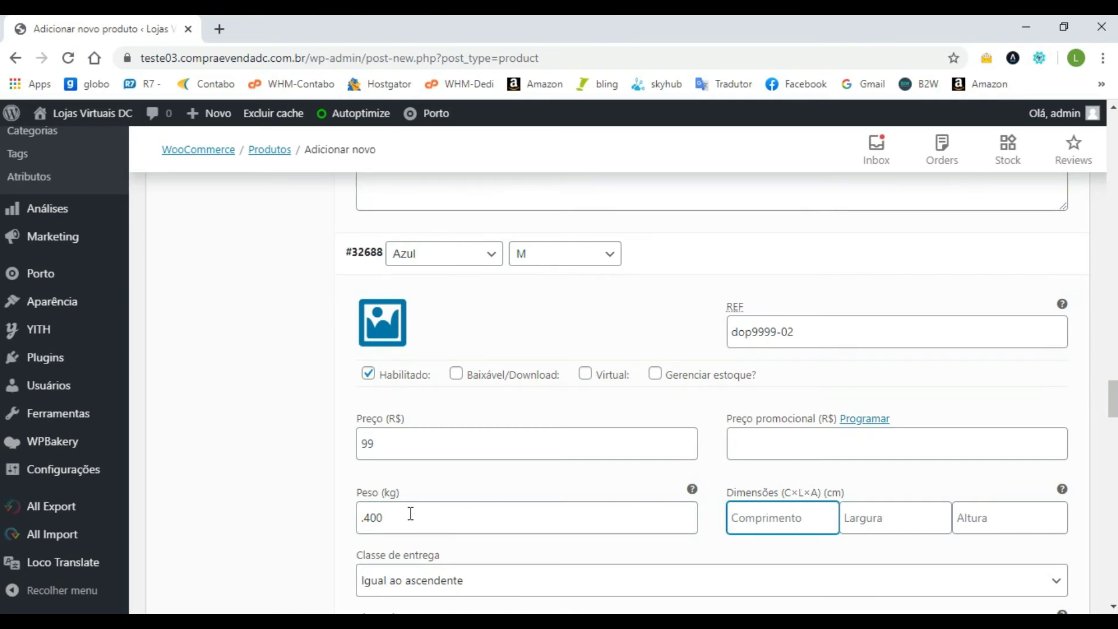
{"action": "left_click_drag", "start_coordinate": [552, 517], "coordinate": [334, 505]}
{"action": "type", "text": "0.400"}
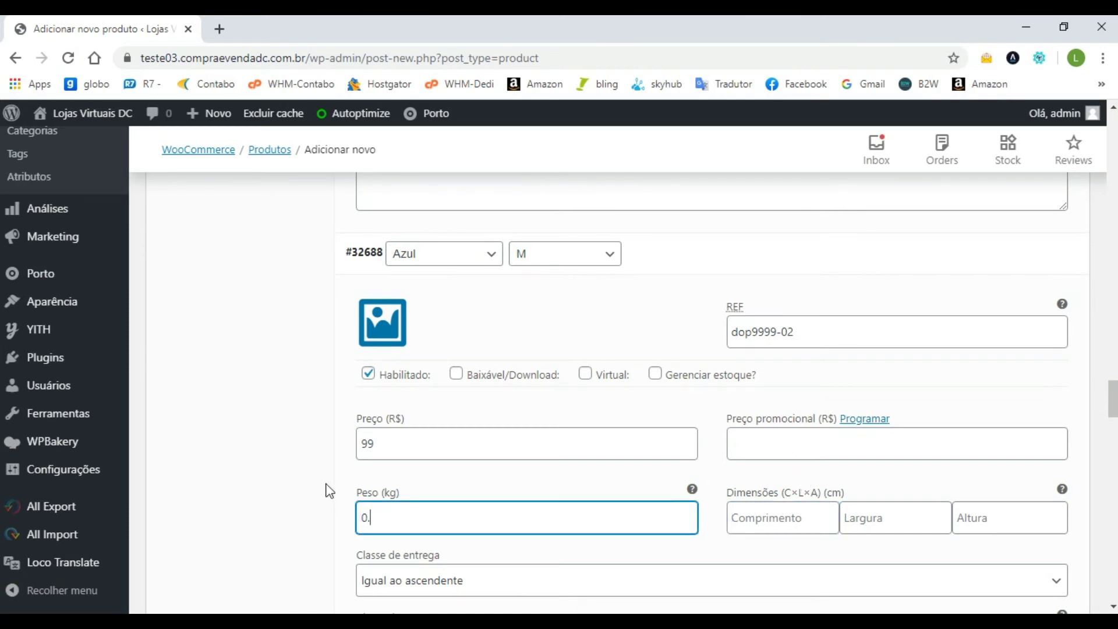
Set the Azul / M variation's dimensions to 25 × 20 × 10 cm (length, width, height)
{"action": "left_click", "coordinate": [771, 520]}
{"action": "type", "text": "25"}
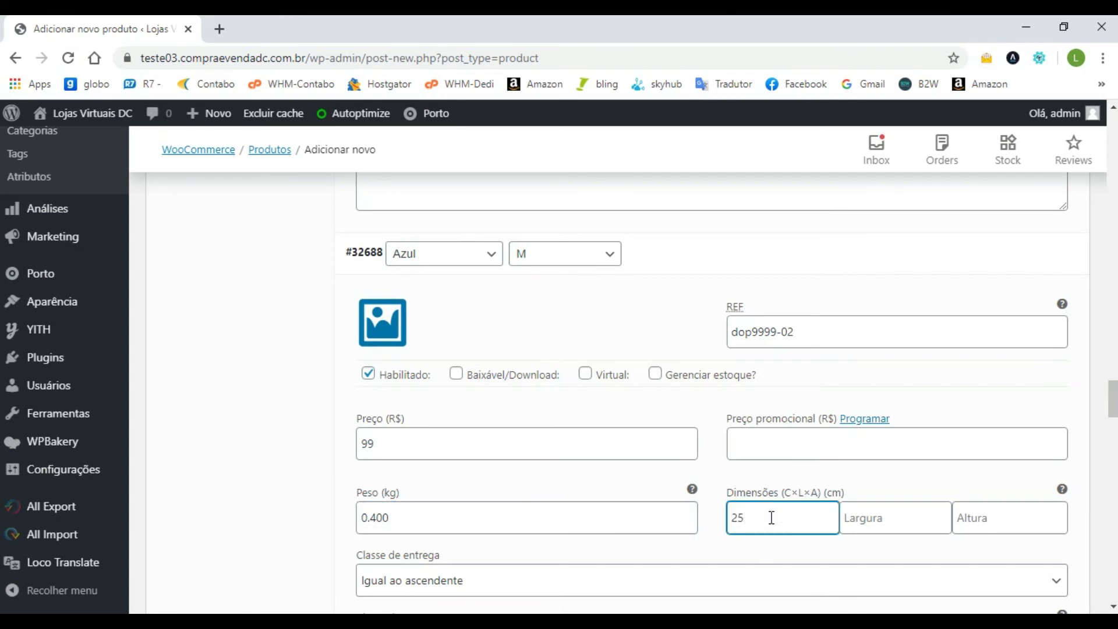
{"action": "key", "text": "Tab"}
{"action": "type", "text": "20"}
{"action": "key", "text": "Tab"}
{"action": "type", "text": "10"}
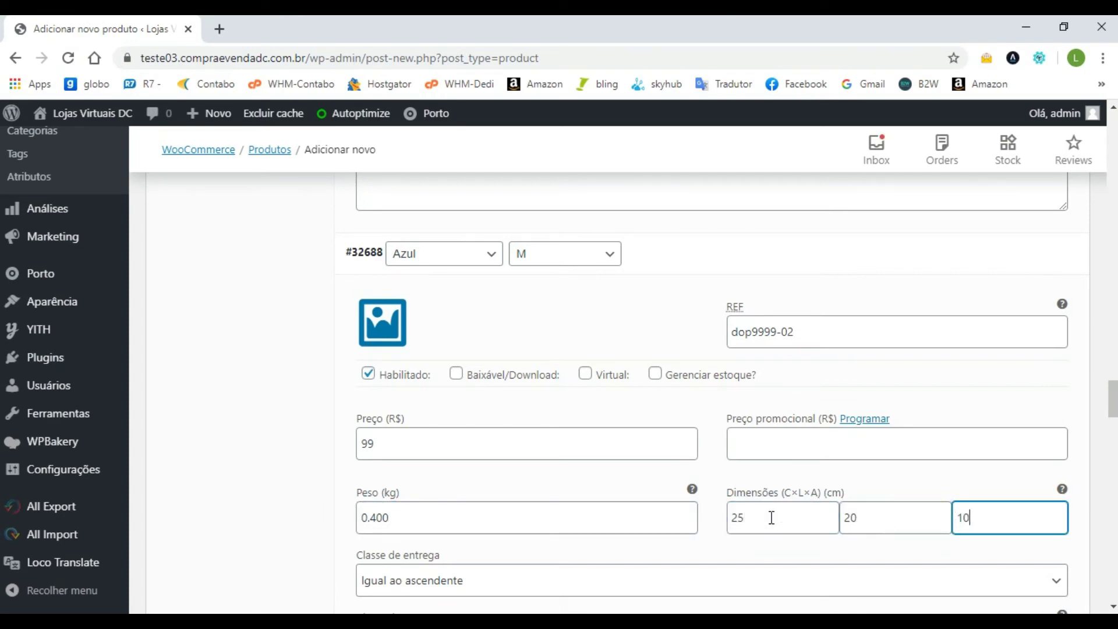
Review the REF, price, weight and dimensions of all the product's variations, from Azul / G through vermelha / P
{"action": "scroll", "coordinate": [610, 469], "scroll_direction": "down", "scroll_amount": 4}
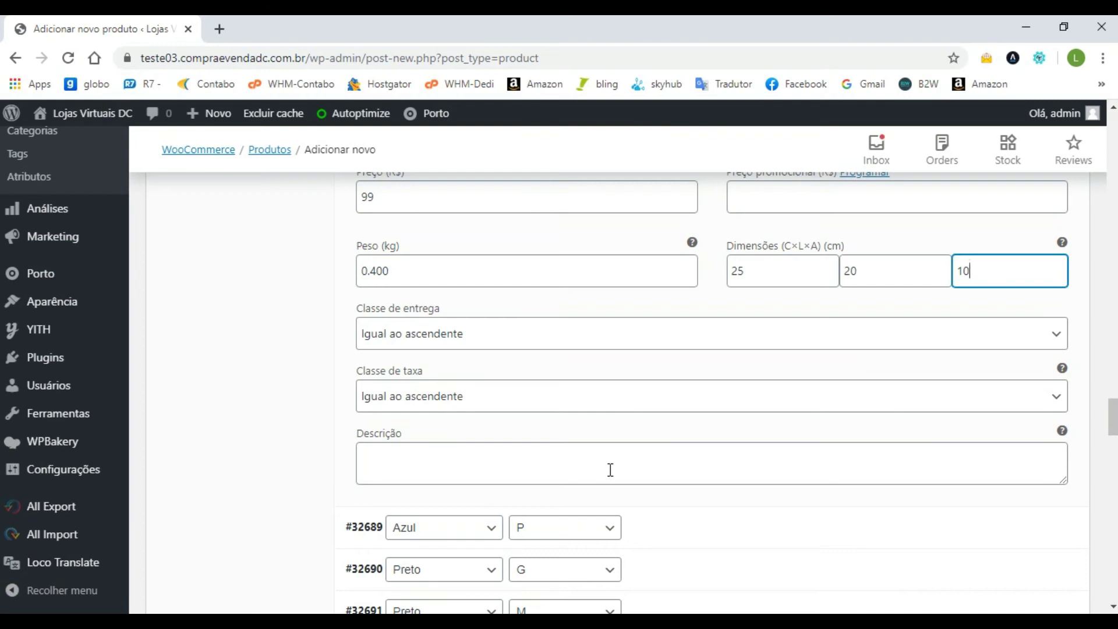
{"action": "scroll", "coordinate": [649, 517], "scroll_direction": "up", "scroll_amount": 10}
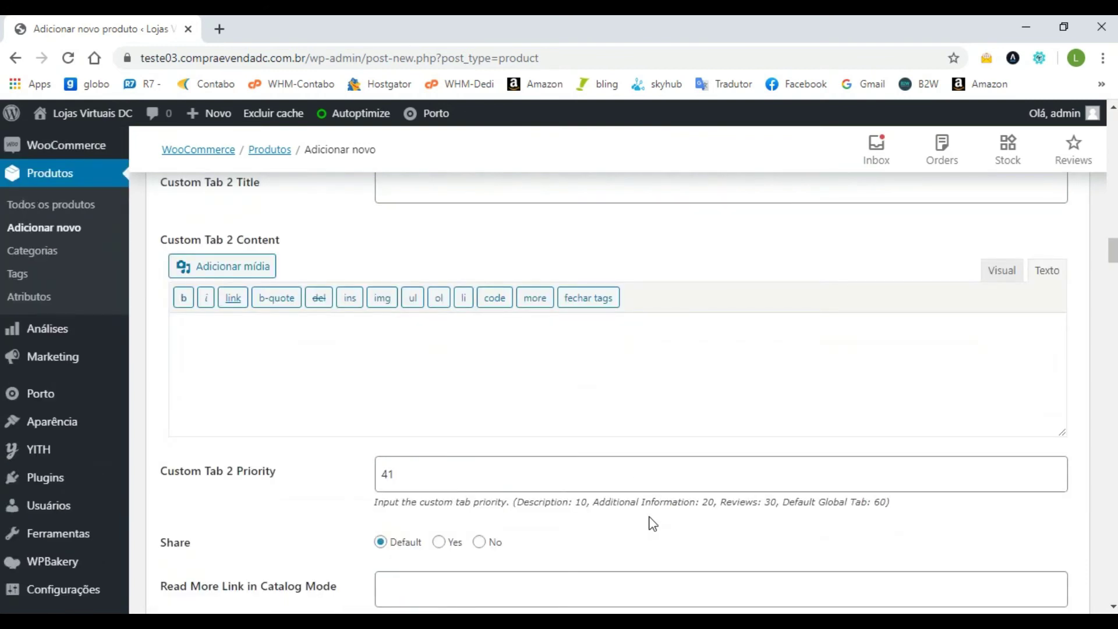
{"action": "scroll", "coordinate": [652, 523], "scroll_direction": "down", "scroll_amount": 4}
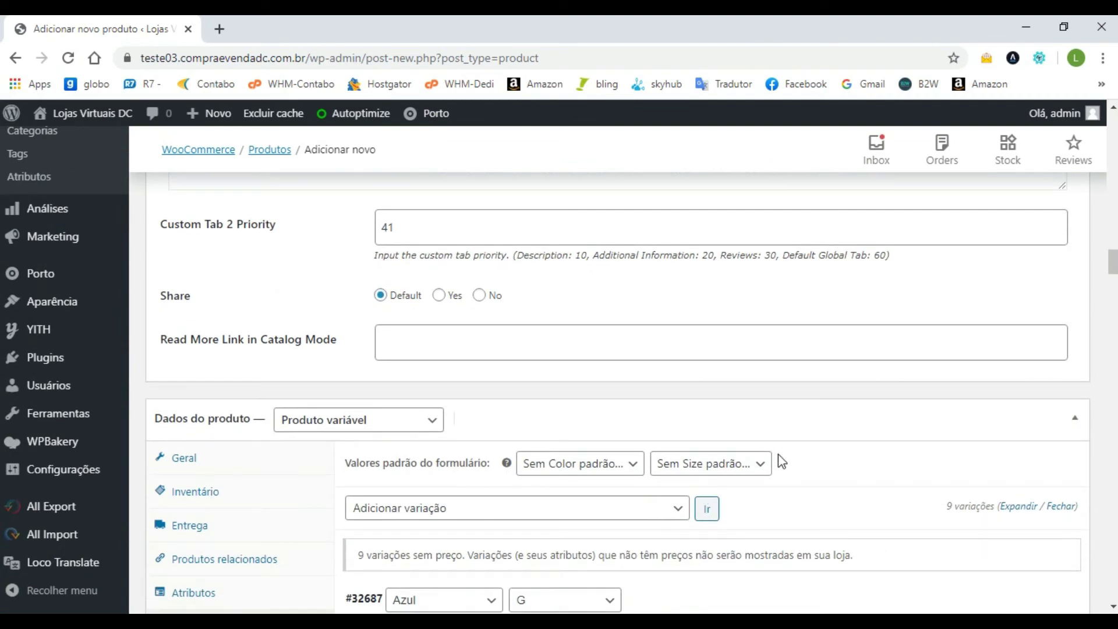
{"action": "scroll", "coordinate": [815, 463], "scroll_direction": "down", "scroll_amount": 3}
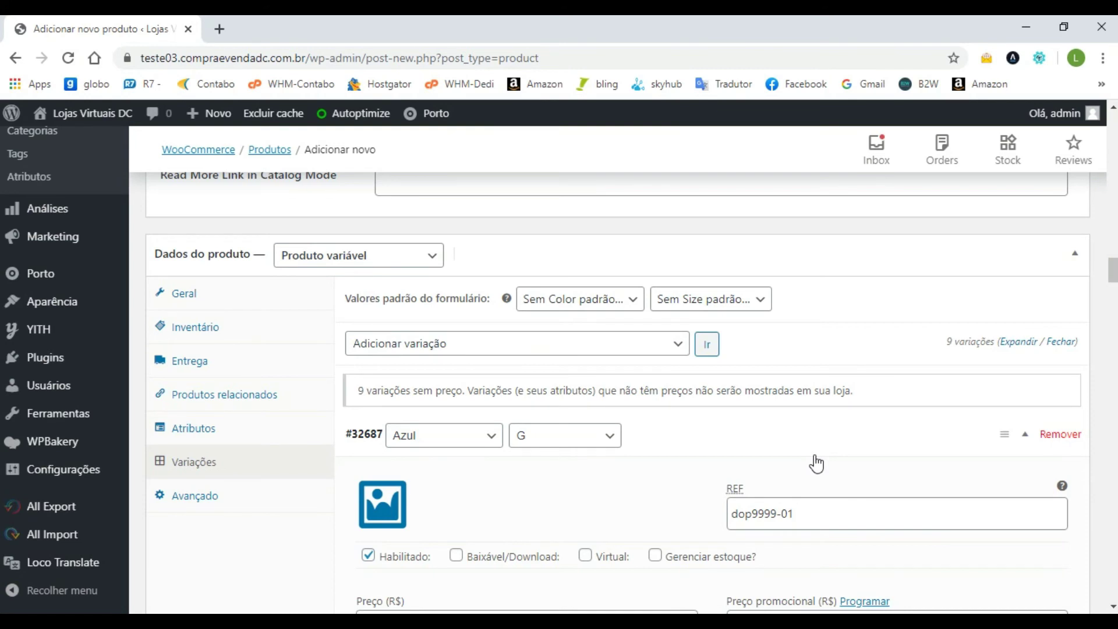
{"action": "scroll", "coordinate": [816, 464], "scroll_direction": "down", "scroll_amount": 3}
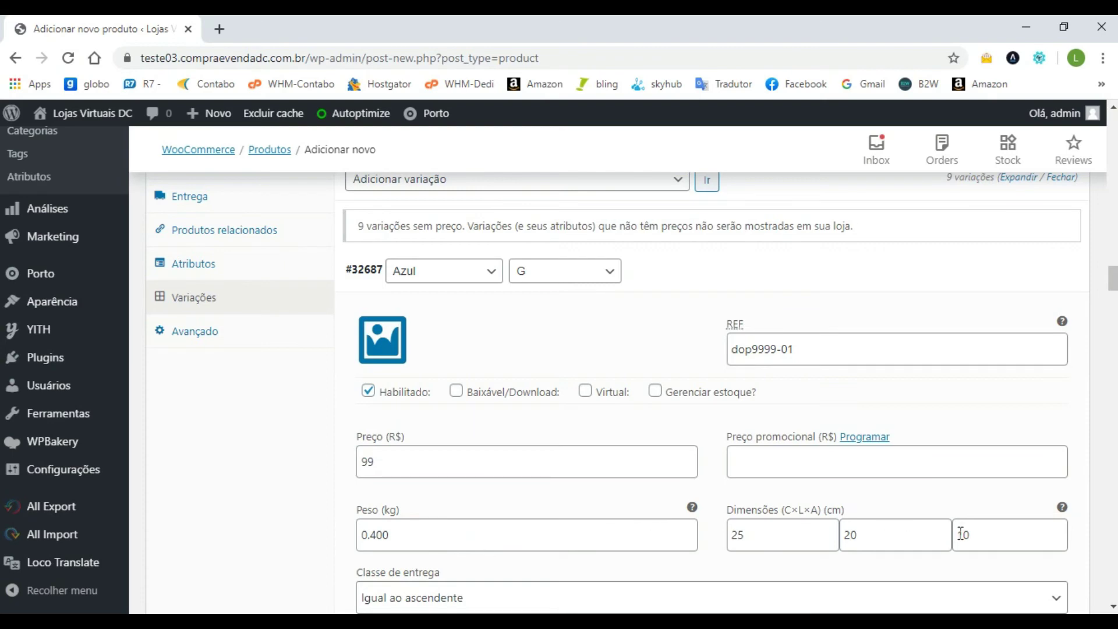
{"action": "scroll", "coordinate": [918, 525], "scroll_direction": "down", "scroll_amount": 4}
{"action": "scroll", "coordinate": [918, 524], "scroll_direction": "down", "scroll_amount": 4}
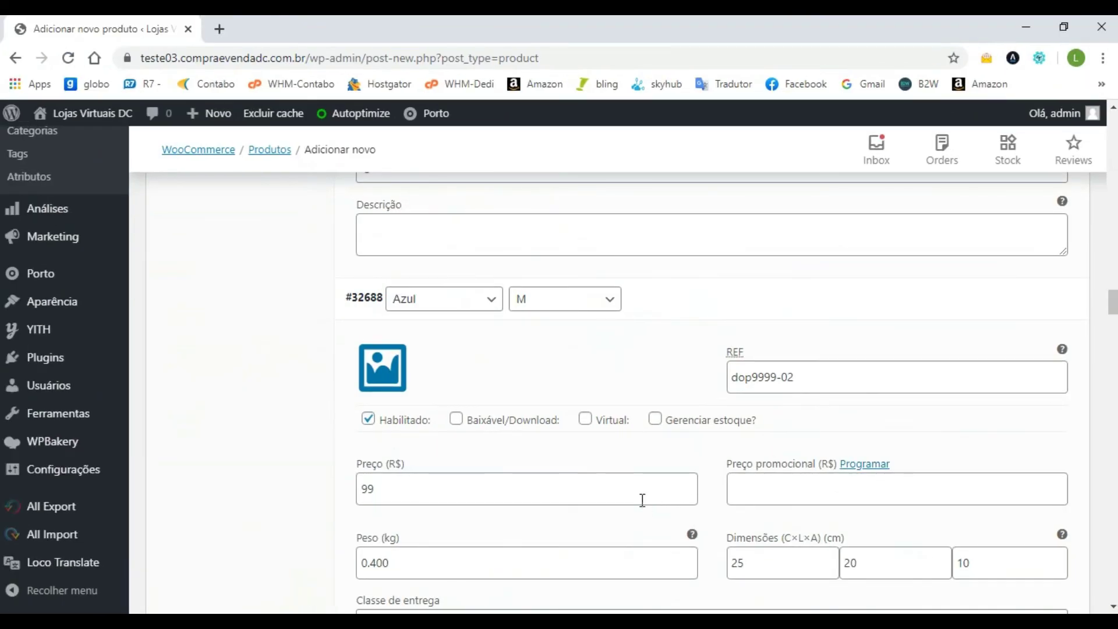
{"action": "scroll", "coordinate": [645, 500], "scroll_direction": "down", "scroll_amount": 3}
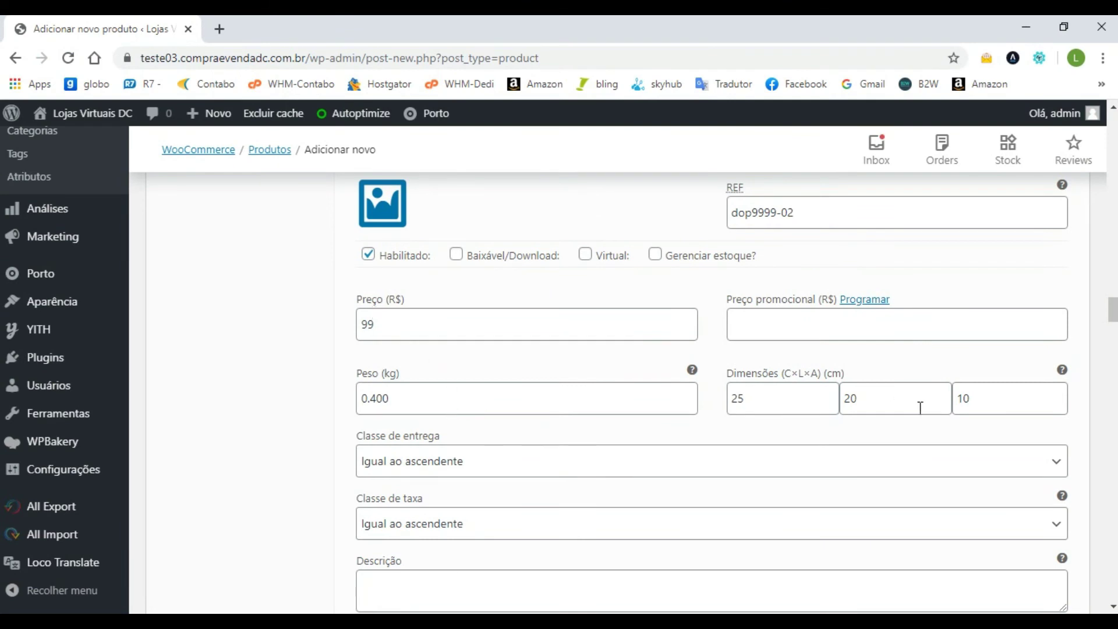
{"action": "scroll", "coordinate": [906, 471], "scroll_direction": "down", "scroll_amount": 4}
{"action": "scroll", "coordinate": [906, 470], "scroll_direction": "down", "scroll_amount": 3}
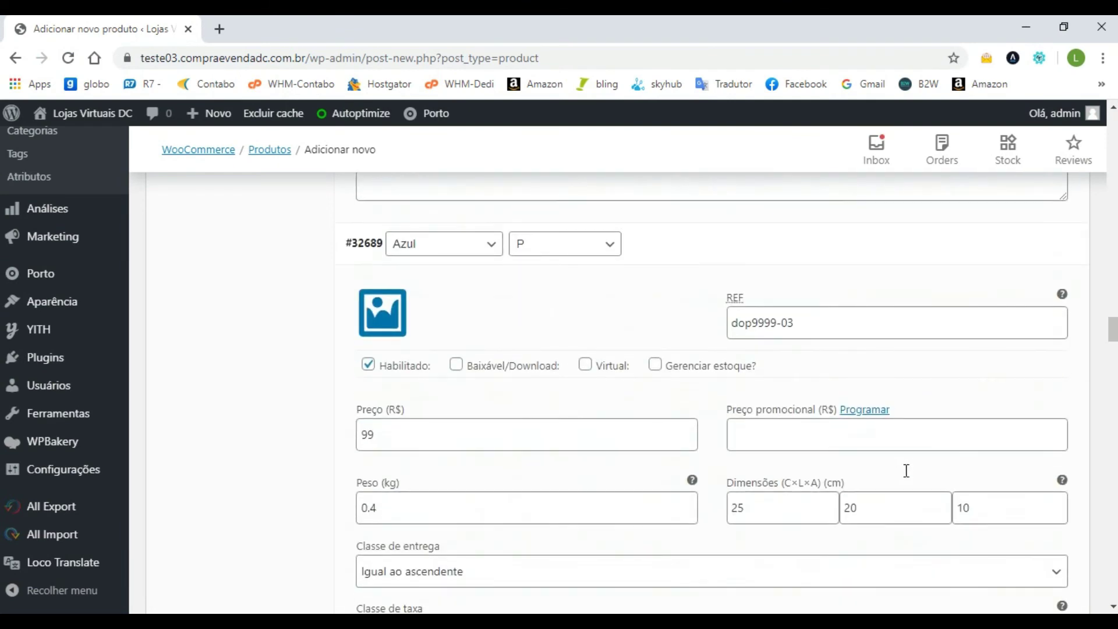
{"action": "scroll", "coordinate": [891, 408], "scroll_direction": "down", "scroll_amount": 1}
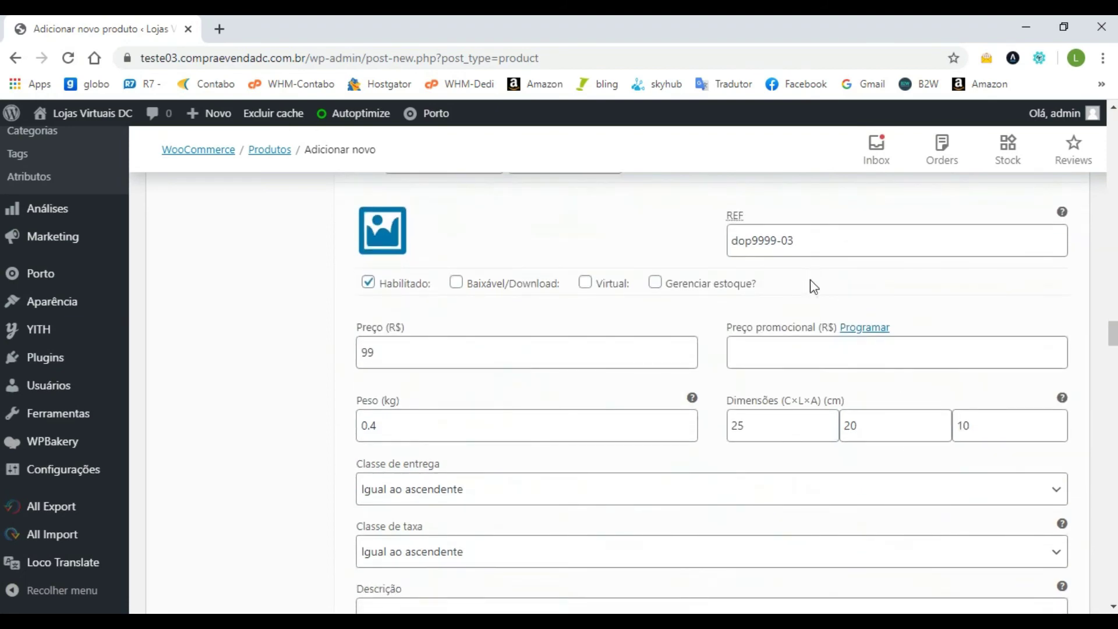
{"action": "scroll", "coordinate": [833, 429], "scroll_direction": "down", "scroll_amount": 4}
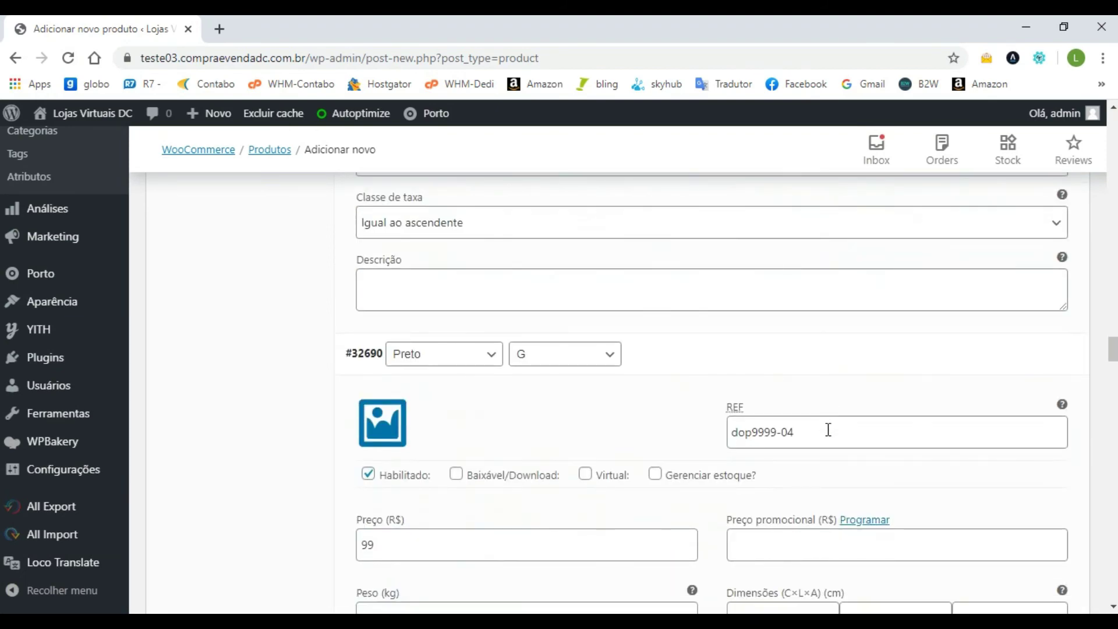
{"action": "scroll", "coordinate": [831, 423], "scroll_direction": "down", "scroll_amount": 2}
{"action": "scroll", "coordinate": [722, 440], "scroll_direction": "down", "scroll_amount": 2}
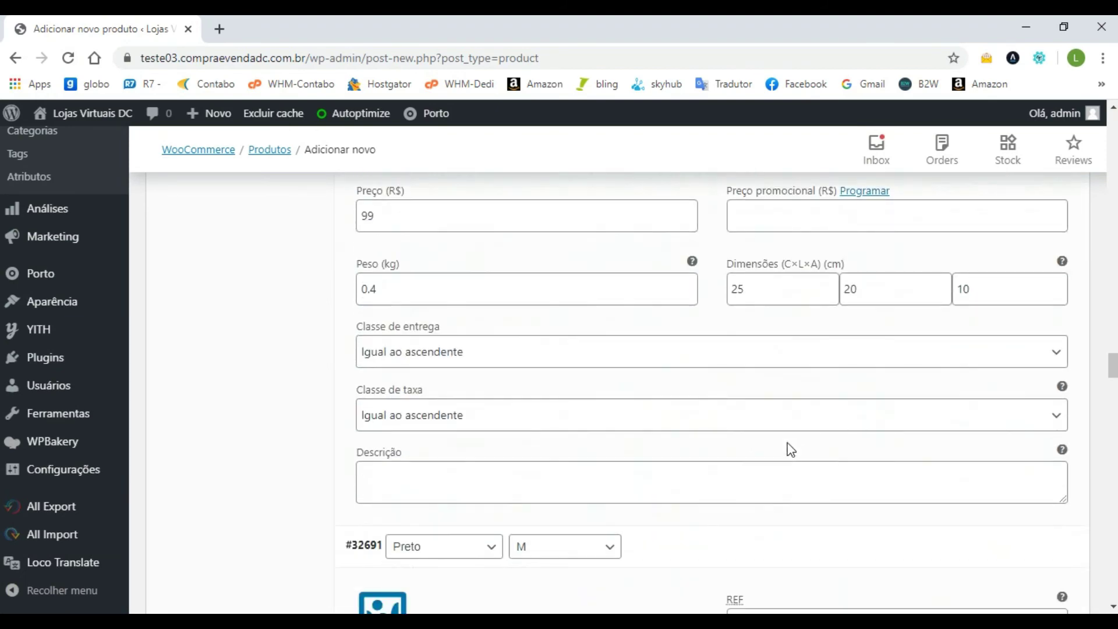
{"action": "scroll", "coordinate": [788, 449], "scroll_direction": "down", "scroll_amount": 3}
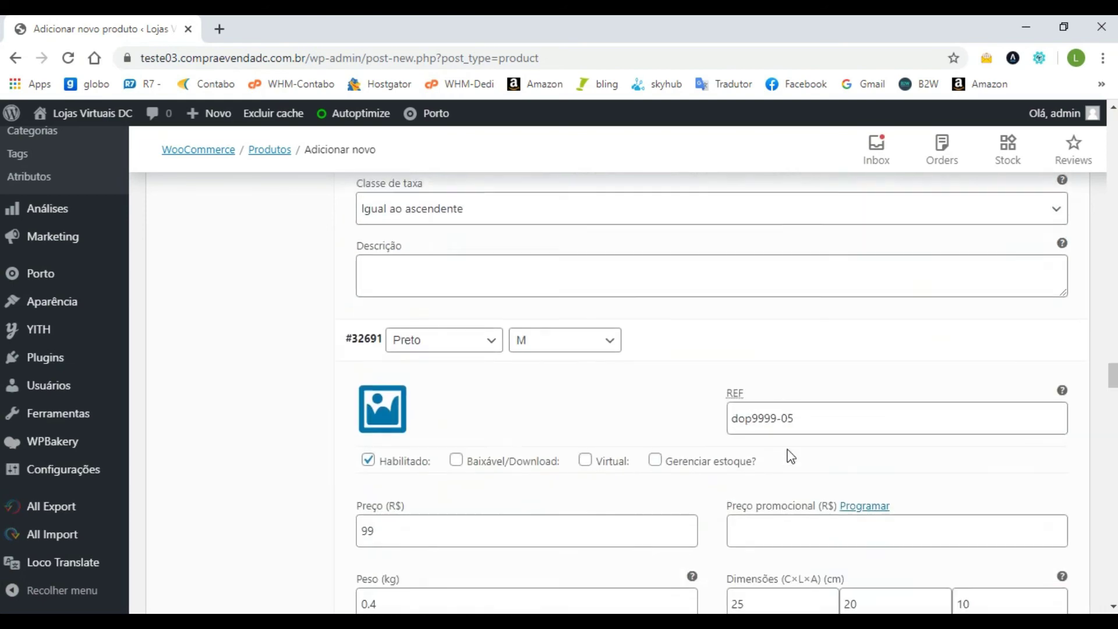
{"action": "scroll", "coordinate": [795, 448], "scroll_direction": "down", "scroll_amount": 5}
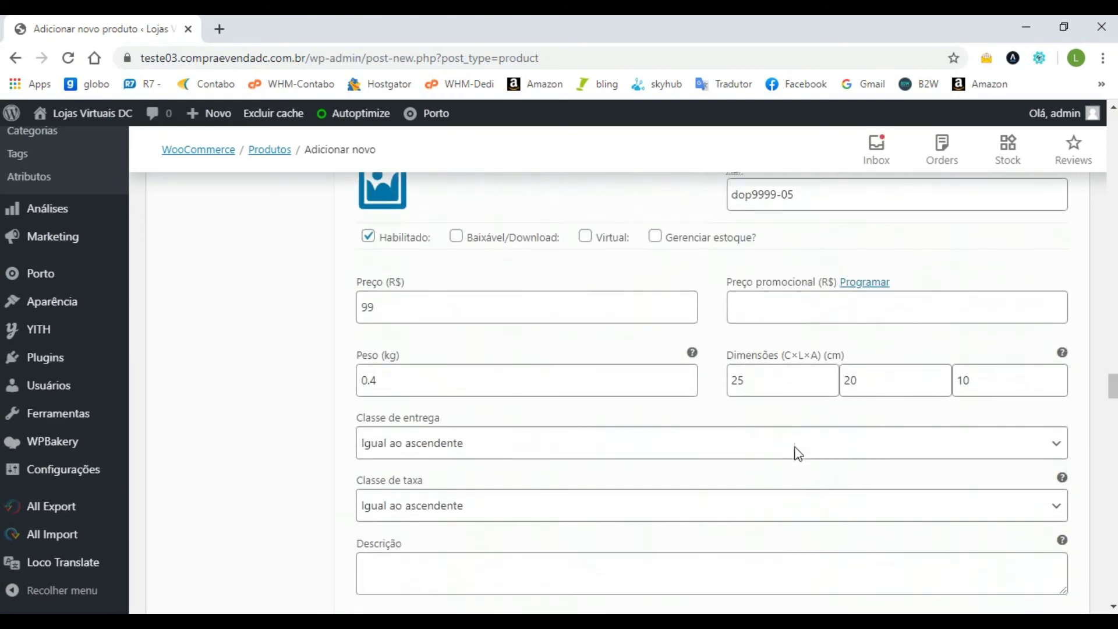
{"action": "scroll", "coordinate": [798, 454], "scroll_direction": "down", "scroll_amount": 3}
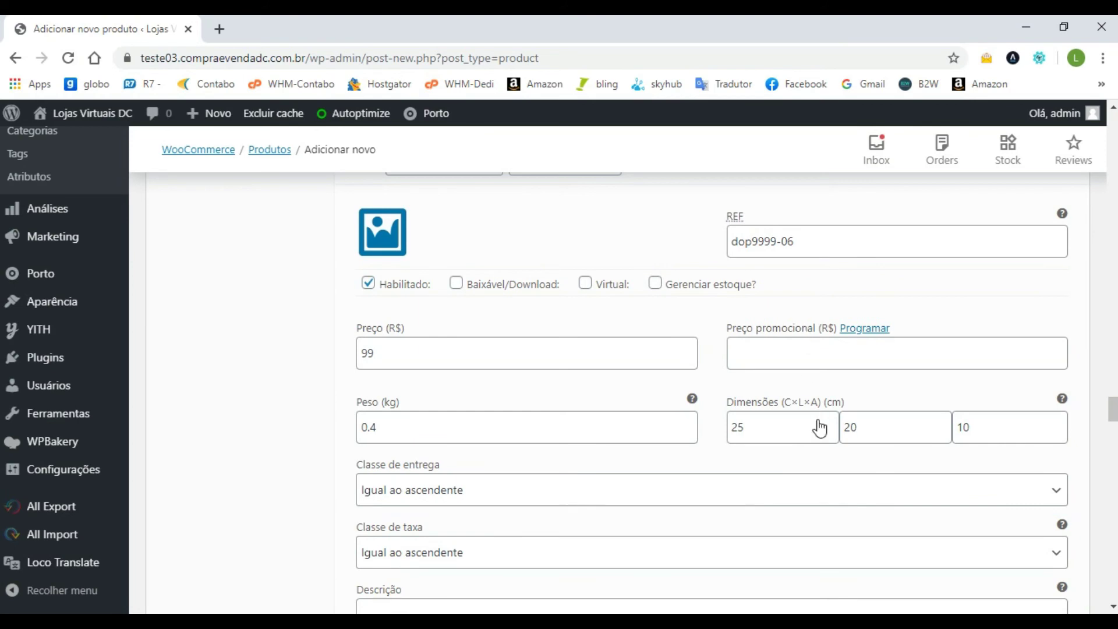
{"action": "scroll", "coordinate": [818, 423], "scroll_direction": "down", "scroll_amount": 5}
{"action": "scroll", "coordinate": [819, 420], "scroll_direction": "down", "scroll_amount": 10}
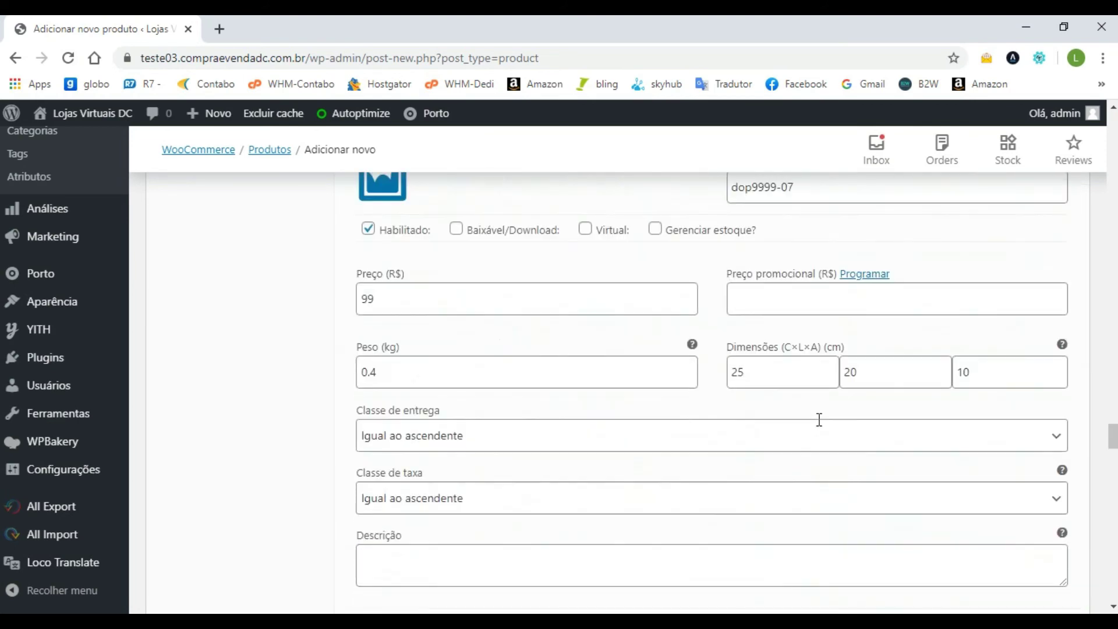
{"action": "scroll", "coordinate": [818, 423], "scroll_direction": "down", "scroll_amount": 10}
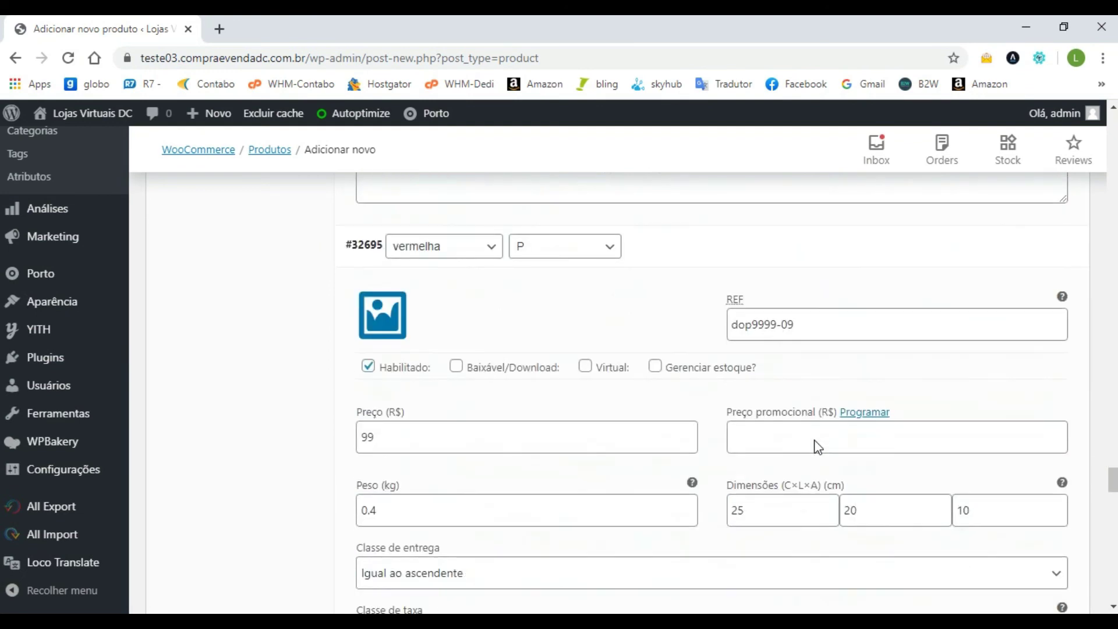
{"action": "scroll", "coordinate": [816, 440], "scroll_direction": "down", "scroll_amount": 3}
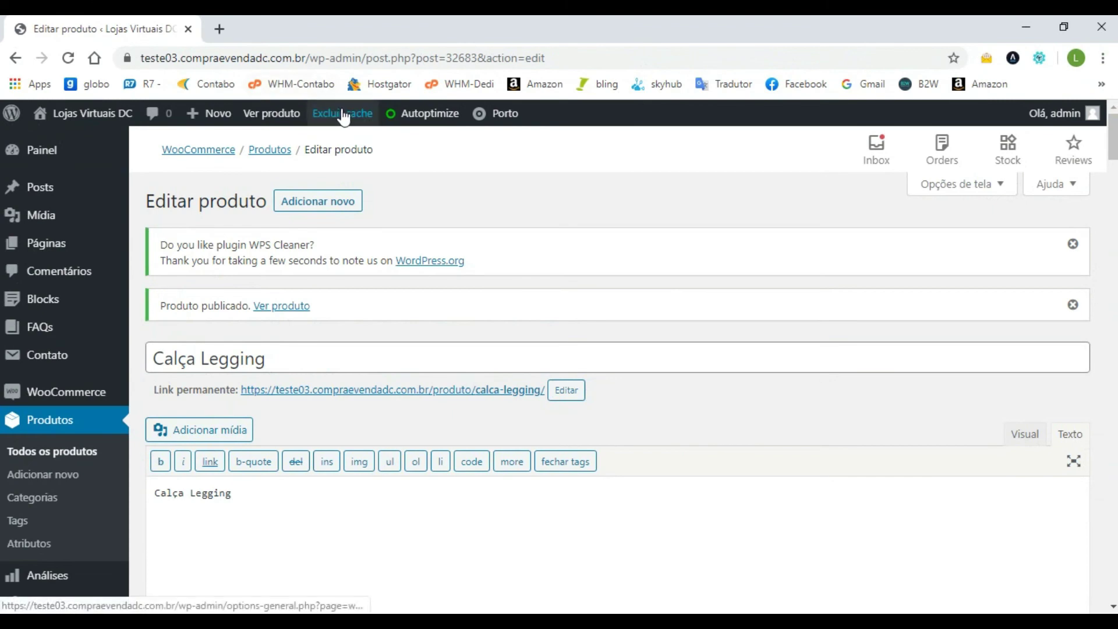
Delete the site's cached pages with WP Super Cache, running the deletion again from its Conteúdos settings
{"action": "left_click", "coordinate": [344, 117]}
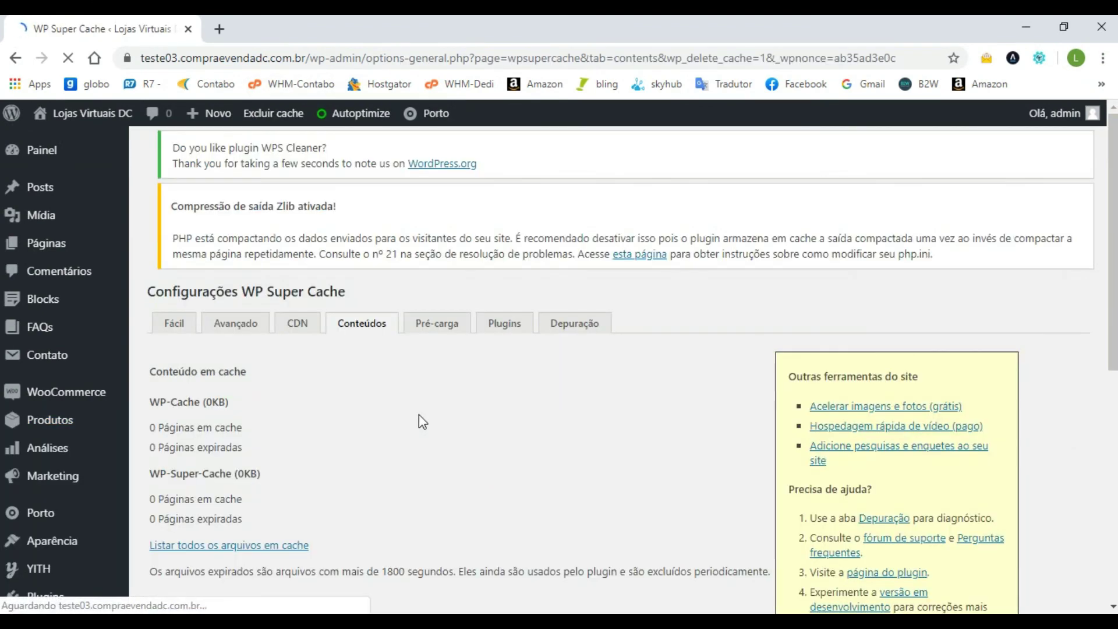
{"action": "scroll", "coordinate": [418, 414], "scroll_direction": "down", "scroll_amount": 4}
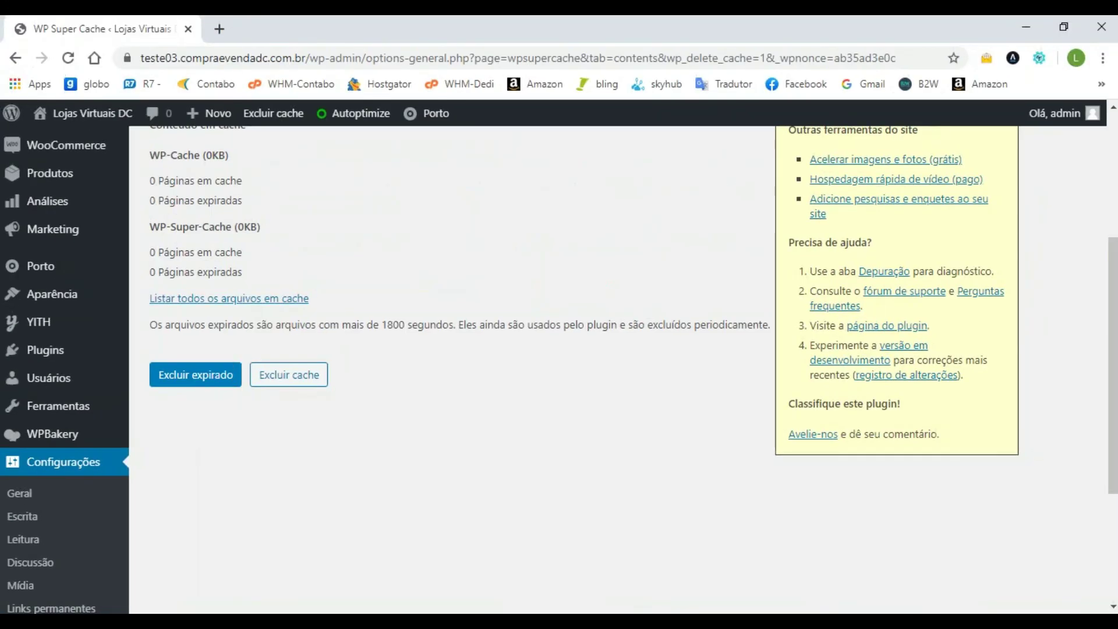
{"action": "left_click", "coordinate": [288, 380]}
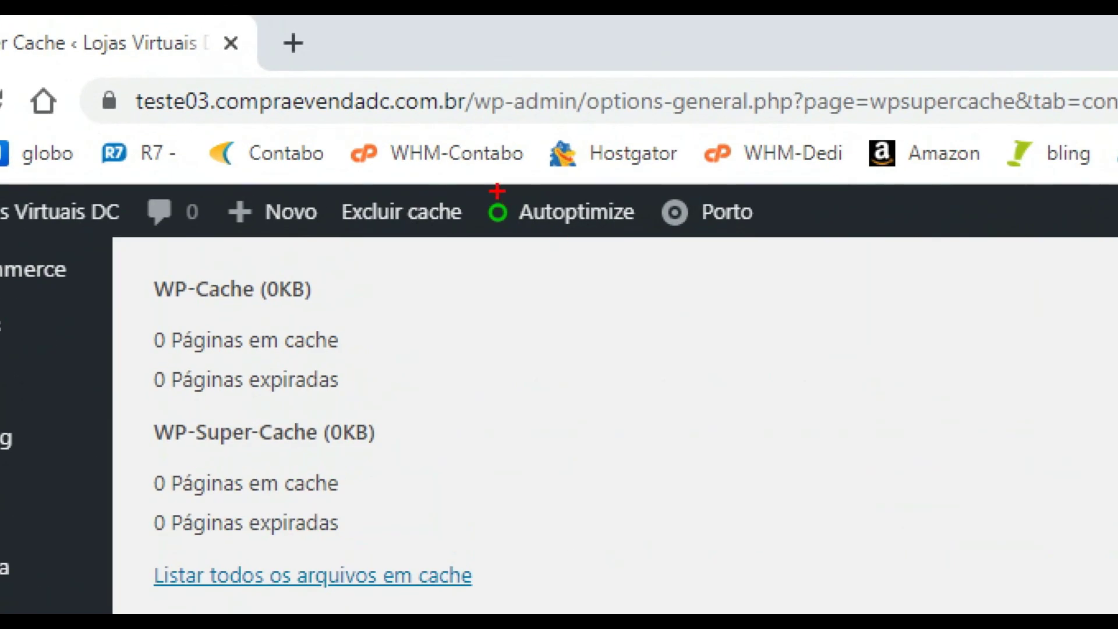
Clear the Autoptimize plugin's cache
{"action": "mouse_move", "coordinate": [489, 184]}
{"action": "left_mouse_down"}
{"action": "mouse_move", "coordinate": [519, 243]}
{"action": "mouse_move", "coordinate": [644, 253]}
{"action": "left_mouse_up"}
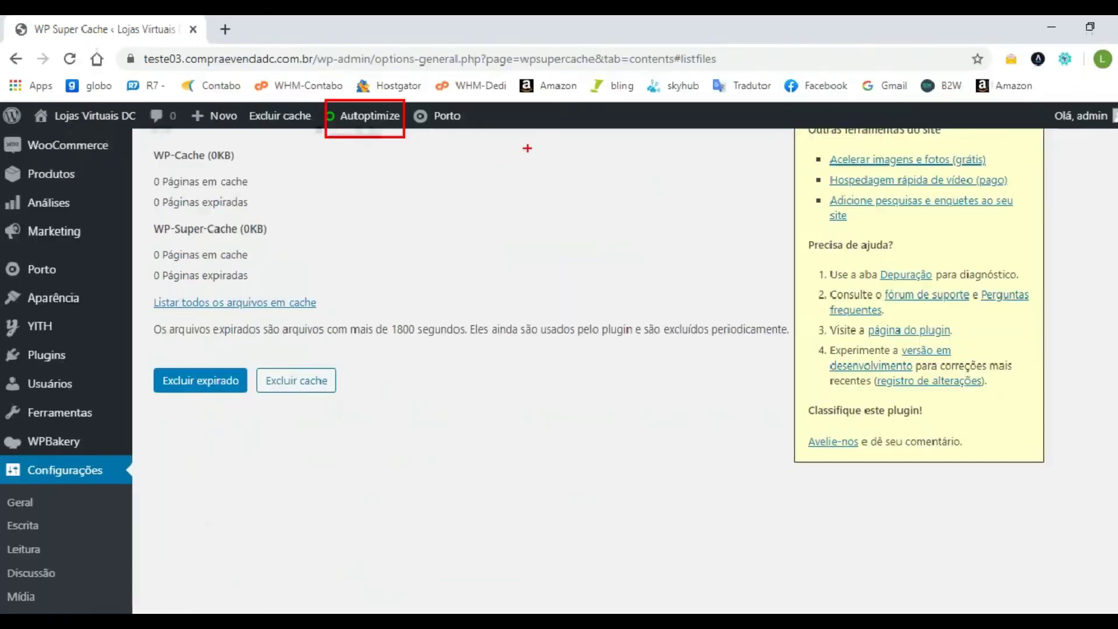
{"action": "mouse_move", "coordinate": [545, 226]}
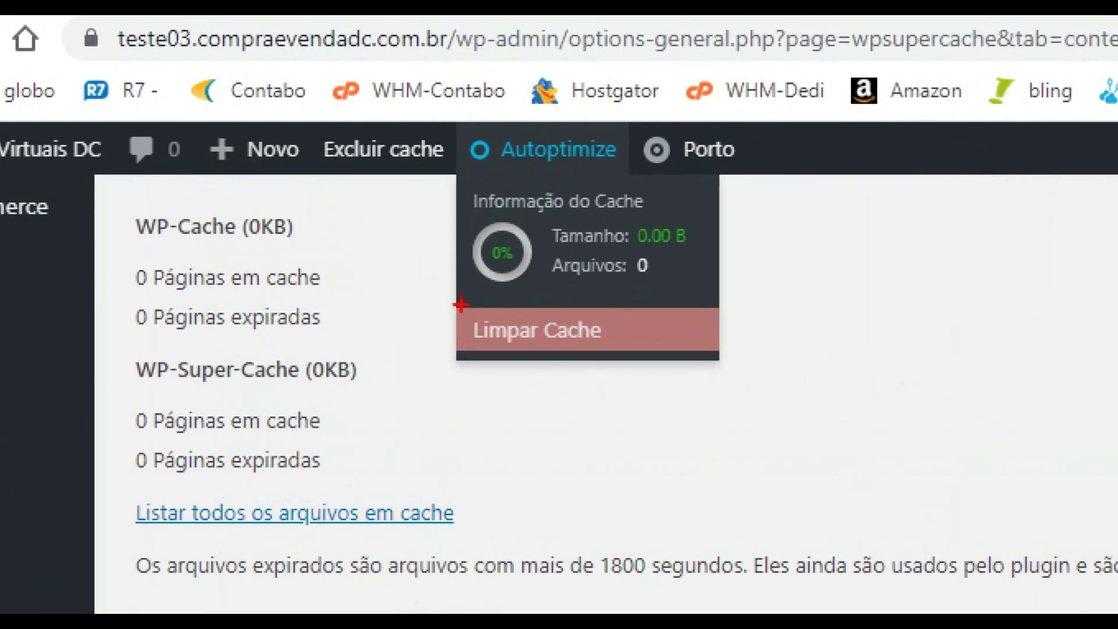
{"action": "left_click_drag", "start_coordinate": [304, 187], "coordinate": [393, 222]}
{"action": "left_click", "coordinate": [536, 330]}
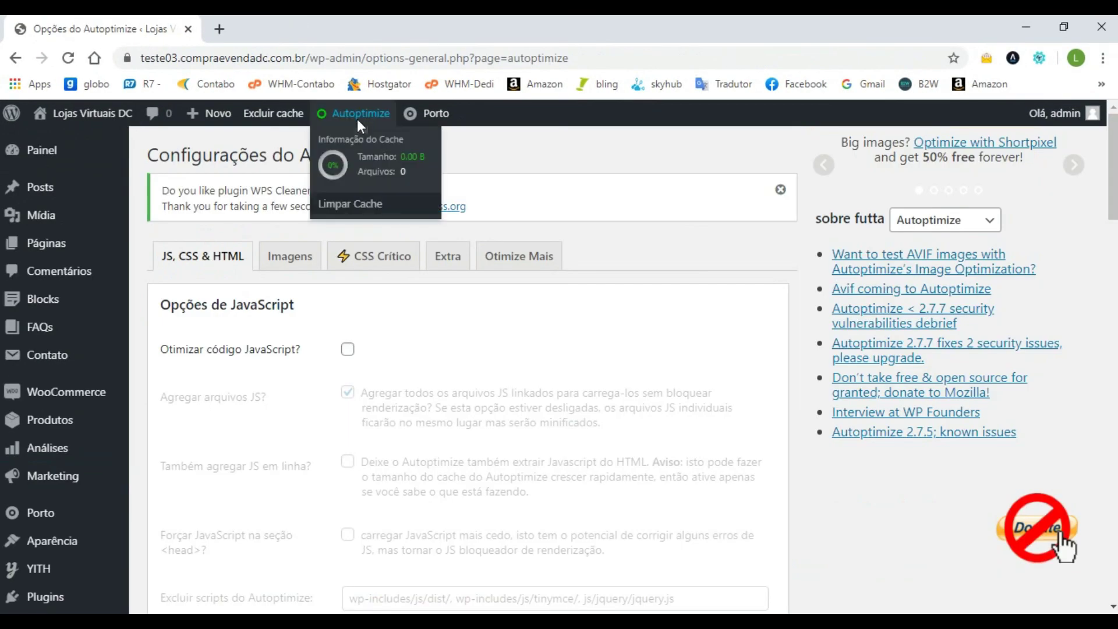
{"action": "left_click", "coordinate": [348, 203]}
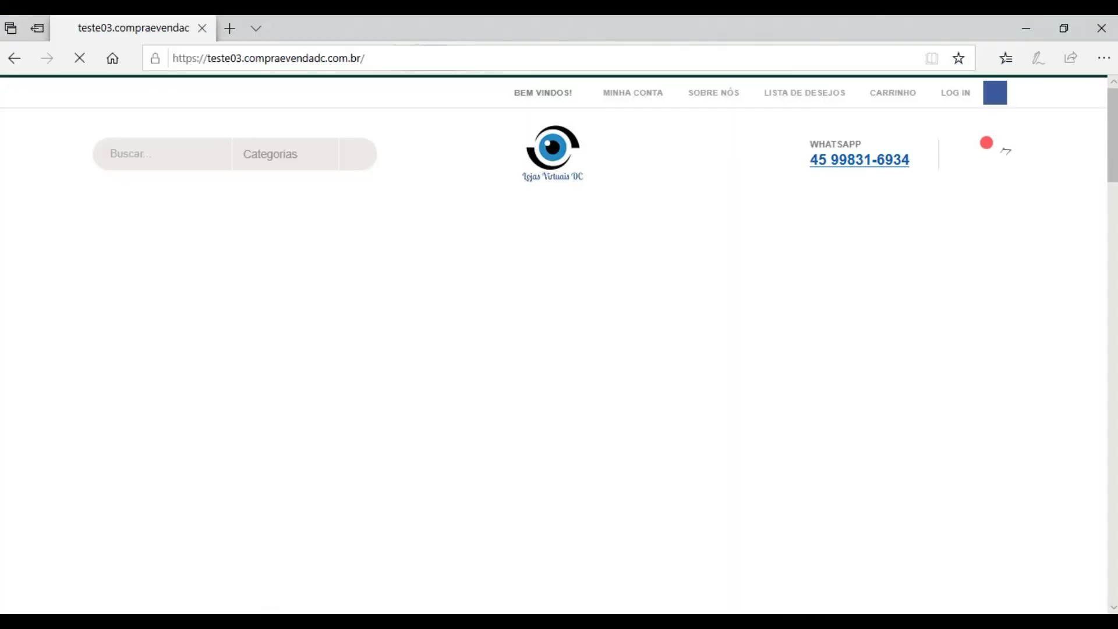
Switch to Microsoft Edge, reload the store's home page and compare the Calça Legging card under Produtos Novos with its neighbour's price and purchase option
{"action": "key", "text": "ctrl+l"}
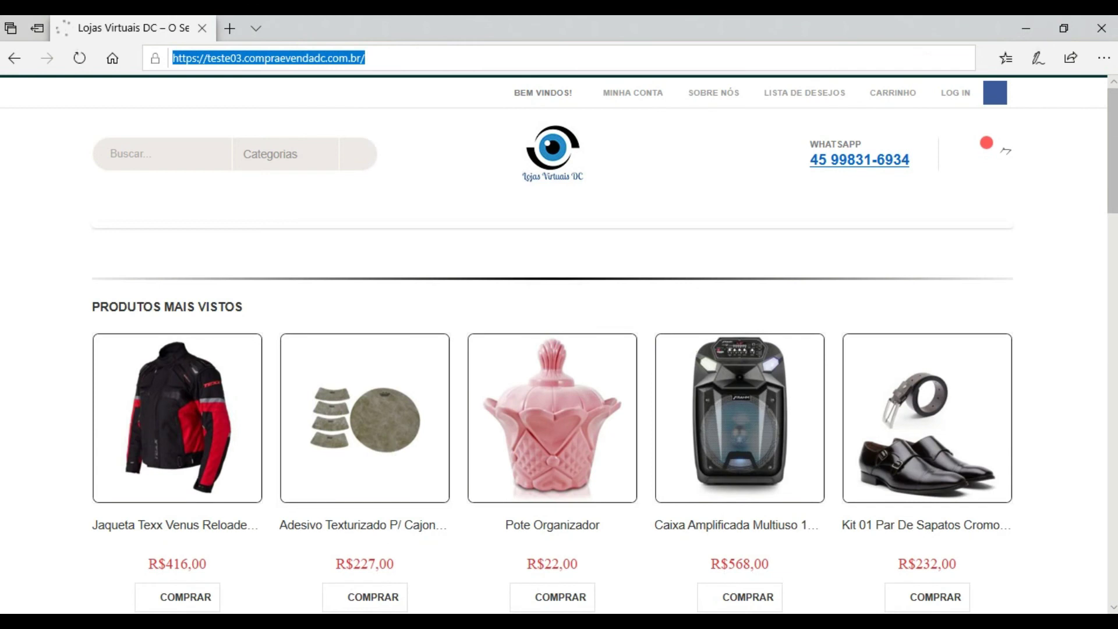
{"action": "key", "text": "Return"}
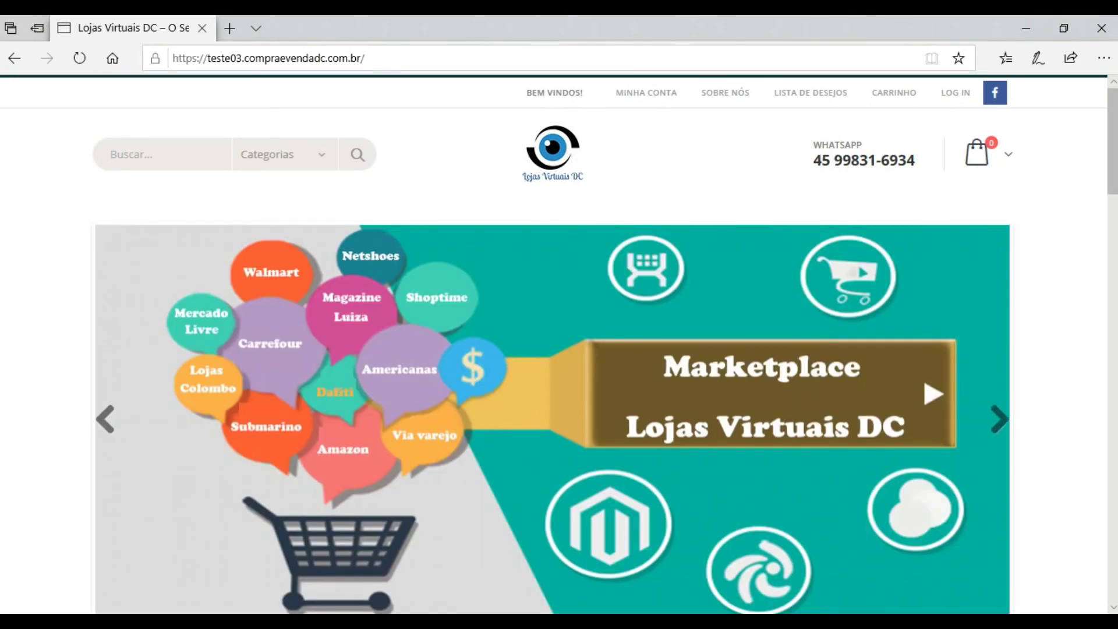
{"action": "scroll", "coordinate": [553, 350], "scroll_direction": "down", "scroll_amount": 5}
{"action": "scroll", "coordinate": [552, 349], "scroll_direction": "down", "scroll_amount": 15}
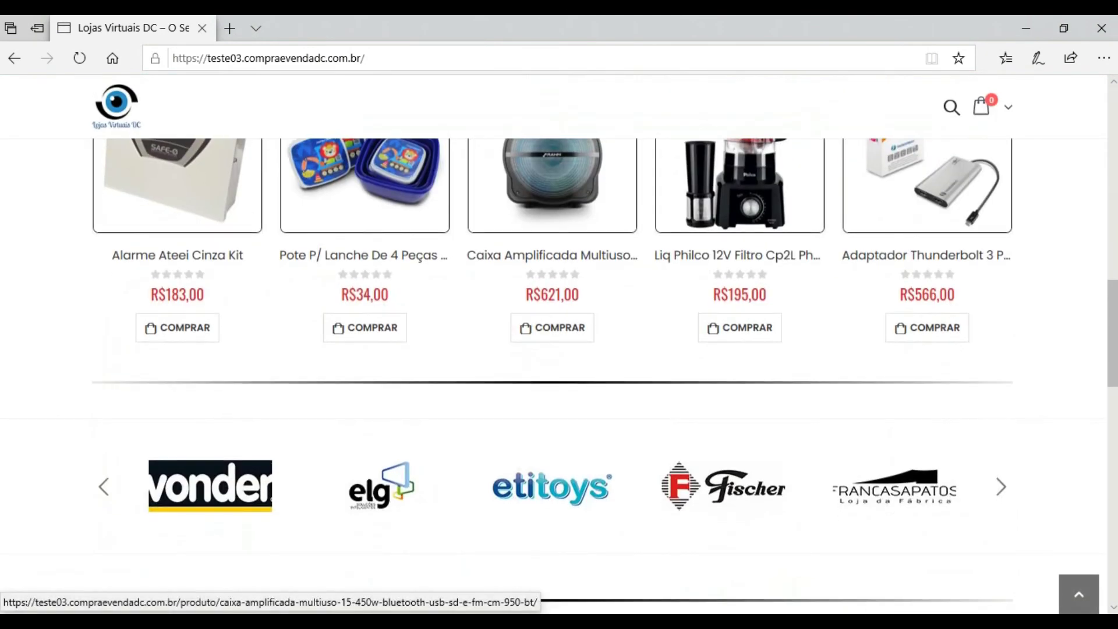
{"action": "scroll", "coordinate": [552, 350], "scroll_direction": "down", "scroll_amount": 2}
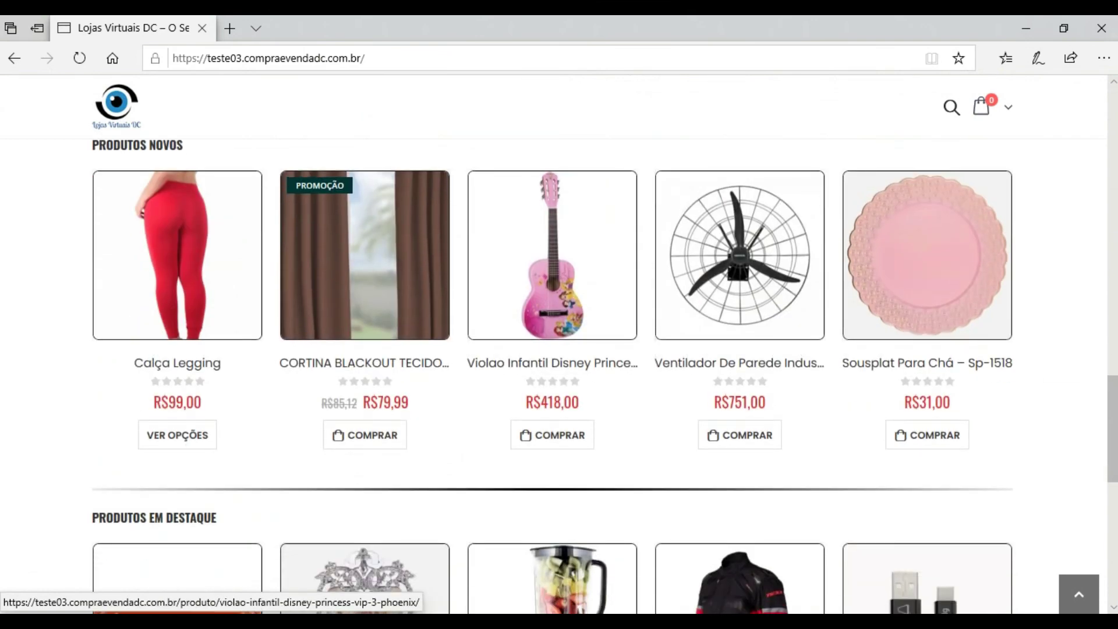
{"action": "scroll", "coordinate": [552, 256], "scroll_direction": "up", "scroll_amount": 2}
{"action": "mouse_move", "coordinate": [177, 515]}
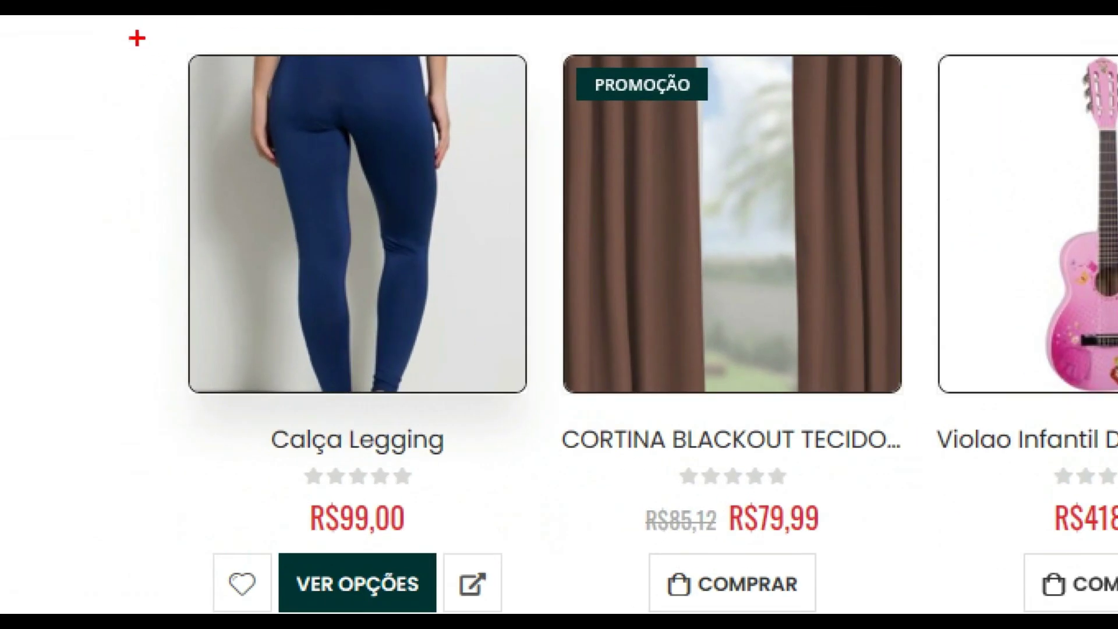
{"action": "left_click_drag", "start_coordinate": [145, 30], "coordinate": [575, 456]}
{"action": "scroll", "coordinate": [250, 267], "scroll_direction": "down", "scroll_amount": 4}
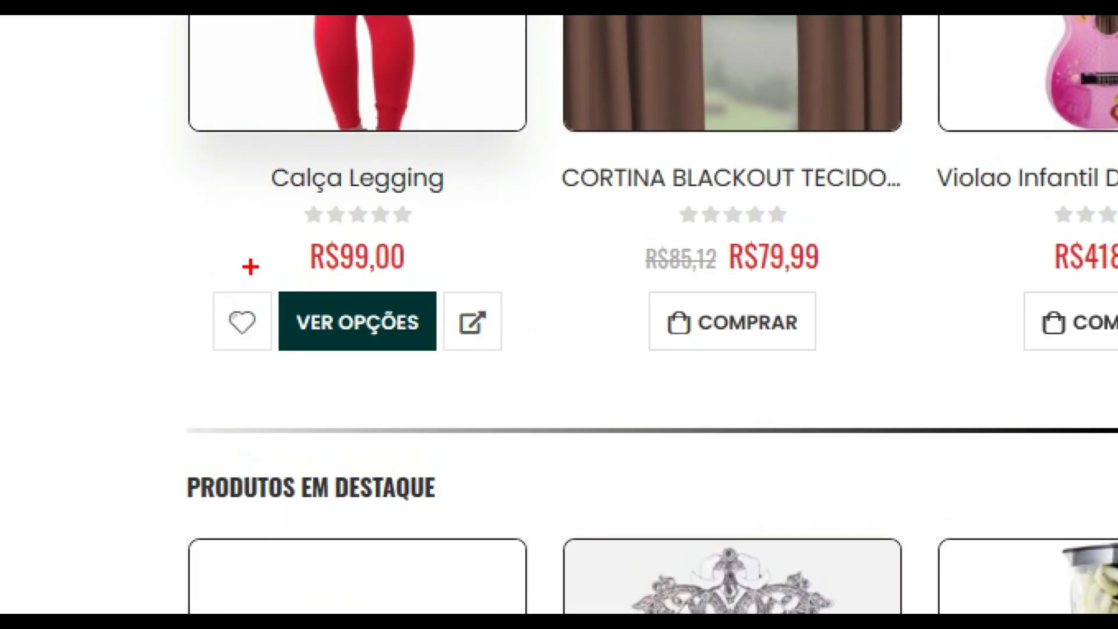
{"action": "mouse_move", "coordinate": [250, 267]}
{"action": "left_mouse_down"}
{"action": "mouse_move", "coordinate": [284, 320]}
{"action": "mouse_move", "coordinate": [457, 385]}
{"action": "left_mouse_up"}
{"action": "mouse_move", "coordinate": [633, 273]}
{"action": "left_mouse_down"}
{"action": "mouse_move", "coordinate": [636, 326]}
{"action": "mouse_move", "coordinate": [835, 379]}
{"action": "left_mouse_up"}
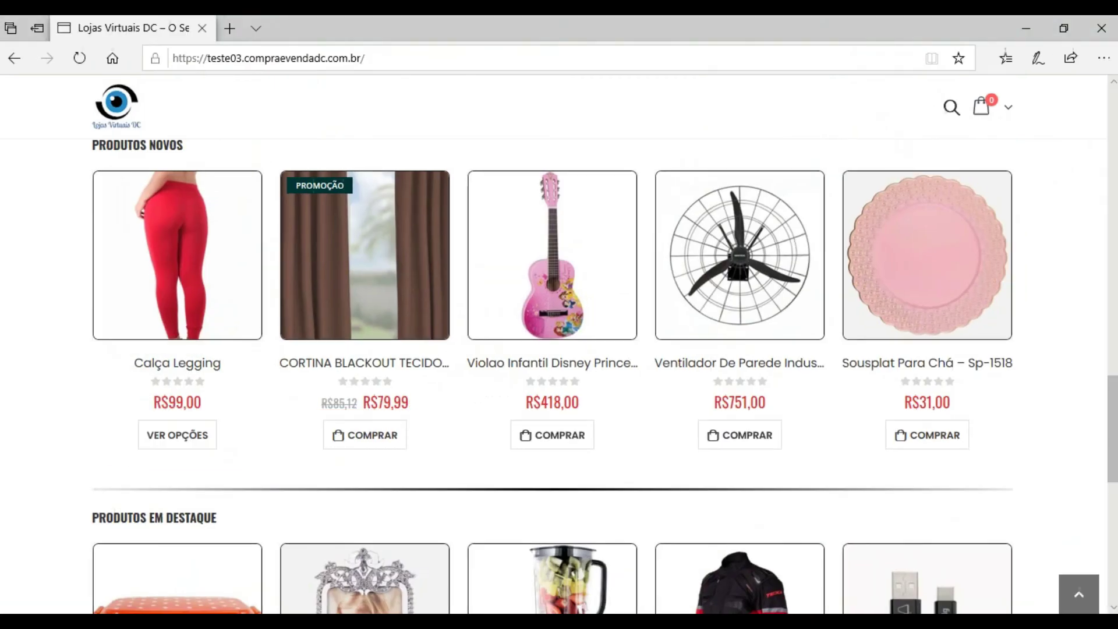
Open the Calça Legging product page from the storefront and examine the choices offered for Color and Size
{"action": "left_click", "coordinate": [552, 435]}
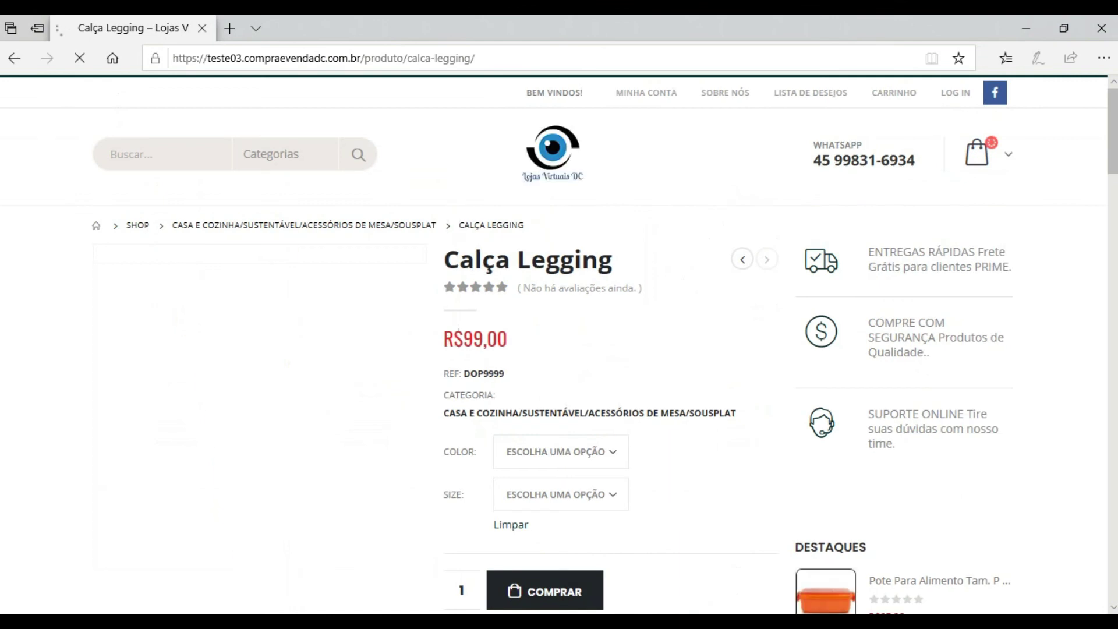
{"action": "scroll", "coordinate": [559, 350], "scroll_direction": "down", "scroll_amount": 1}
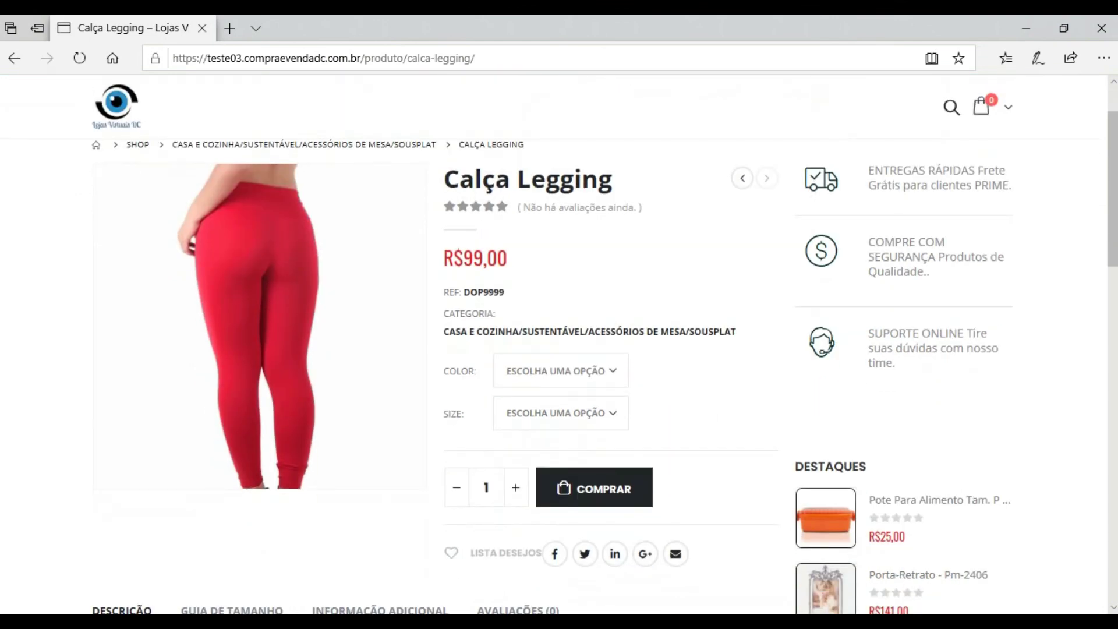
{"action": "left_click", "coordinate": [560, 370]}
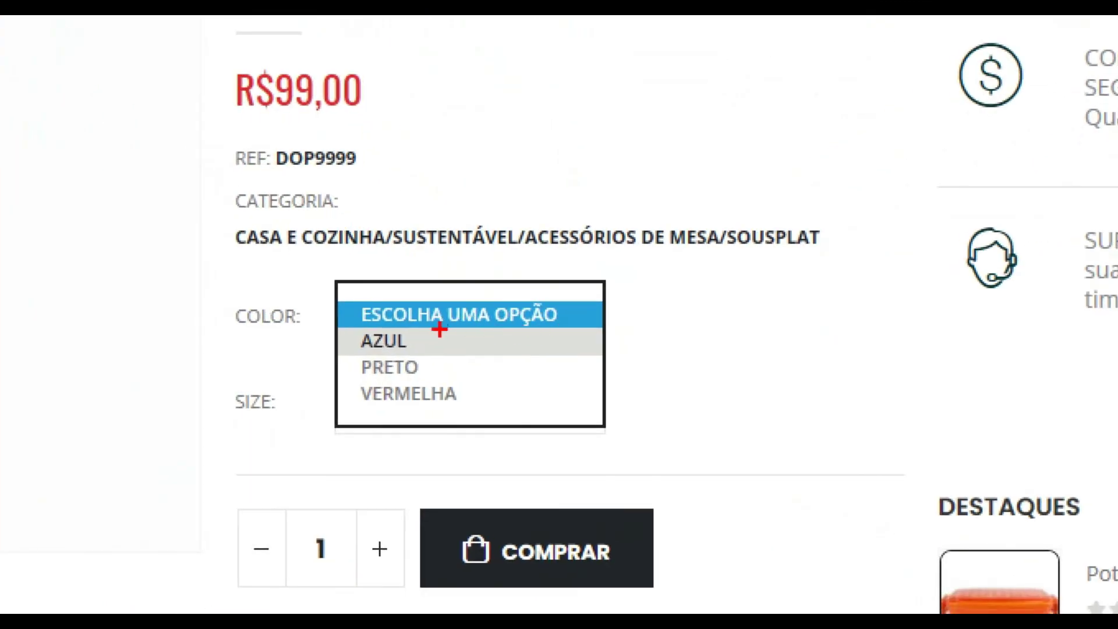
{"action": "mouse_move", "coordinate": [316, 283]}
{"action": "left_mouse_down"}
{"action": "mouse_move", "coordinate": [479, 451]}
{"action": "mouse_move", "coordinate": [497, 447]}
{"action": "left_mouse_up"}
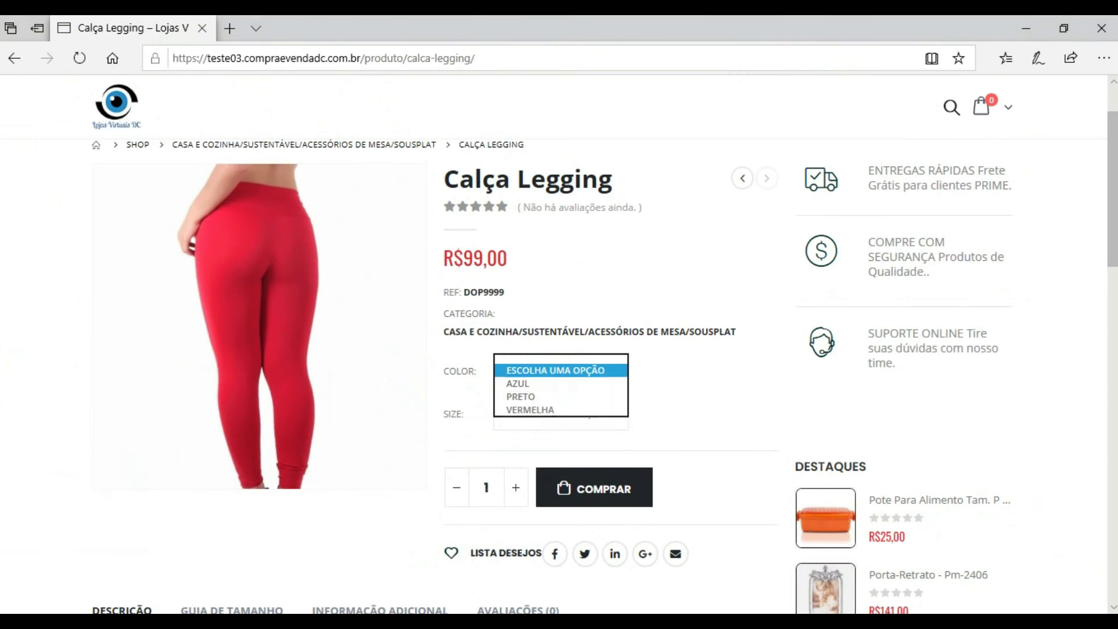
{"action": "key", "text": "Escape"}
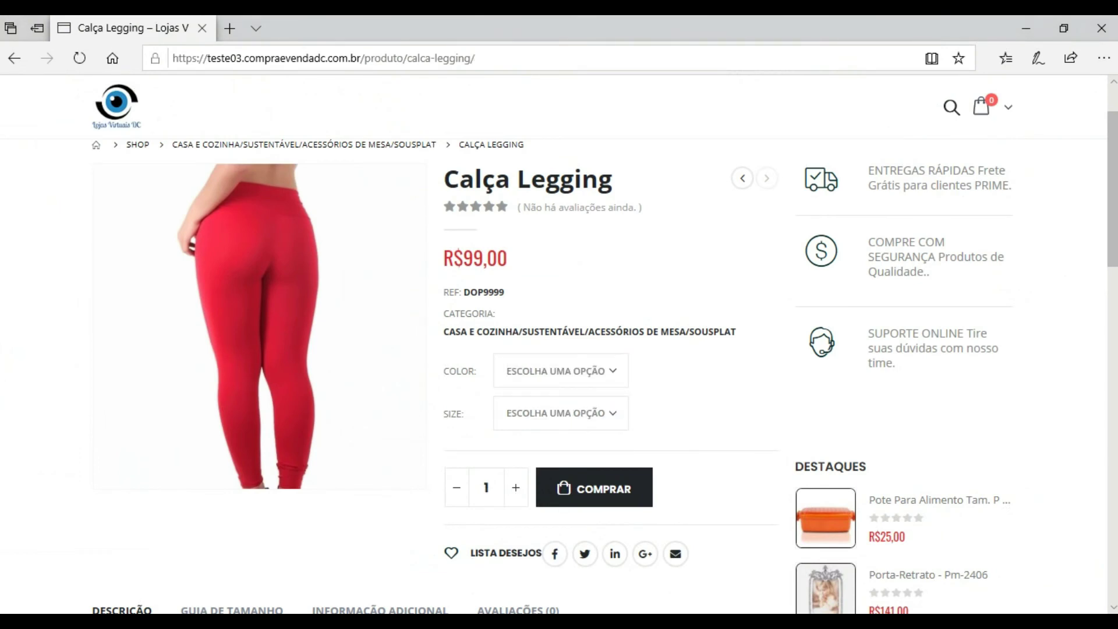
{"action": "left_click", "coordinate": [561, 413]}
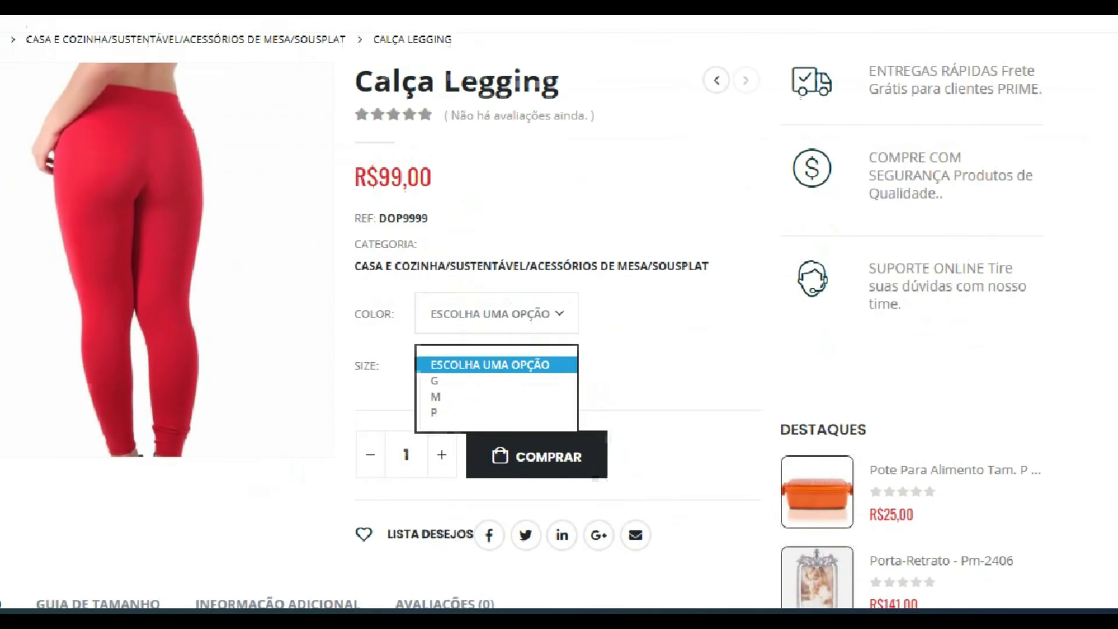